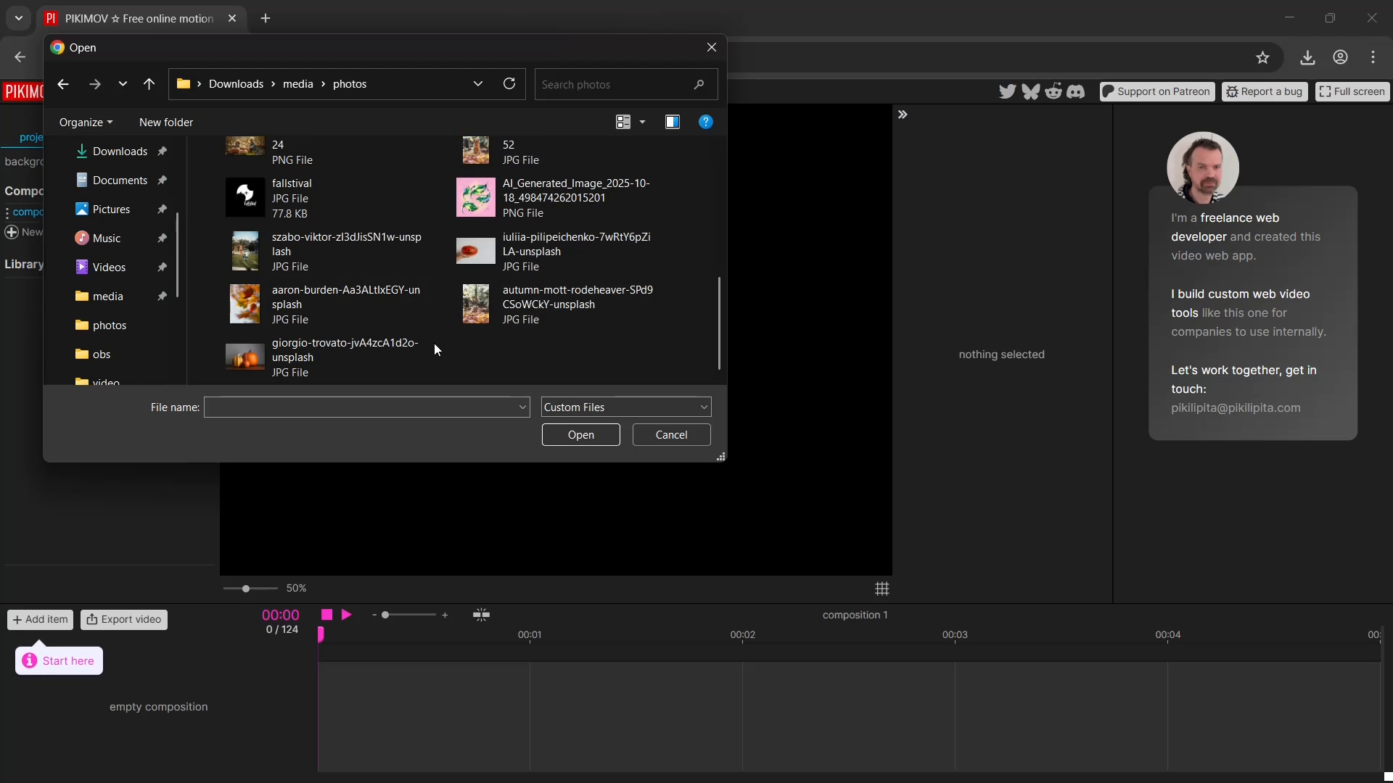
scroll(409, 285, "up", 5)
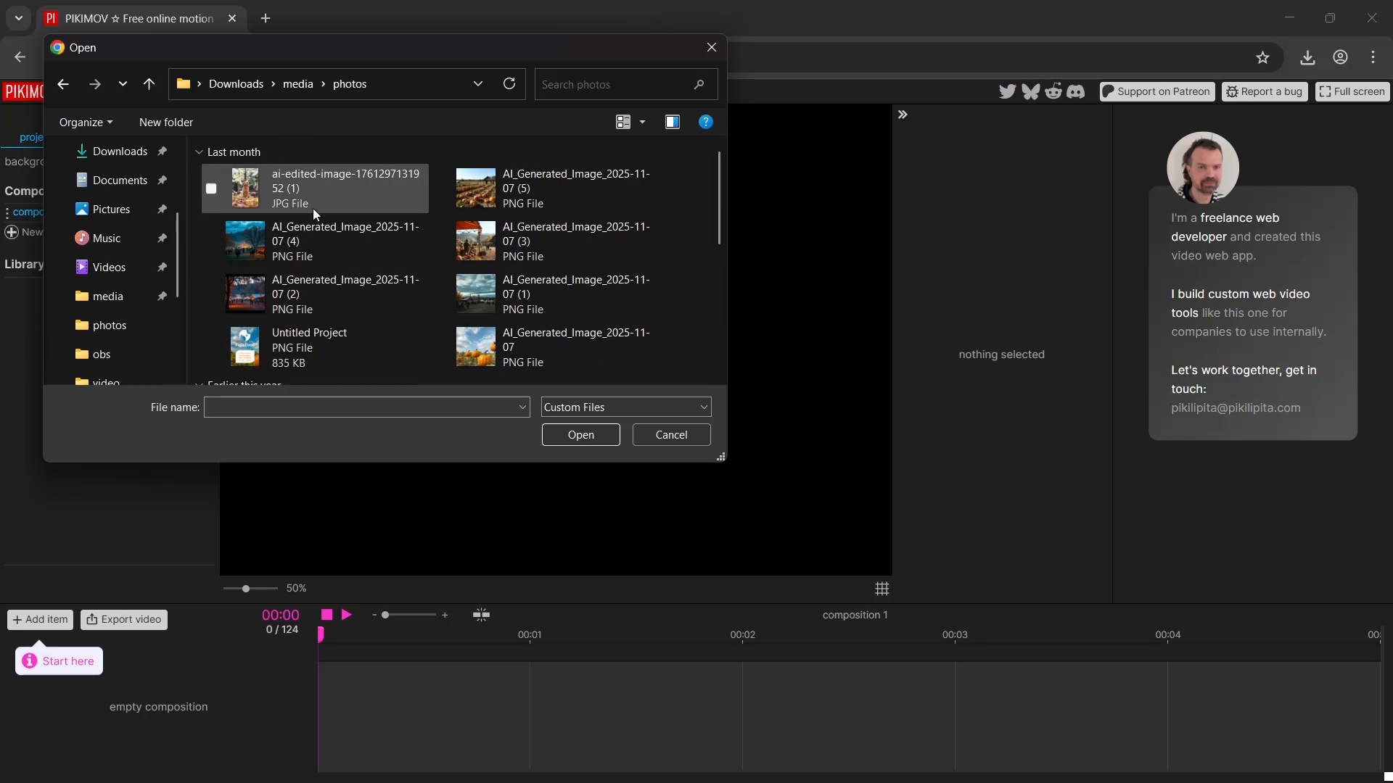
left_click(213, 192)
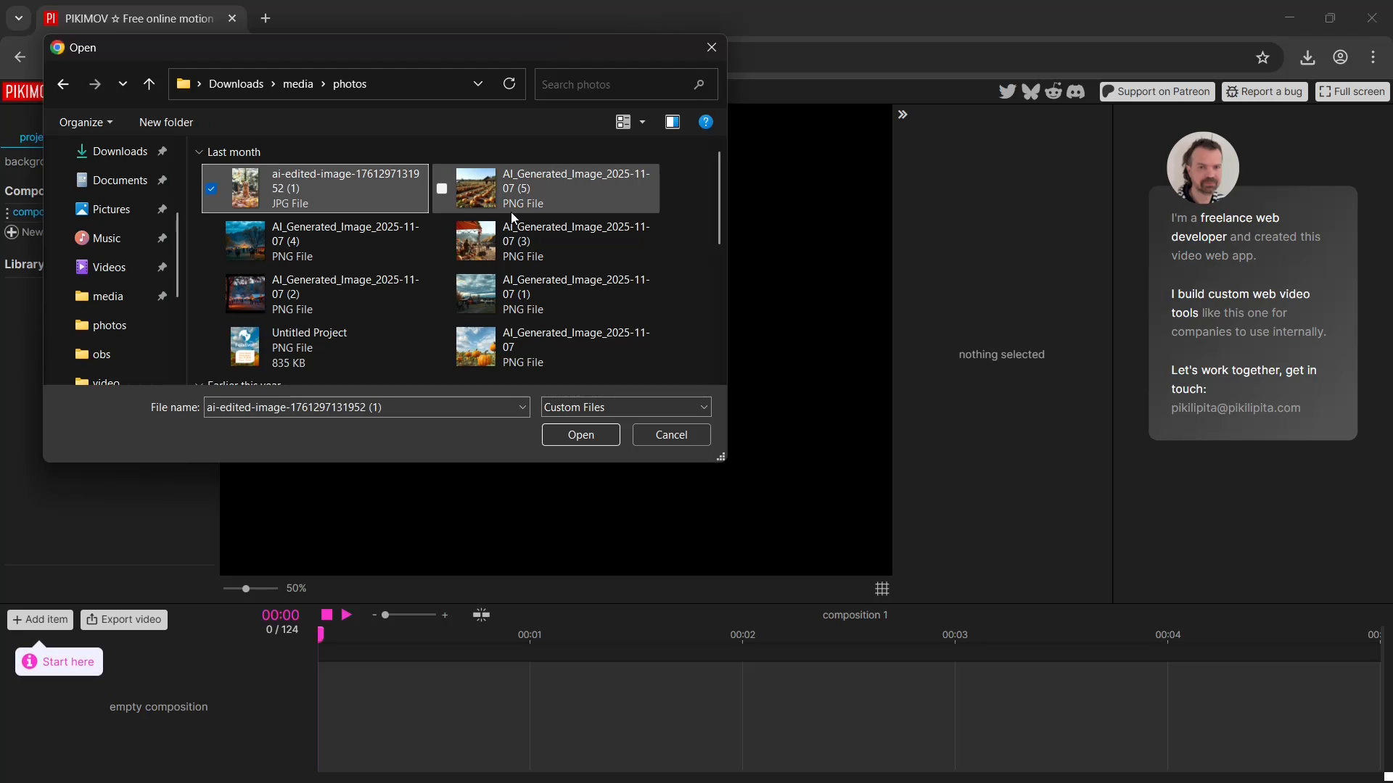
left_click(447, 193)
left_click(571, 436)
left_click_drag(613, 386, 581, 364)
left_click(783, 365)
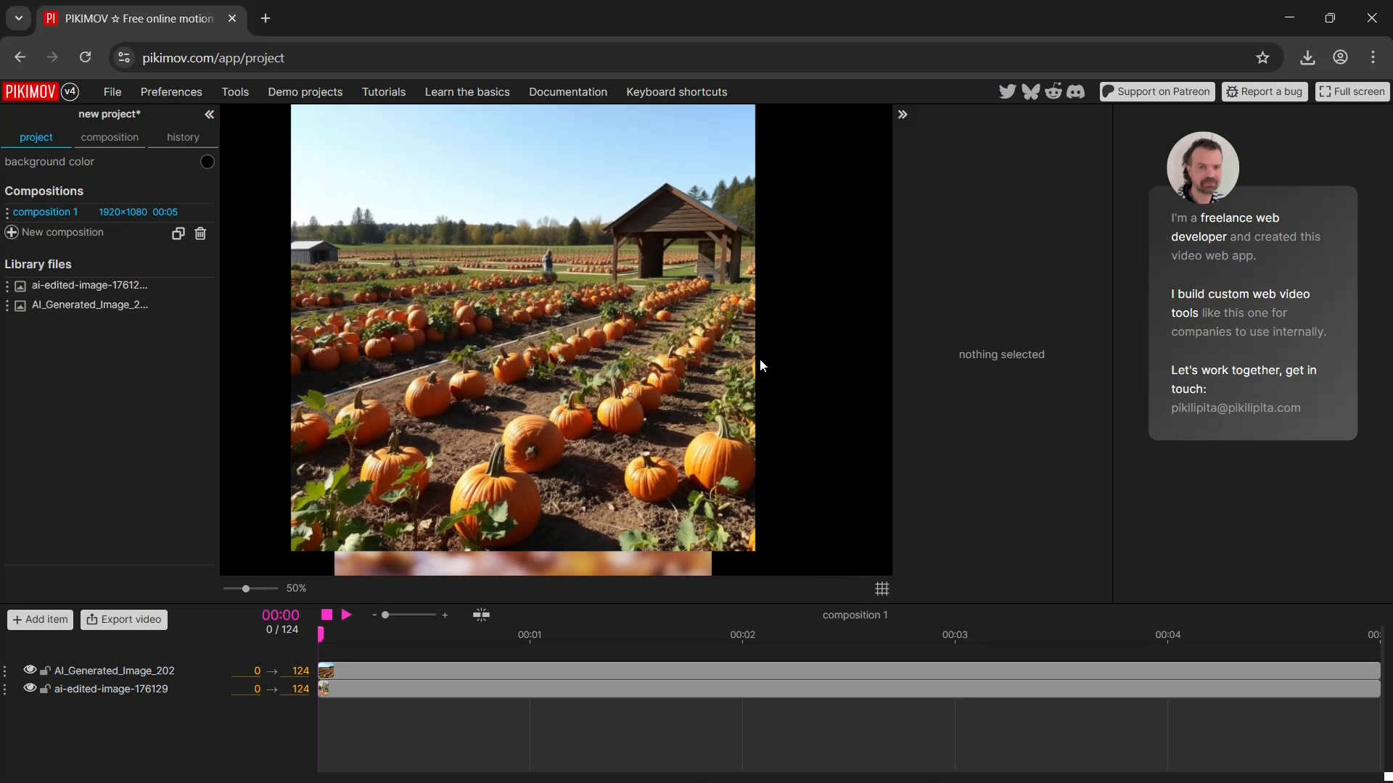
Arrange the images side by side: the dog on the left at 92% scale, the pumpkin field on the right at 94.5%, position about 1412, 546 px.
left_click(562, 369)
left_click_drag(541, 371, 813, 390)
left_click(485, 364)
left_click_drag(485, 364, 454, 494)
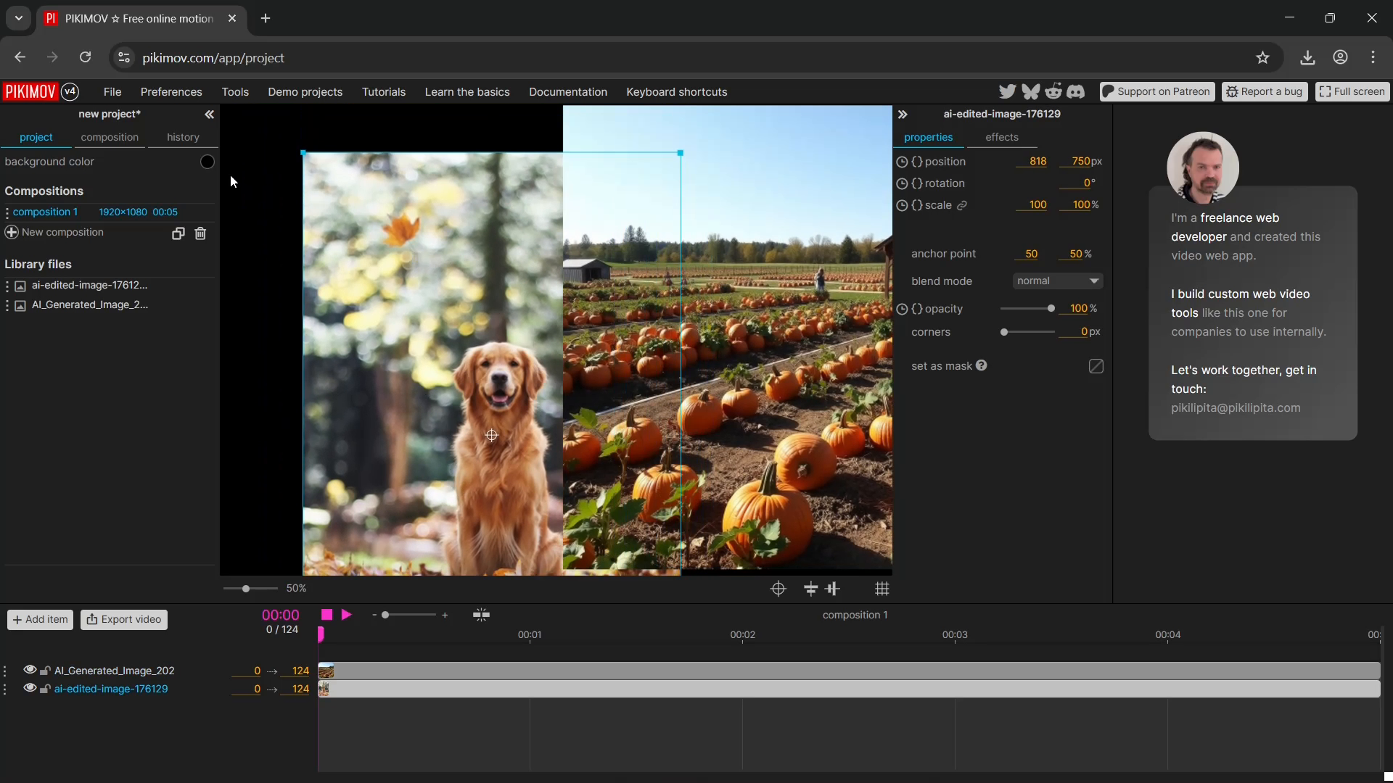
left_click_drag(305, 150, 364, 232)
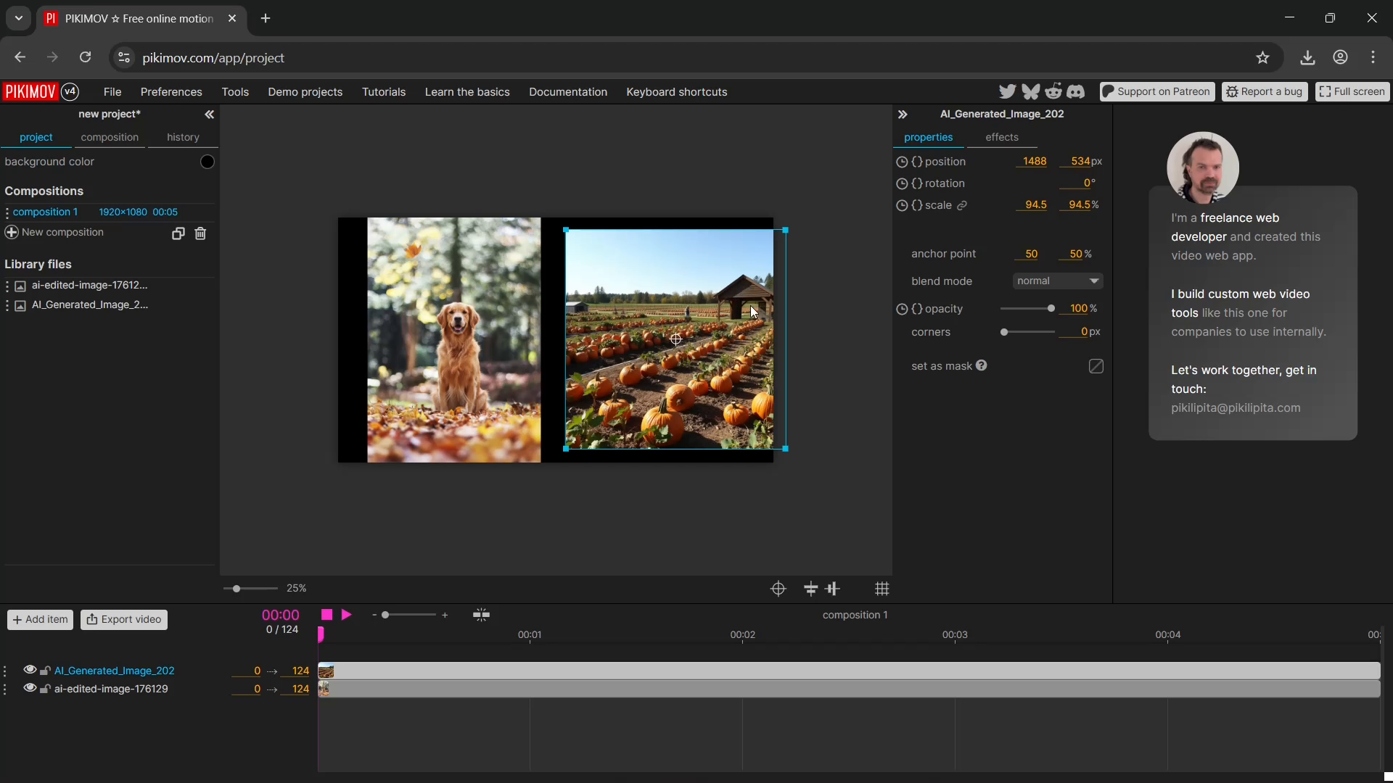
mouse_move(732, 328)
left_mouse_down()
mouse_move(707, 322)
mouse_move(713, 333)
left_mouse_up()
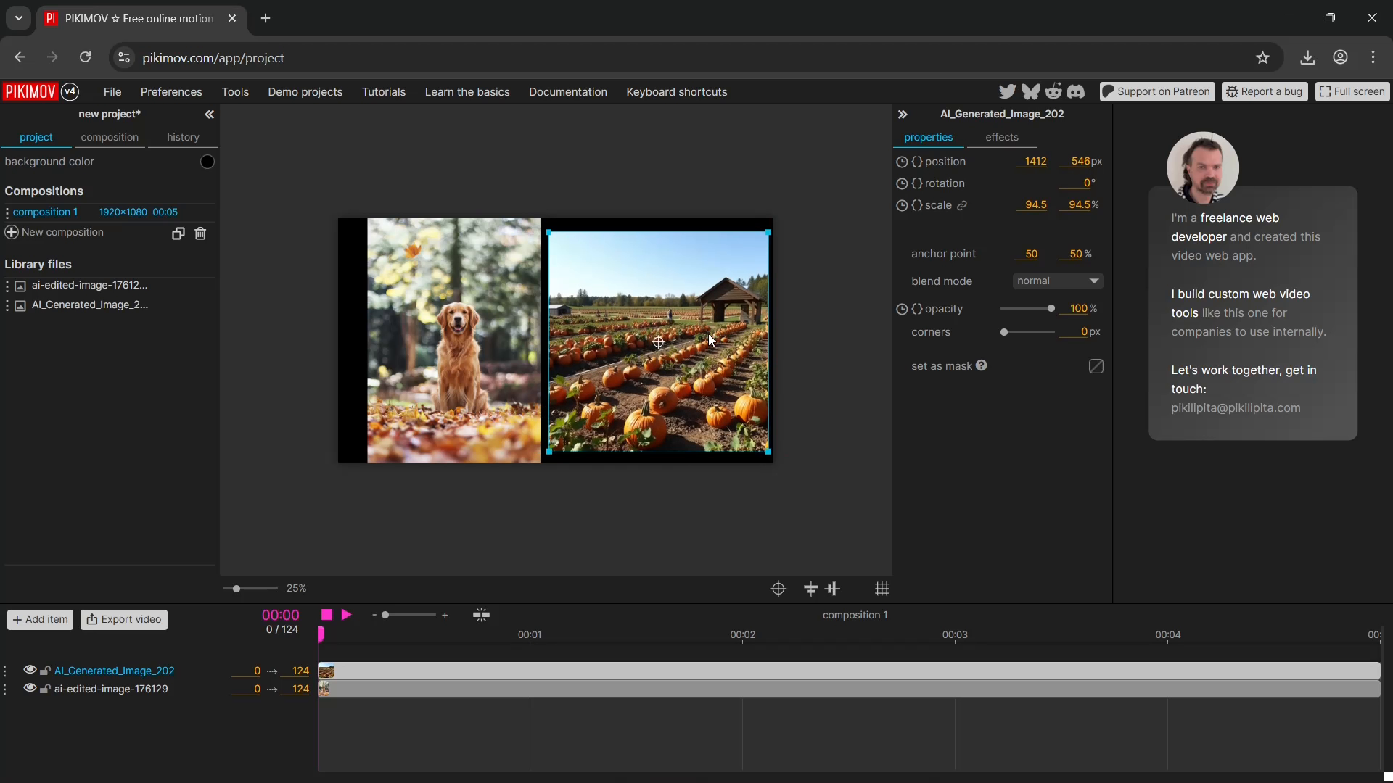
Trim the dog image's clip at both ends so it runs from frame 12 to frame 110.
left_click(450, 329)
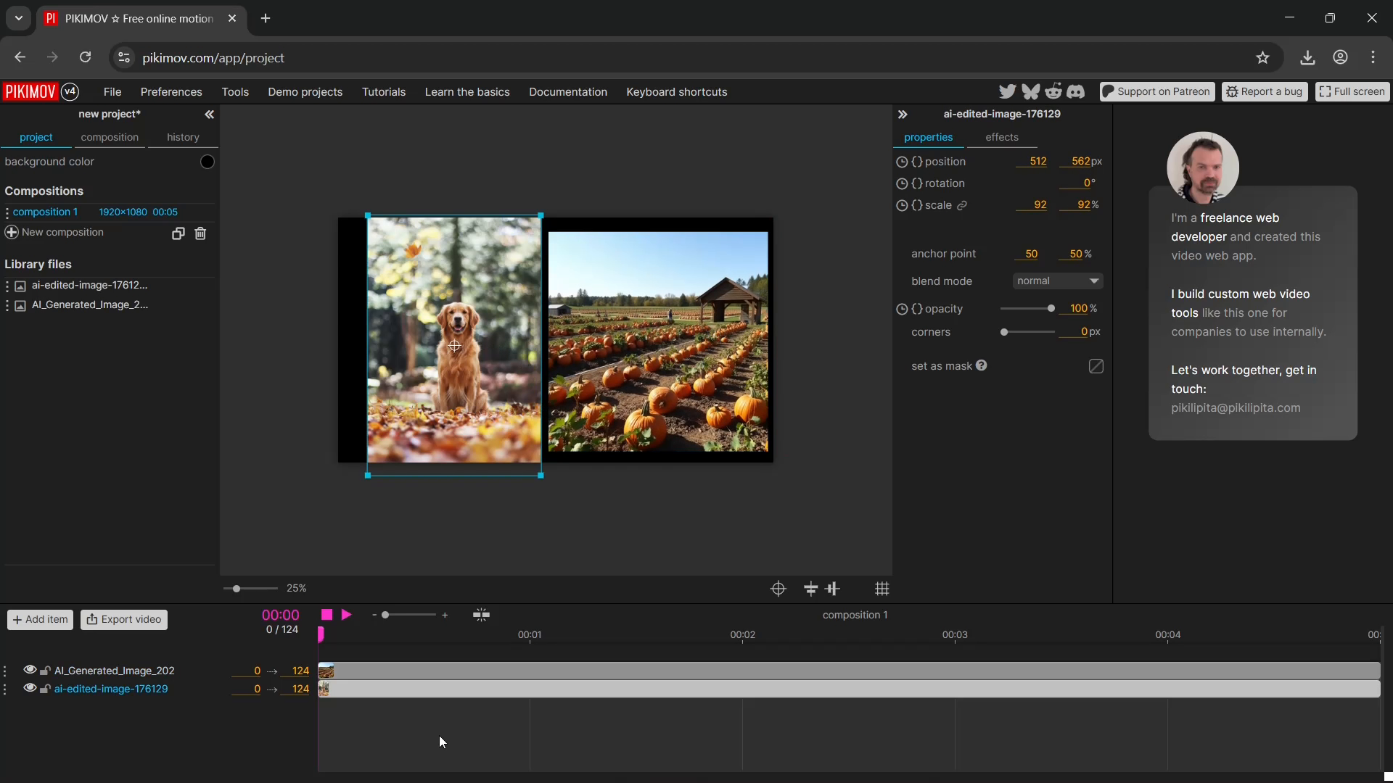
mouse_move(341, 698)
left_mouse_down()
mouse_move(451, 689)
mouse_move(322, 690)
left_mouse_up()
left_click_drag(321, 635, 335, 637)
left_click_drag(322, 688, 475, 658)
left_click_drag(417, 695, 549, 689)
left_click_drag(1190, 684, 1250, 673)
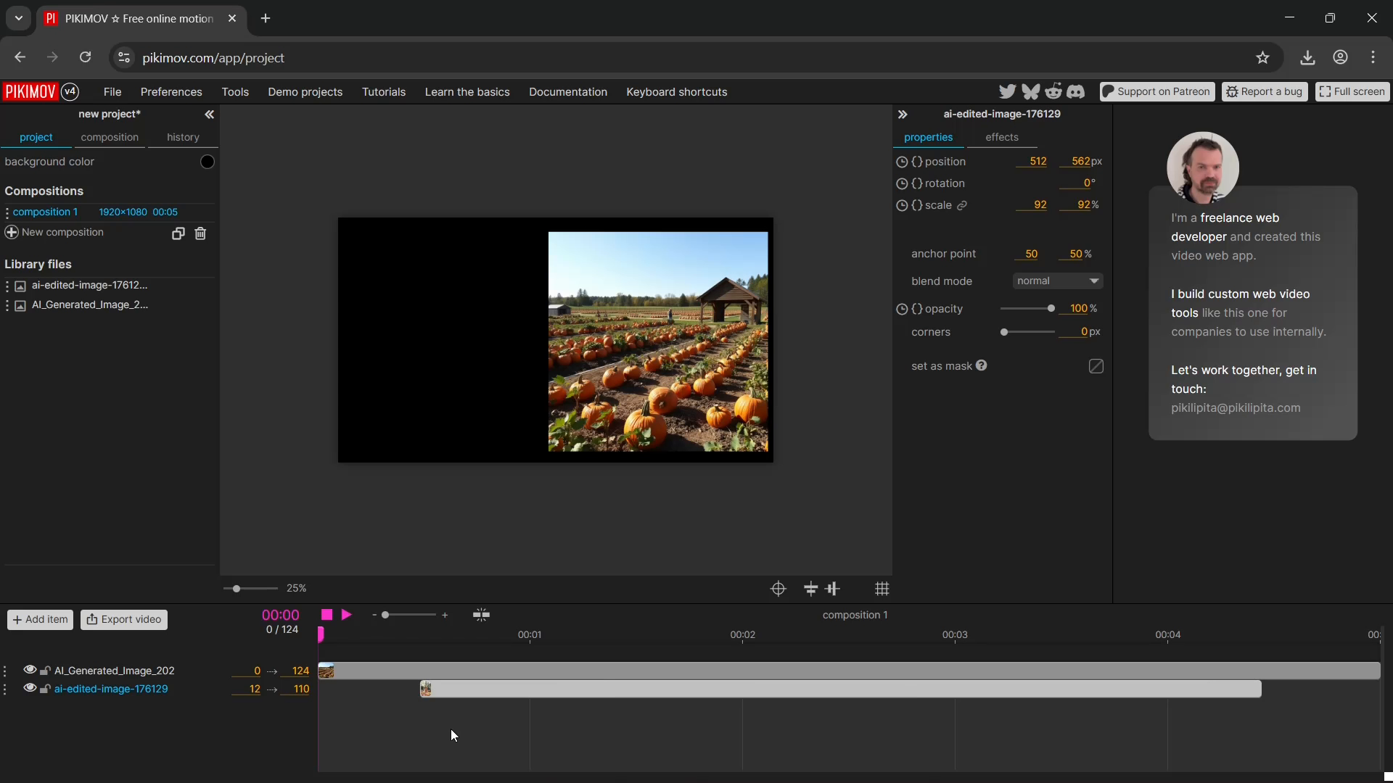
Arrange the pumpkin clip to end at frame 82 with the dog clip starting at frame 83, and play the composition from the start.
left_click_drag(355, 671, 1056, 684)
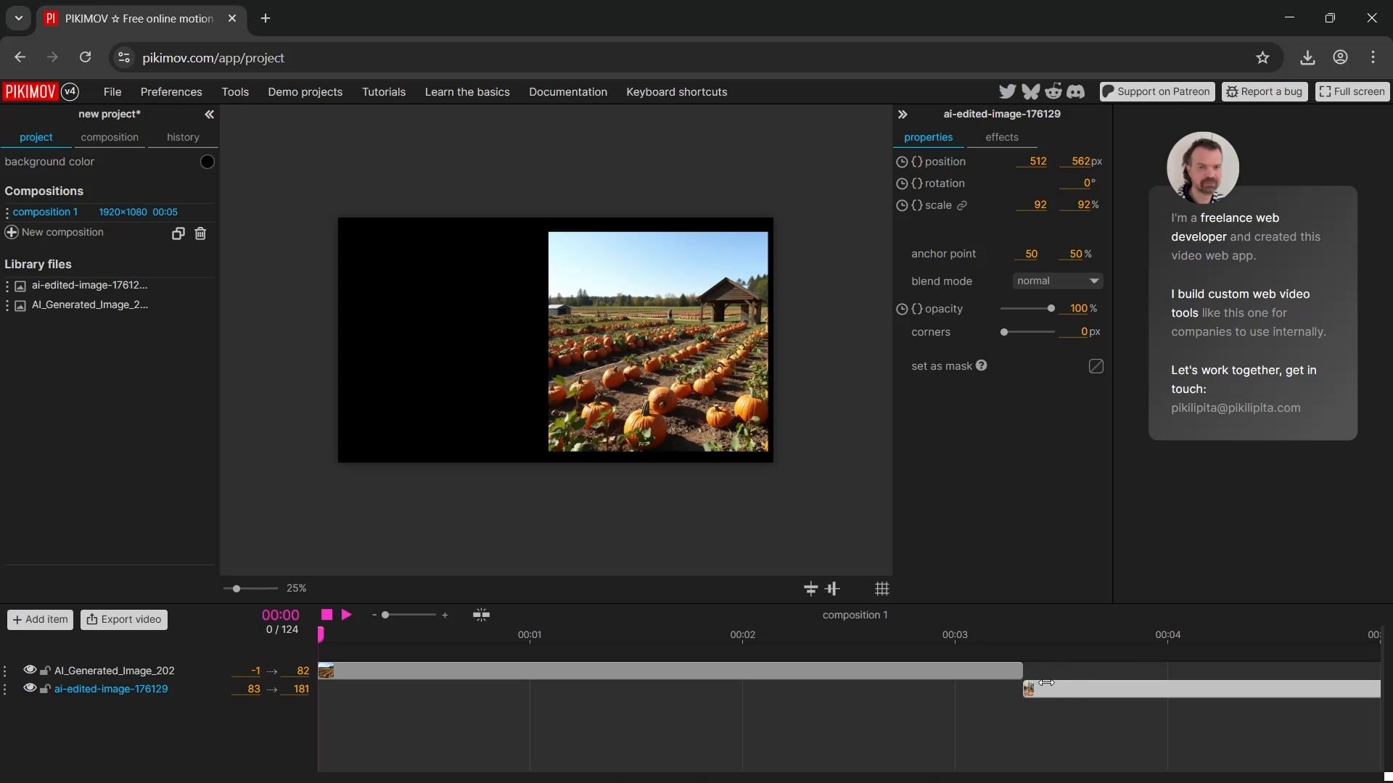
mouse_move(1046, 682)
left_mouse_down()
mouse_move(1031, 683)
mouse_move(1047, 682)
left_mouse_up()
left_click_drag(322, 630, 279, 638)
left_click(348, 618)
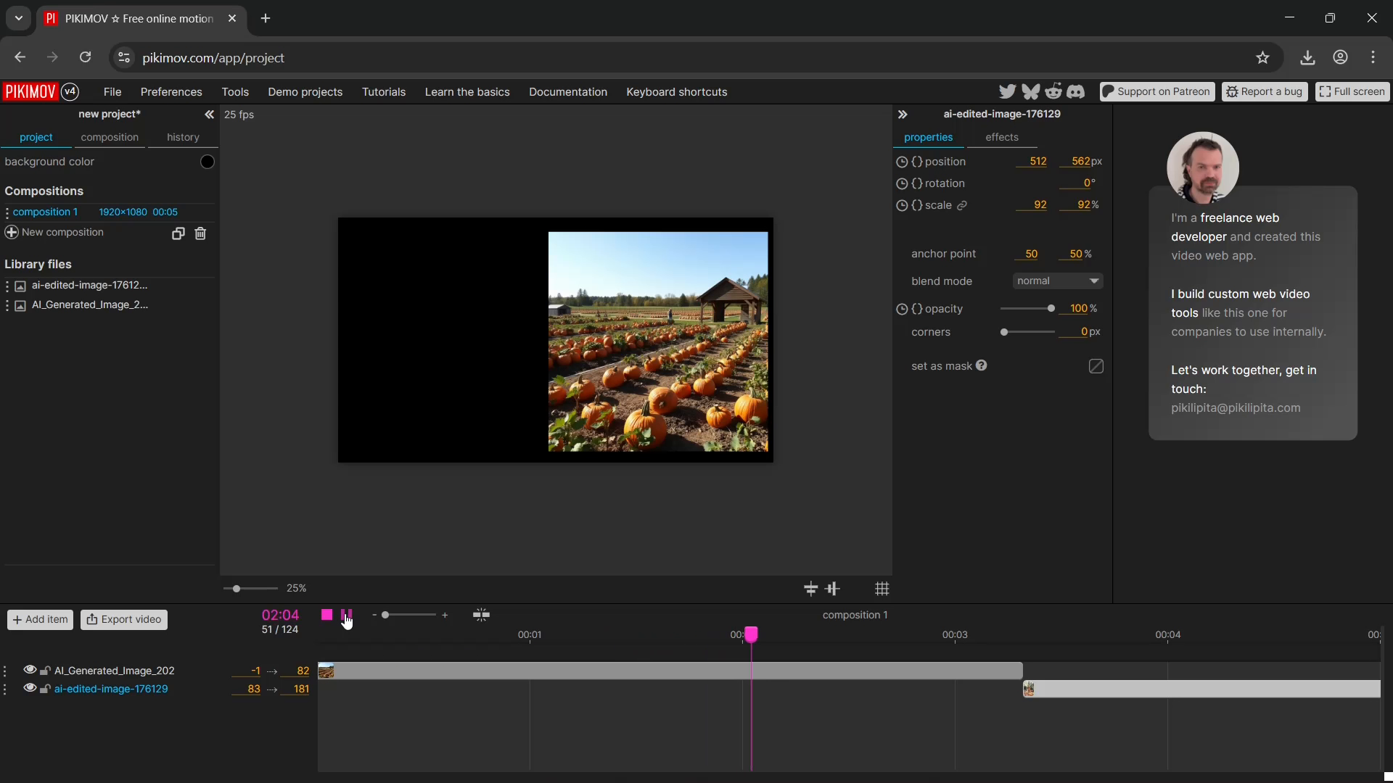
left_click(349, 618)
Extend the pumpkin clip's end to frame 125 and split the clip at frame 35.
left_click_drag(1023, 670, 1381, 671)
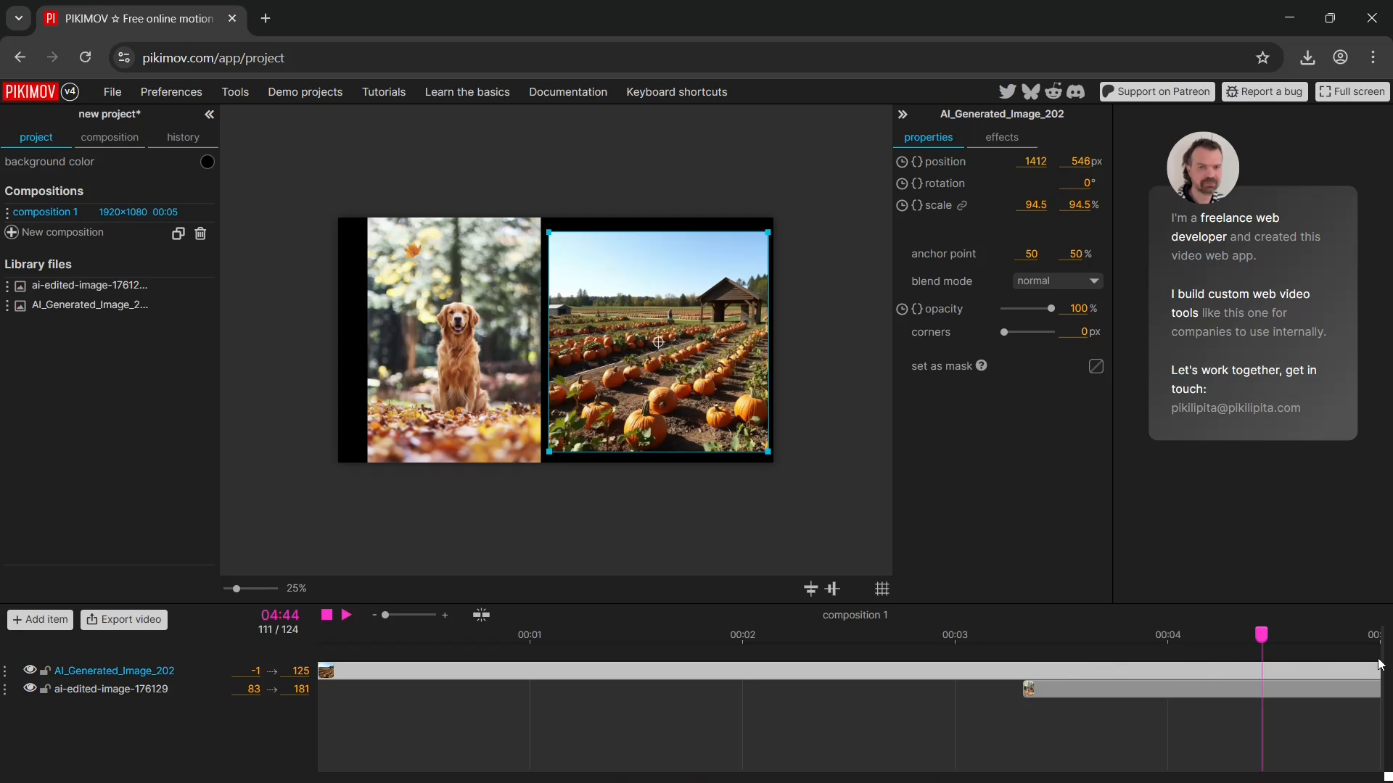
left_click_drag(1270, 640, 206, 635)
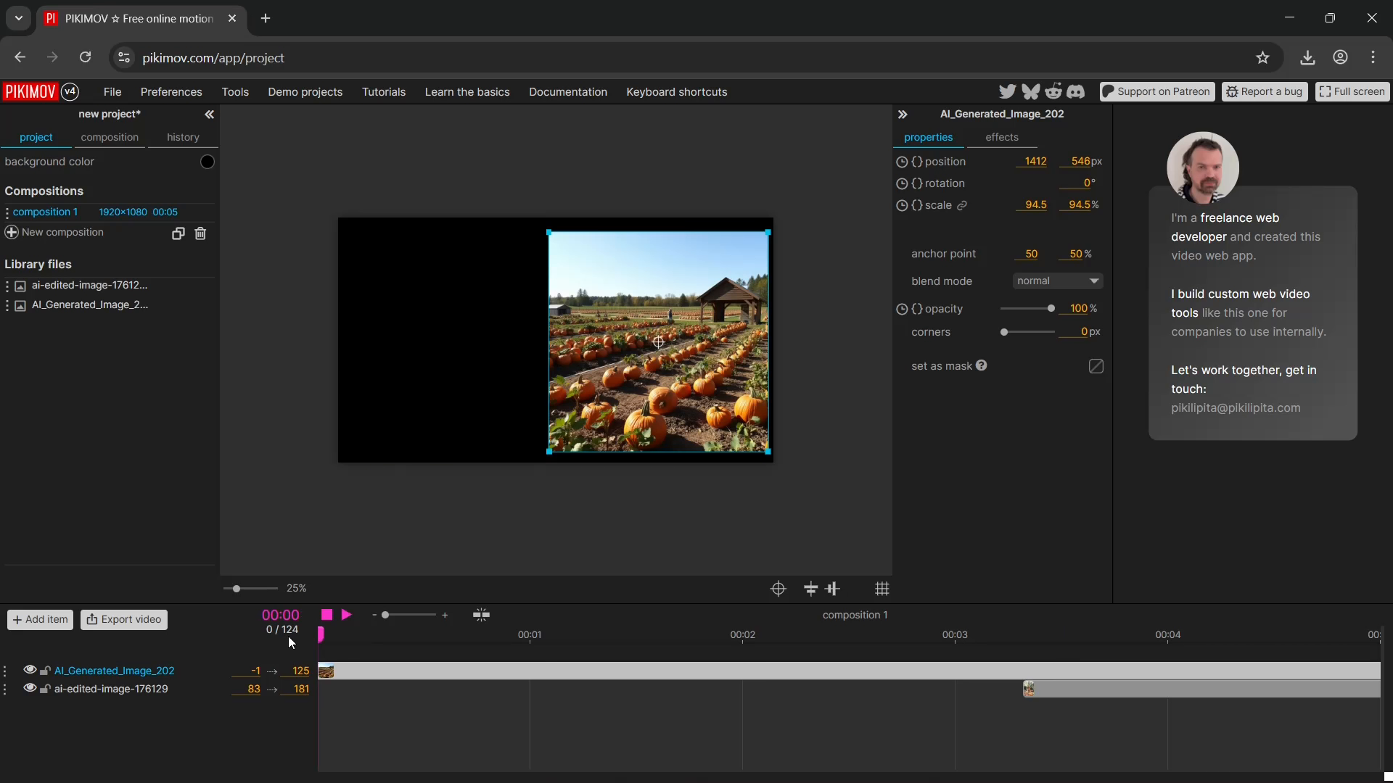
left_click_drag(321, 635, 622, 663)
right_click(658, 679)
left_click(651, 729)
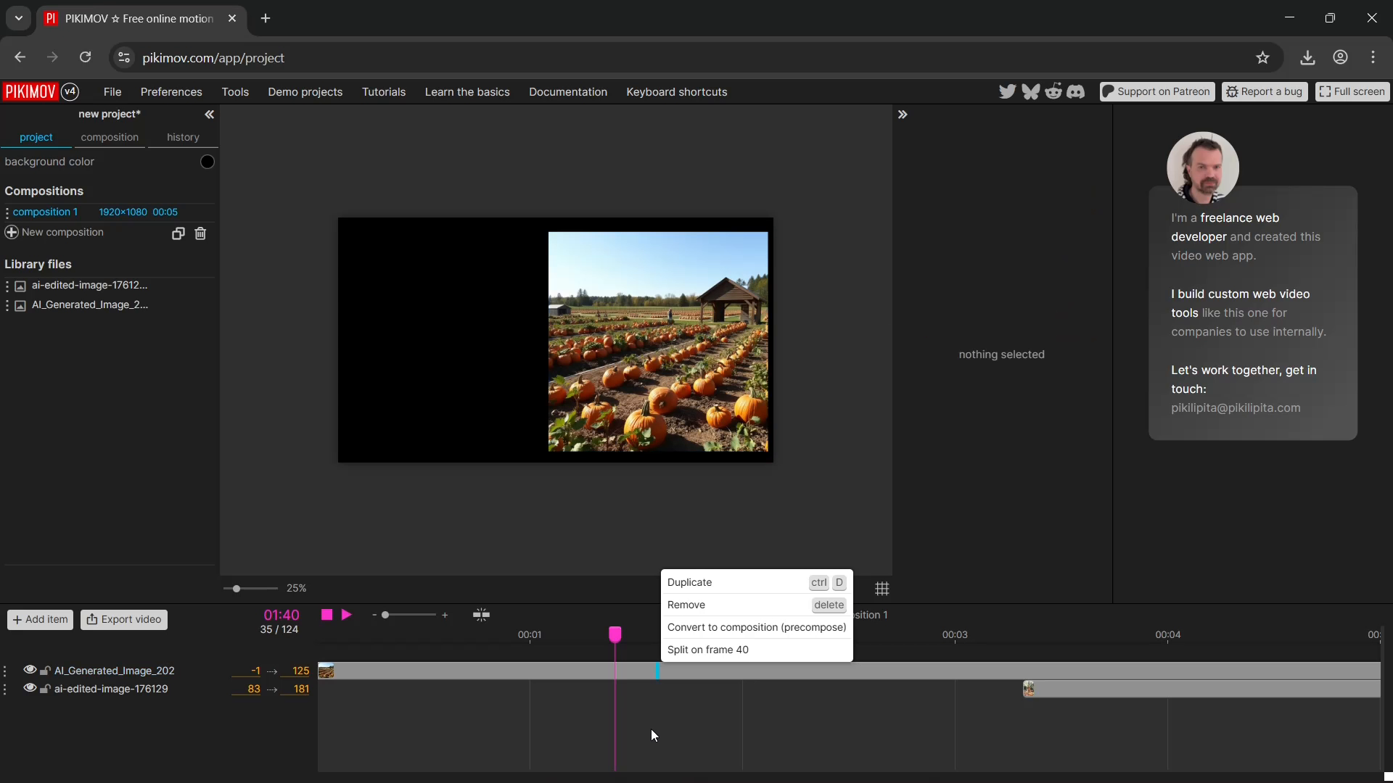
left_click(622, 663)
right_click(615, 669)
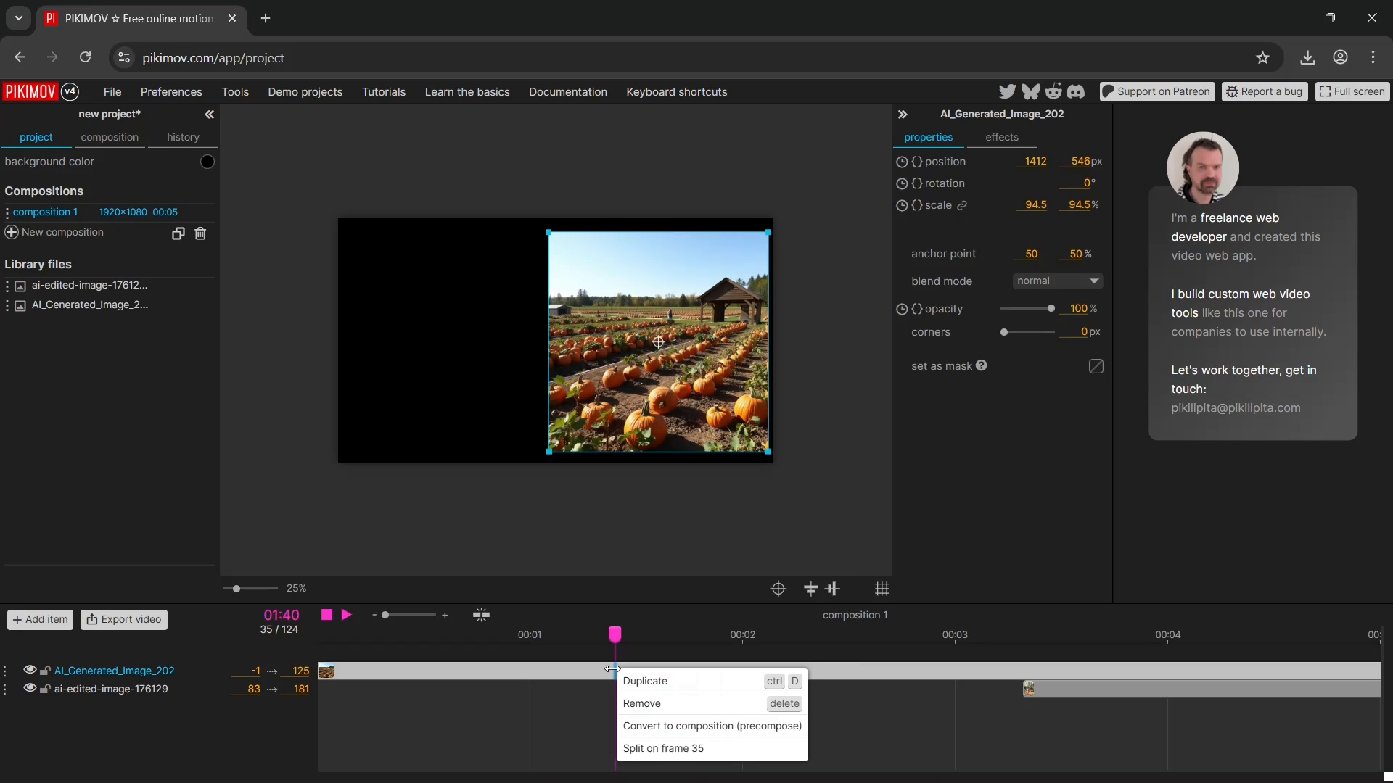
left_click(647, 750)
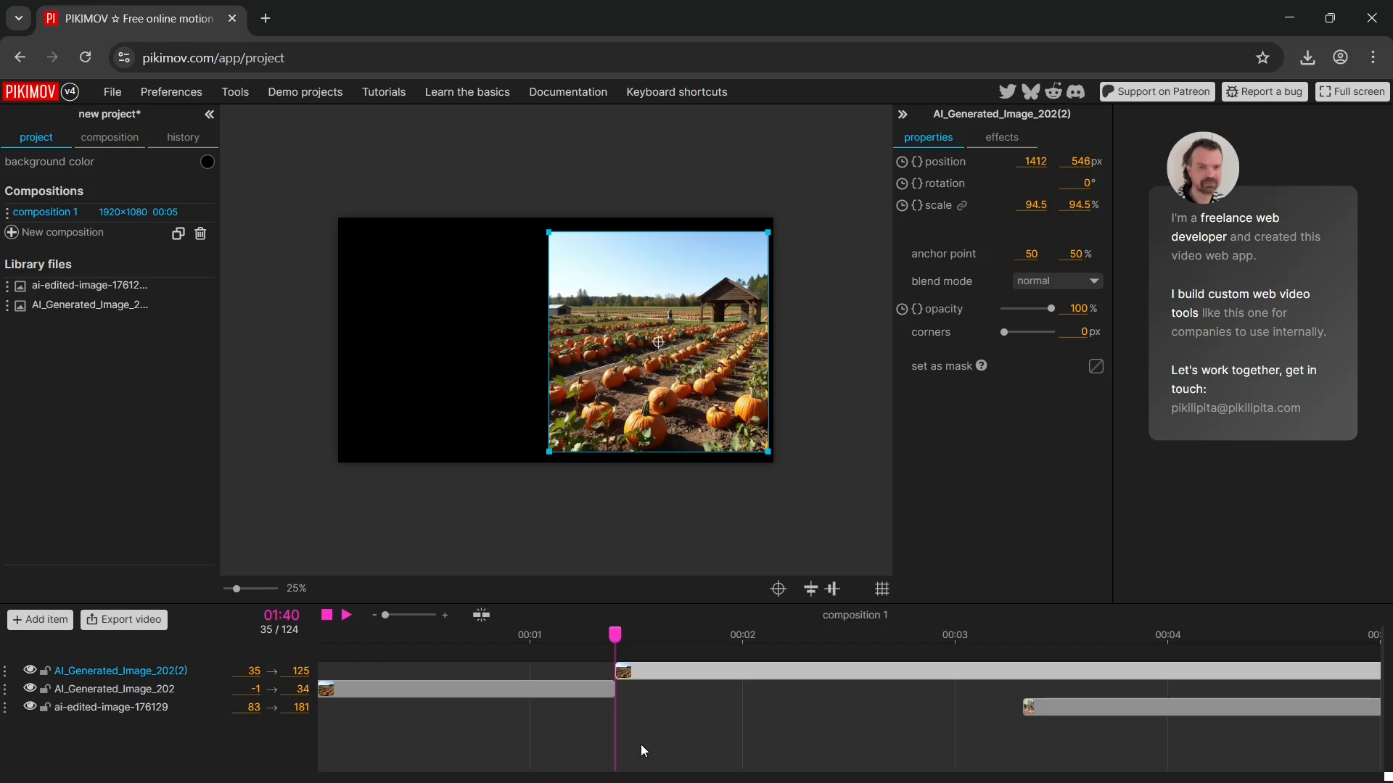
Move the first pumpkin segment's image to about 560, 538 px and duplicate it, shifting one of the two clips to start at frame 29.
left_click_drag(615, 637, 573, 637)
left_click(567, 683)
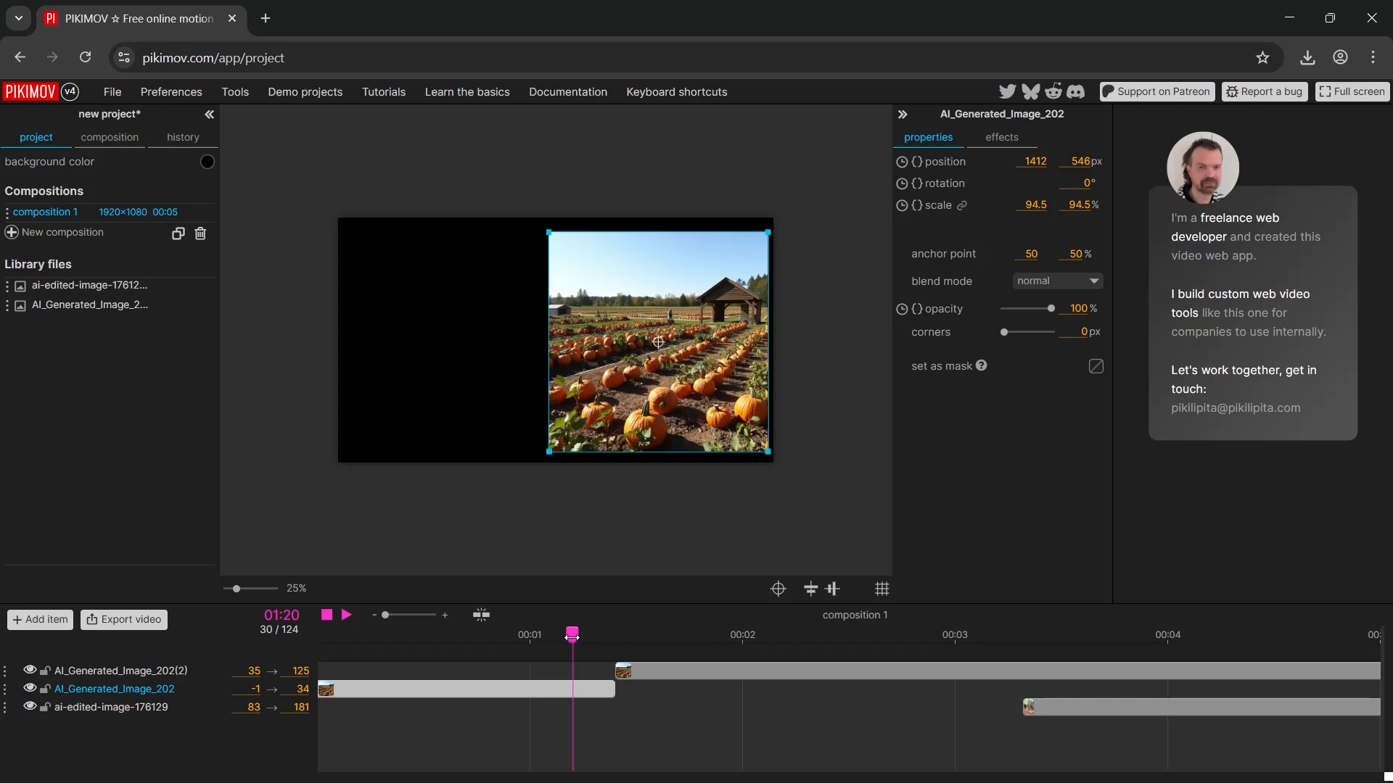
right_click(555, 689)
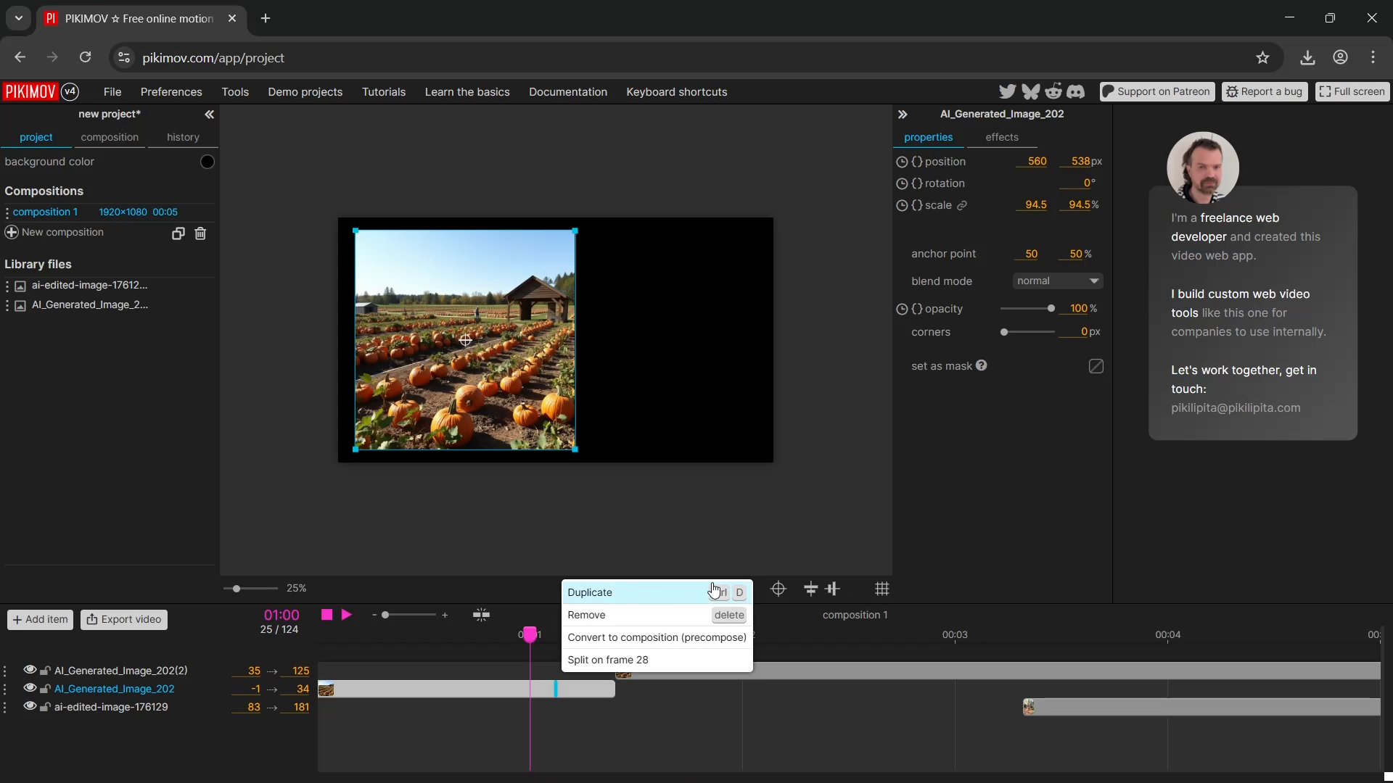
left_click(615, 593)
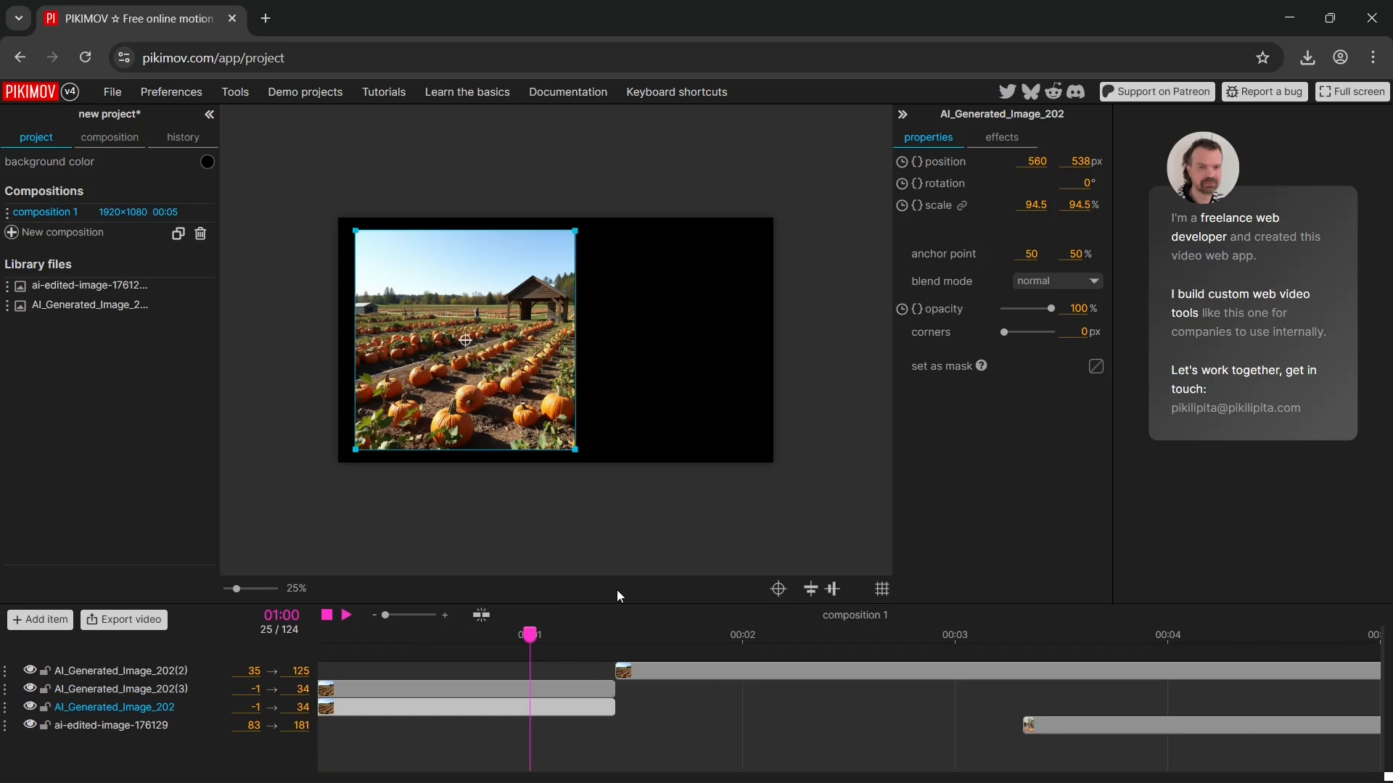
left_click_drag(456, 707, 702, 708)
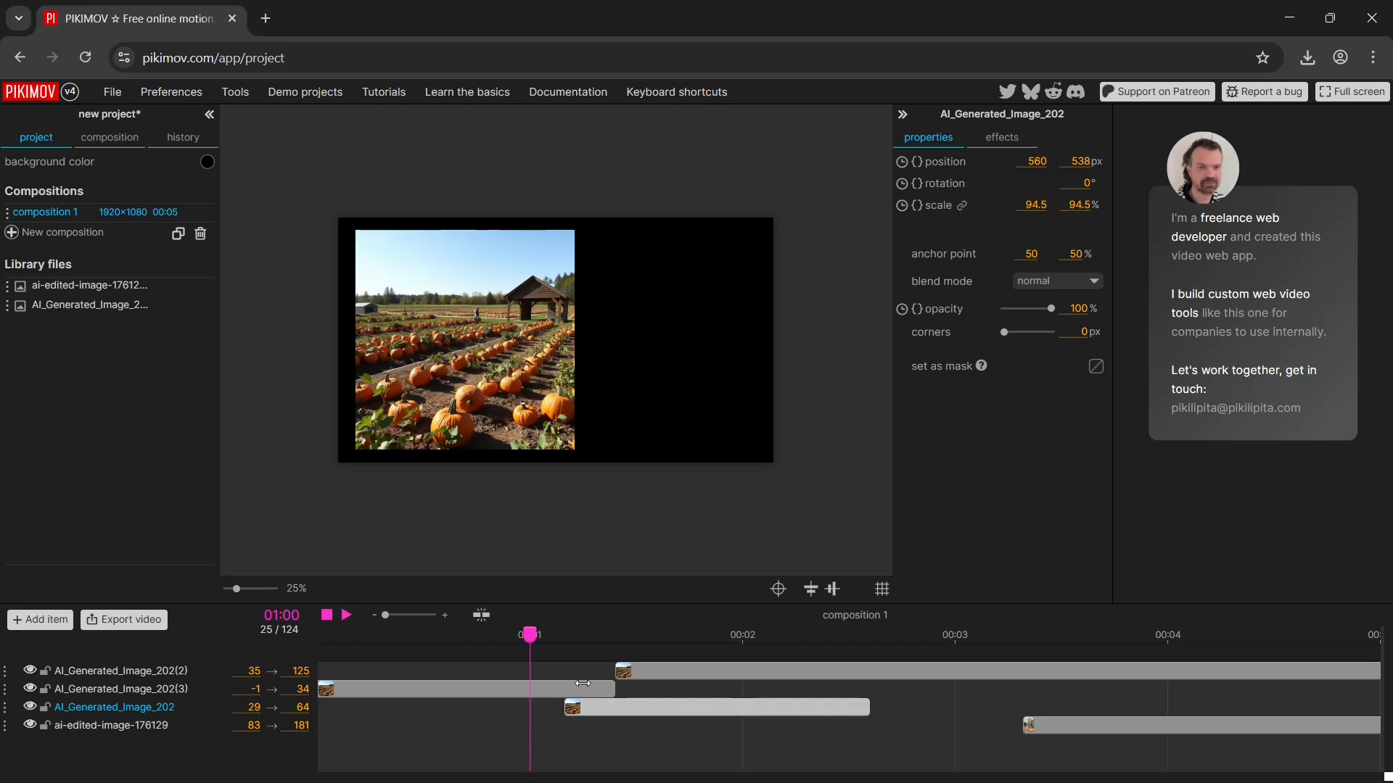
Play the composition and scrub through its first second to check the timing of the clips.
left_click(345, 617)
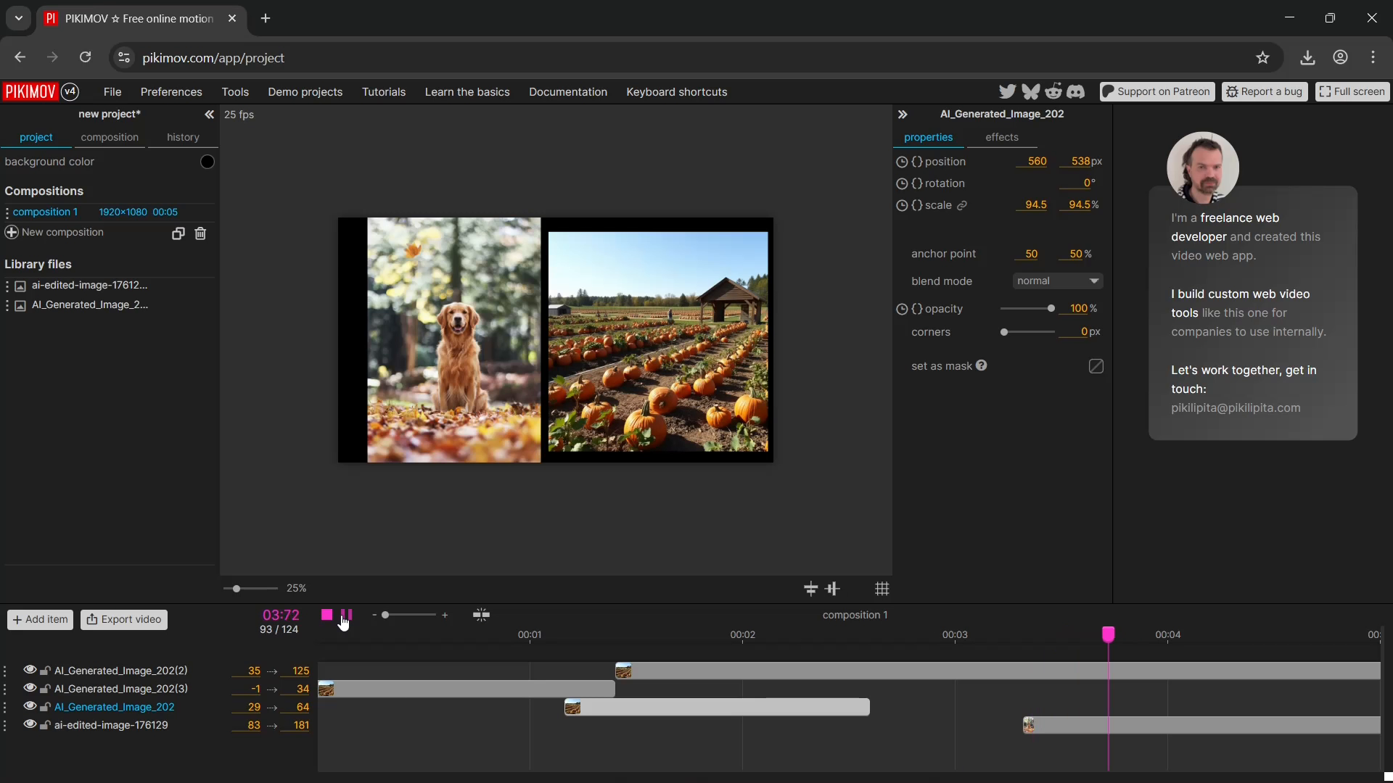
left_click(343, 622)
left_click_drag(1151, 633, 386, 630)
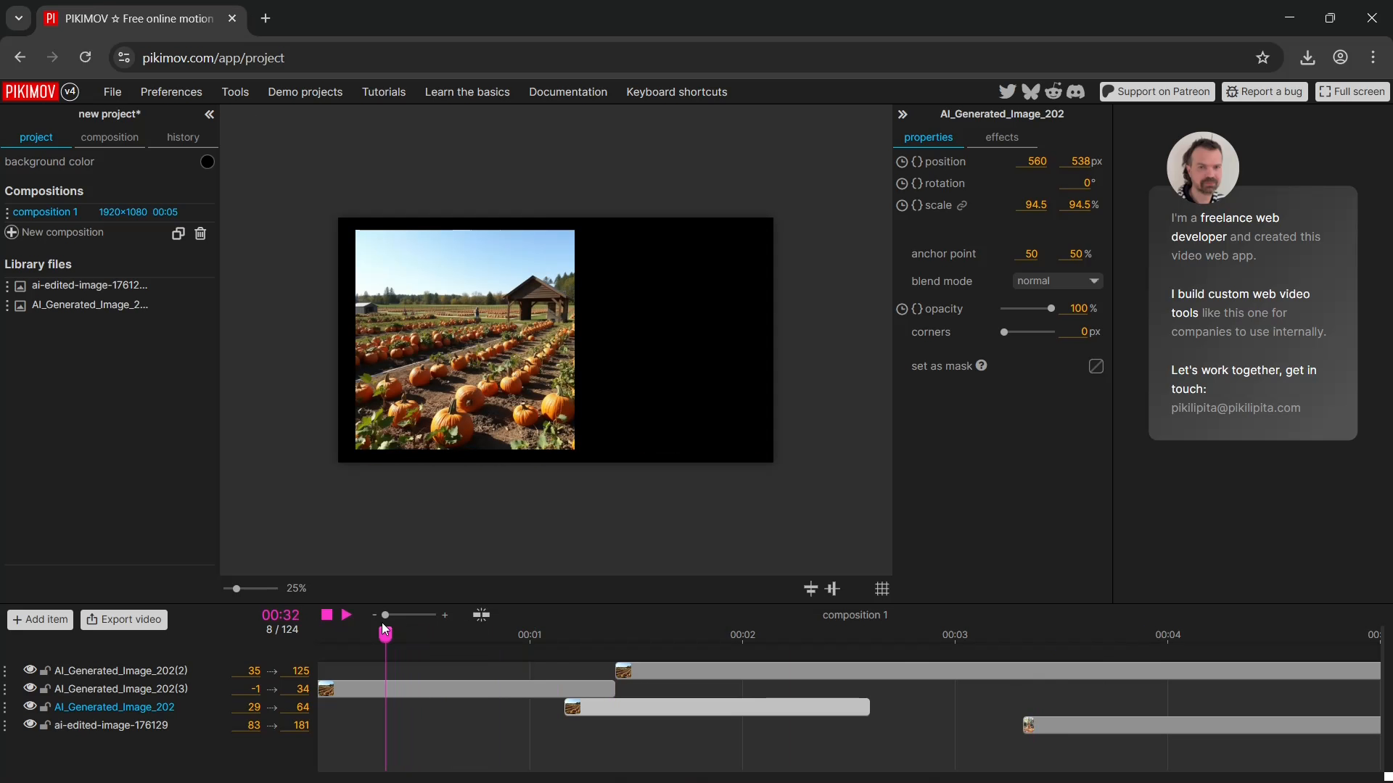
left_click_drag(388, 630, 441, 630)
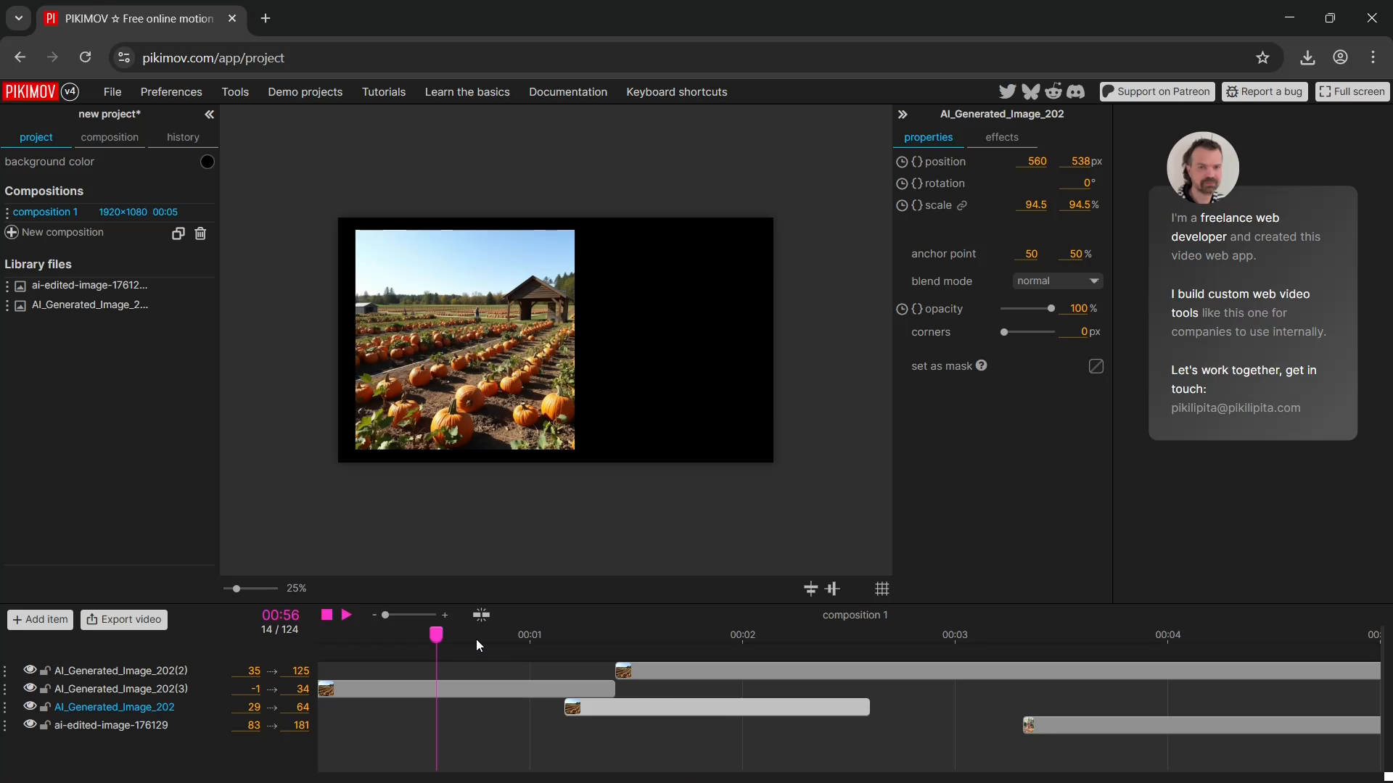
Move the third-row pumpkin clip to start at frame 35 and the dog clip to start at frame 71.
left_click_drag(592, 709, 643, 685)
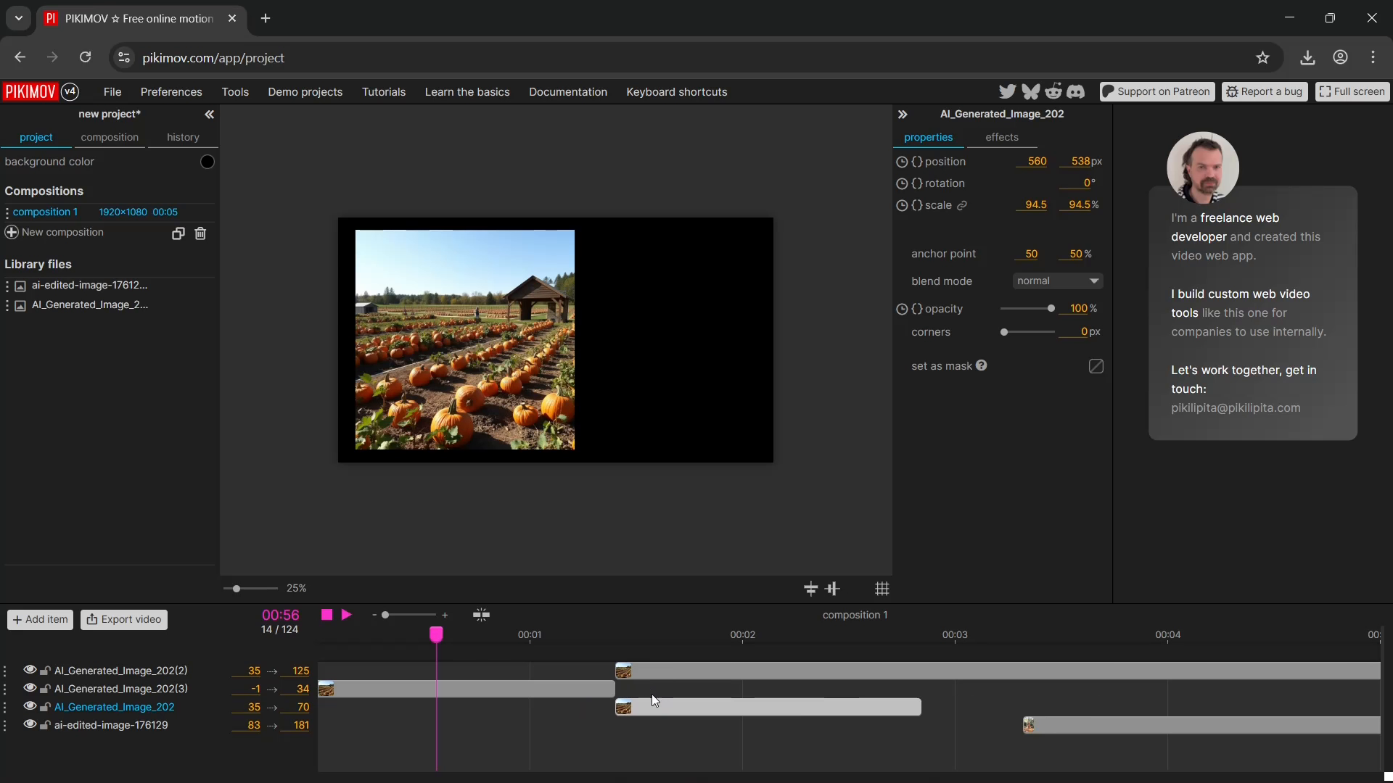
left_click_drag(428, 628, 550, 688)
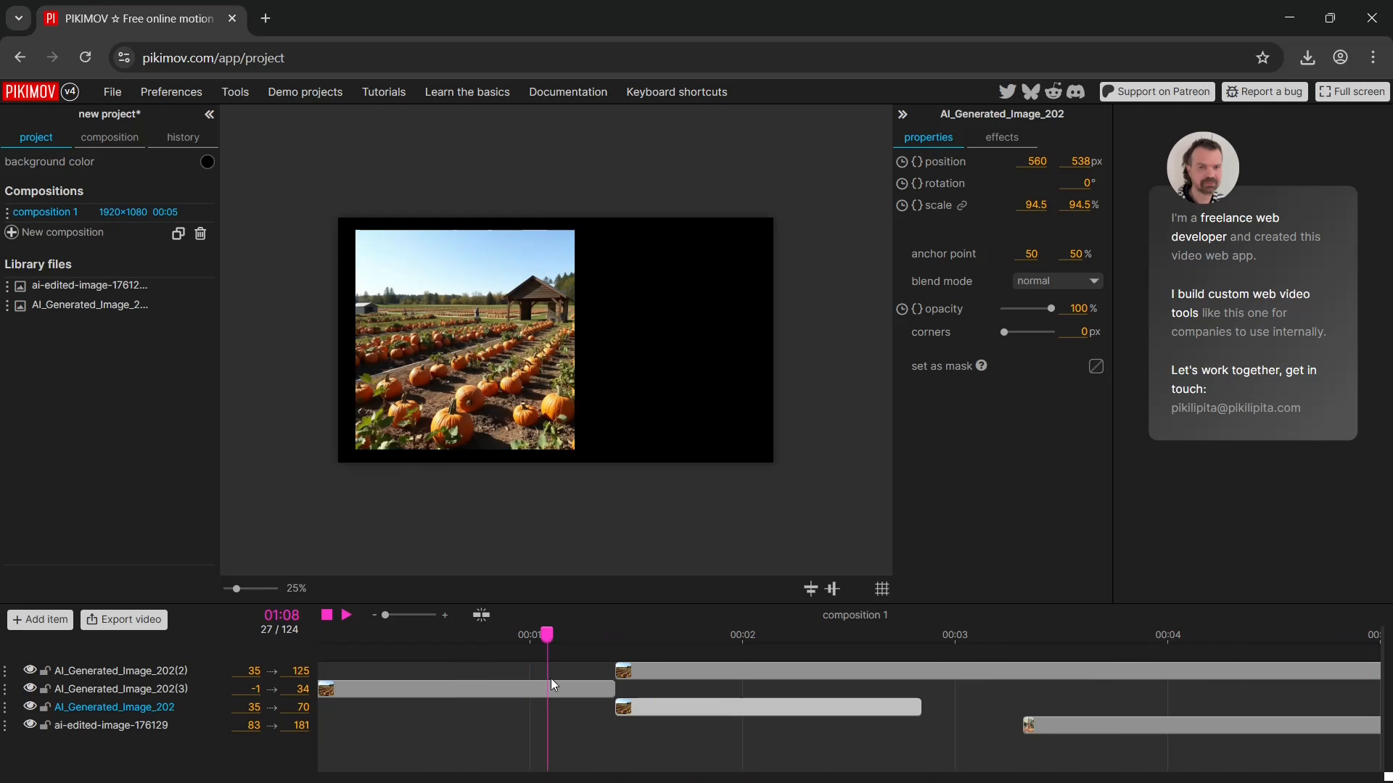
left_click_drag(1065, 724, 962, 723)
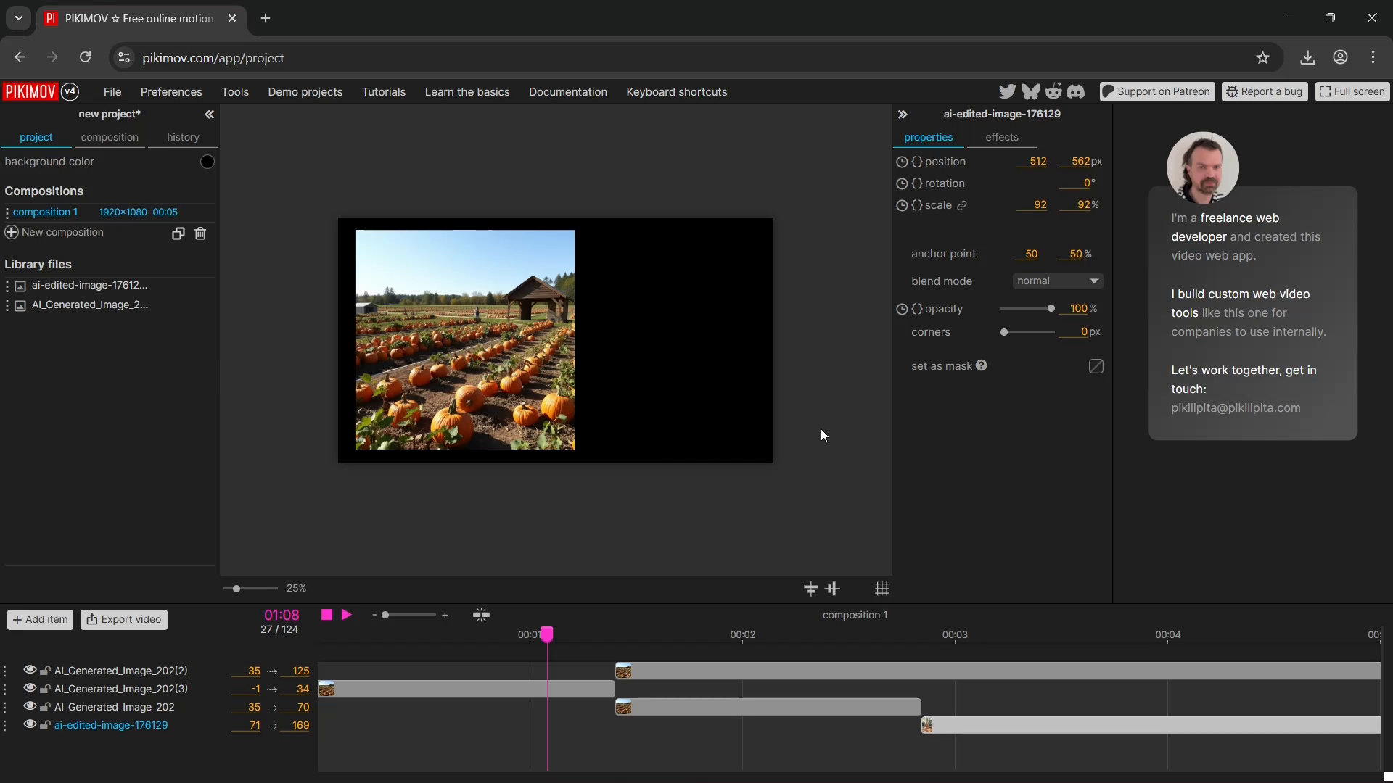
Add a text item and place it to the right of the pumpkin image, near the canvas's upper edge, at about 1468, 204 px.
left_click(235, 92)
left_click(33, 624)
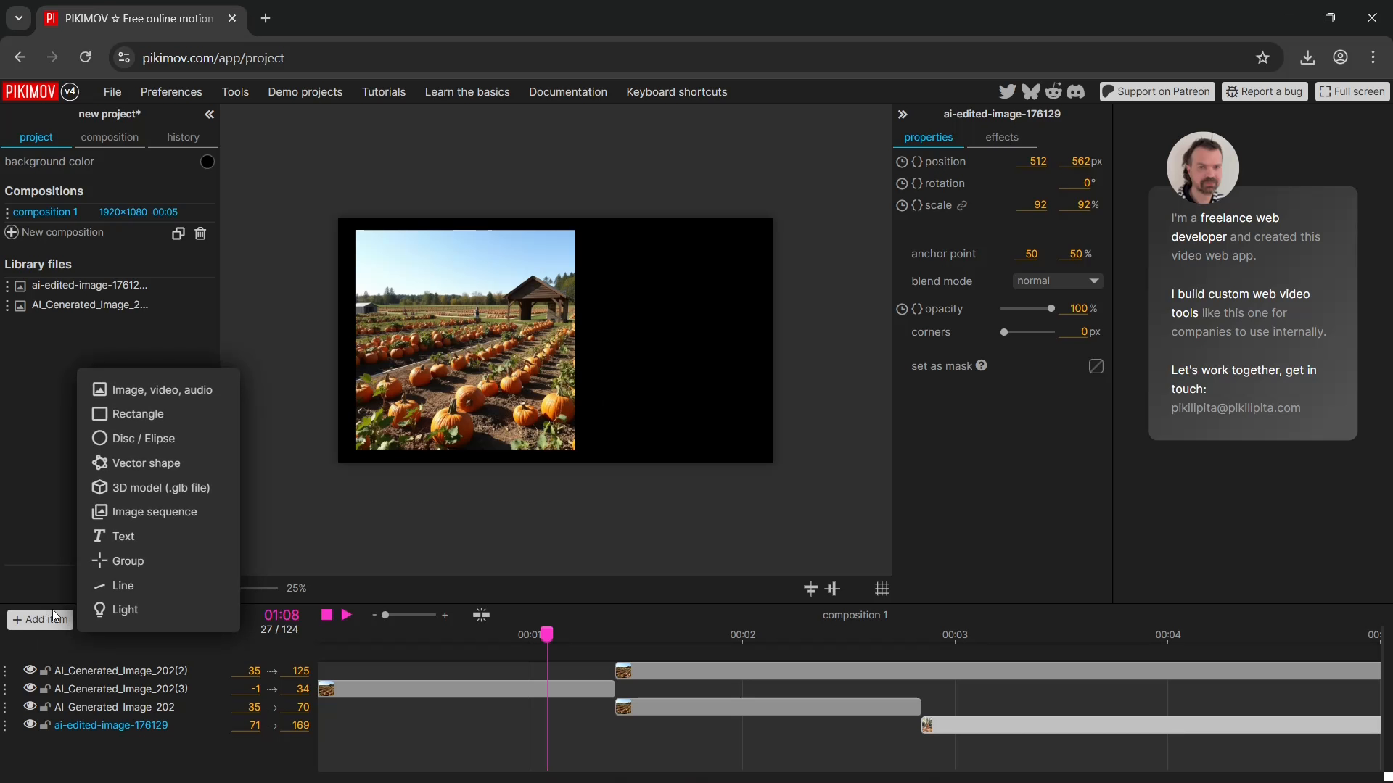
left_click(136, 544)
left_click_drag(565, 346, 558, 341)
left_click_drag(660, 291, 671, 265)
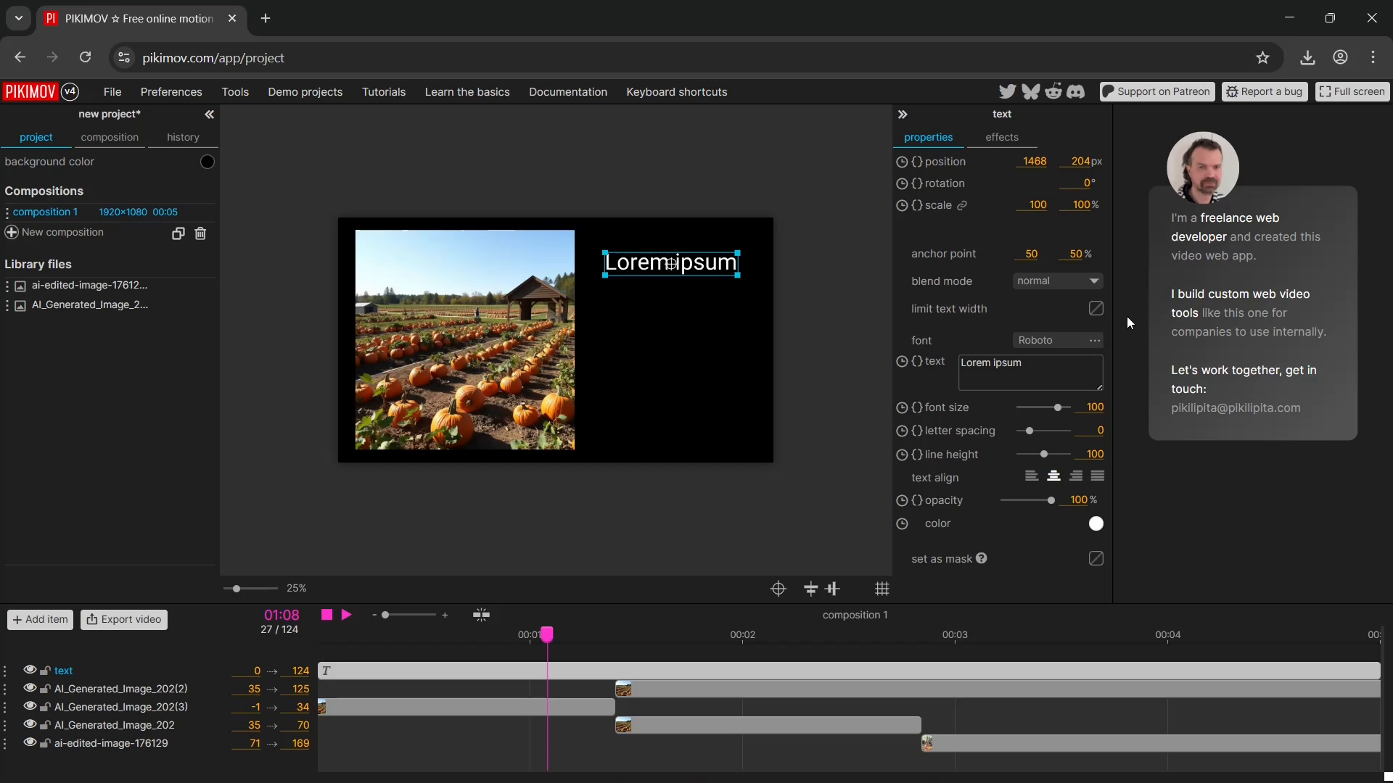
Change the text item's font to Sriracha.
left_click(1059, 341)
scroll(671, 246, "down", 5)
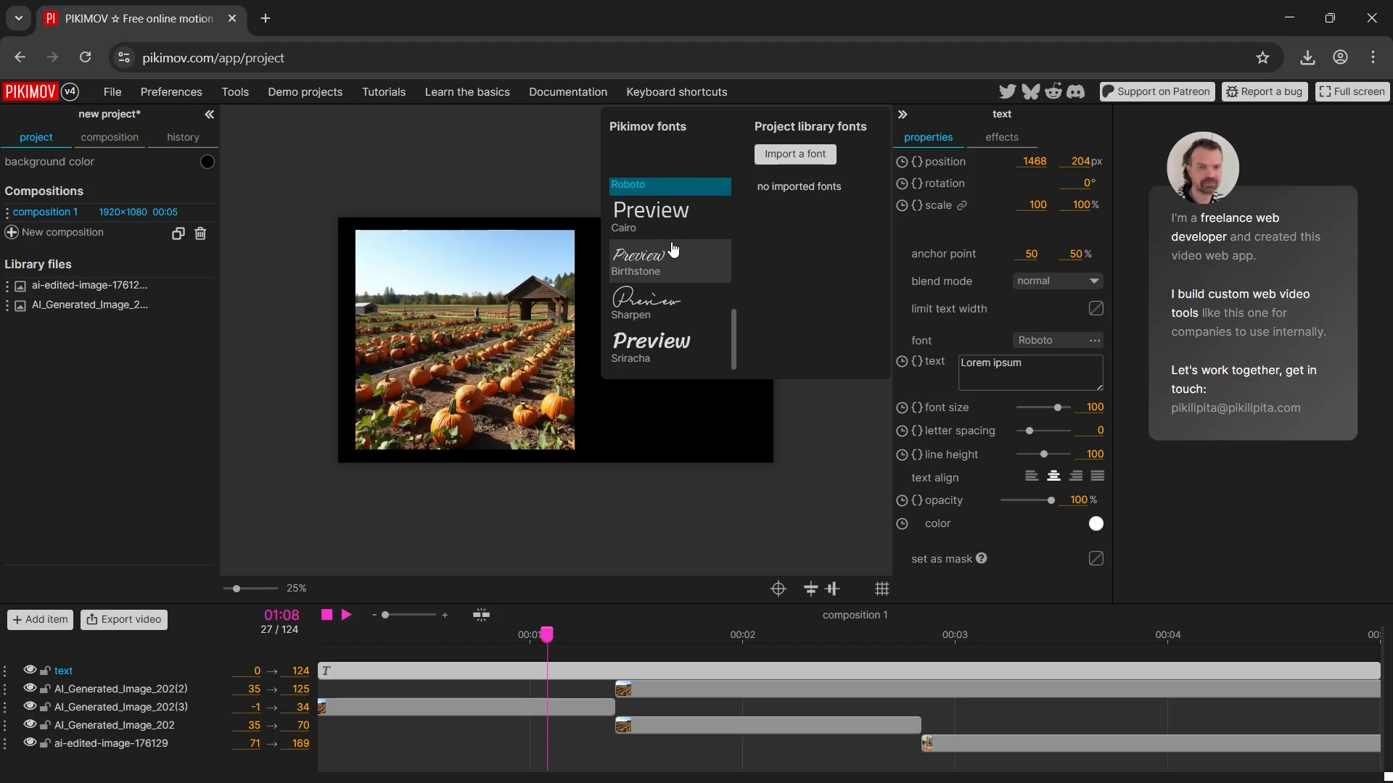
left_click(656, 348)
left_click(834, 439)
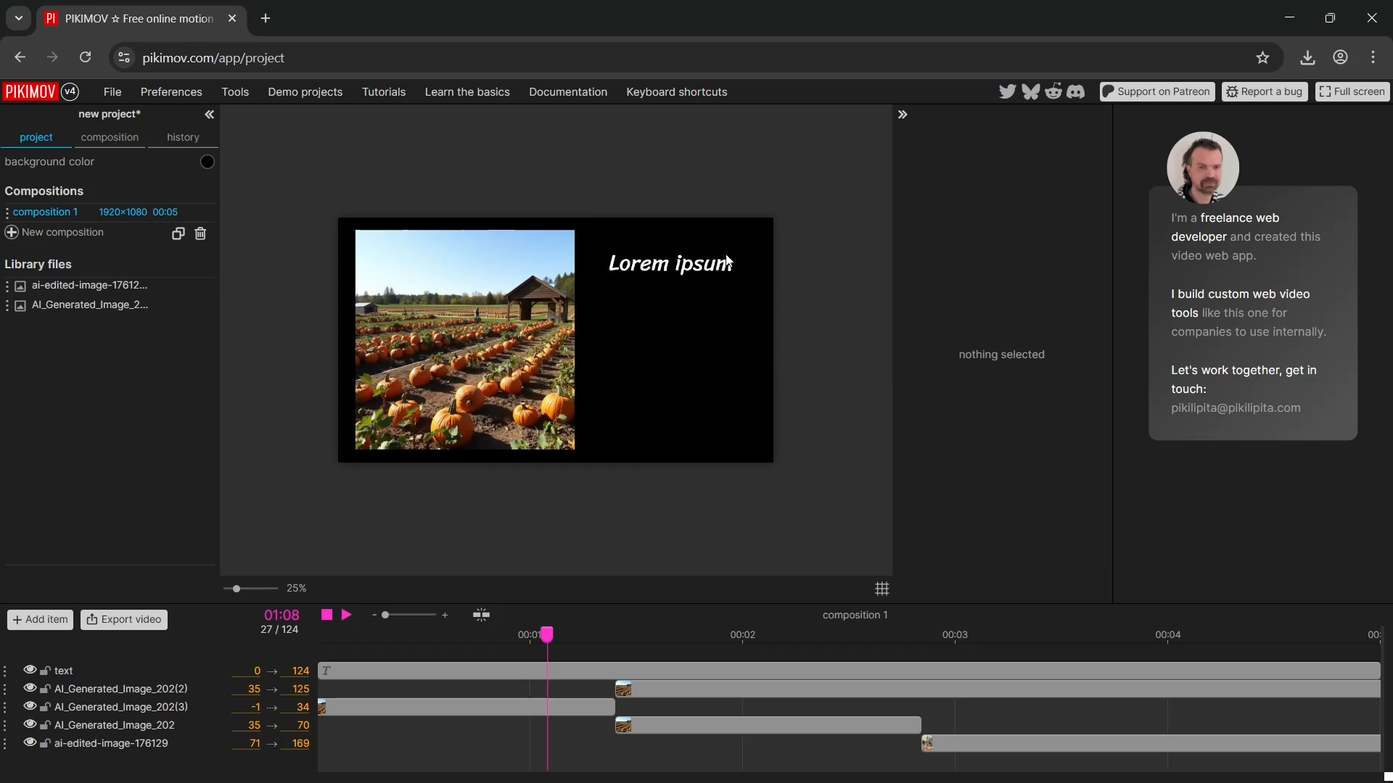
Replace the text item's placeholder wording with "hello".
left_click(703, 279)
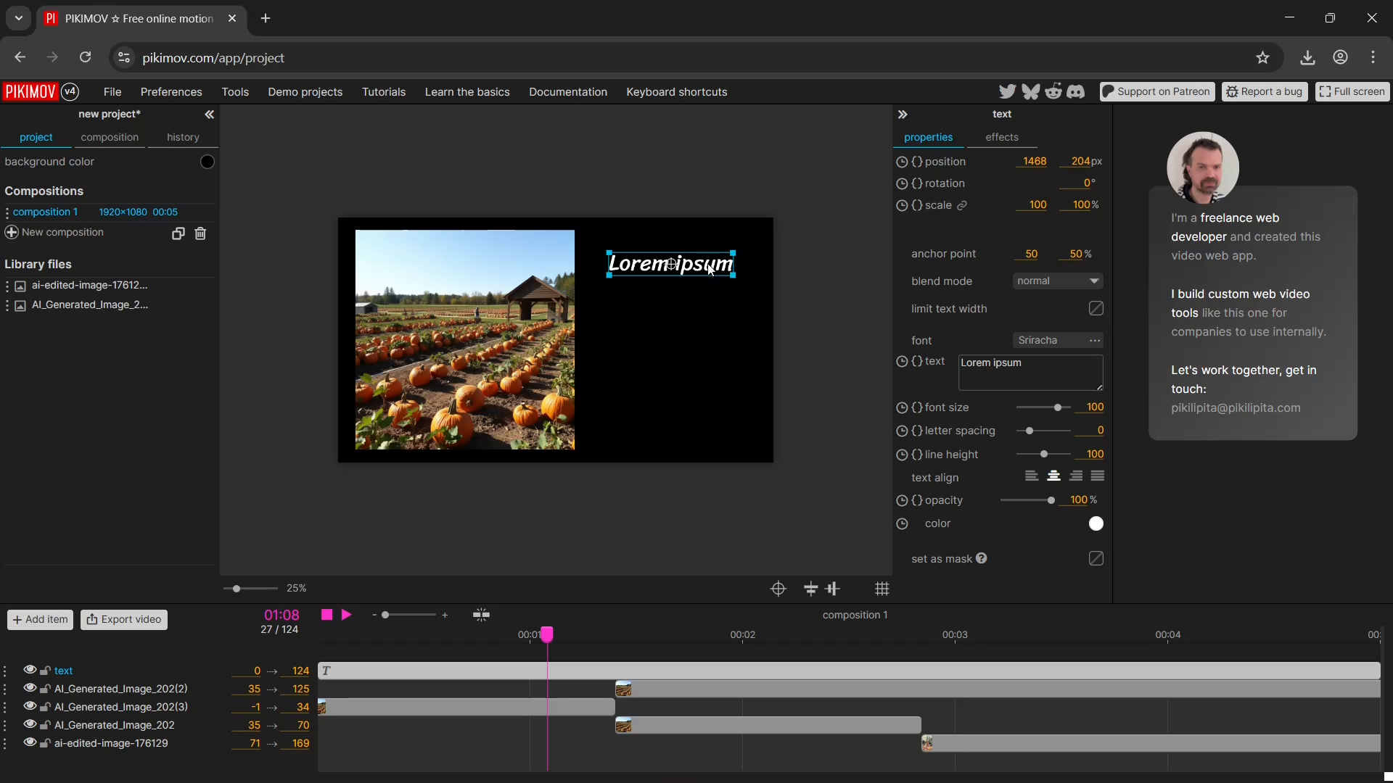
left_click(829, 277)
left_click(725, 267)
left_click(520, 313)
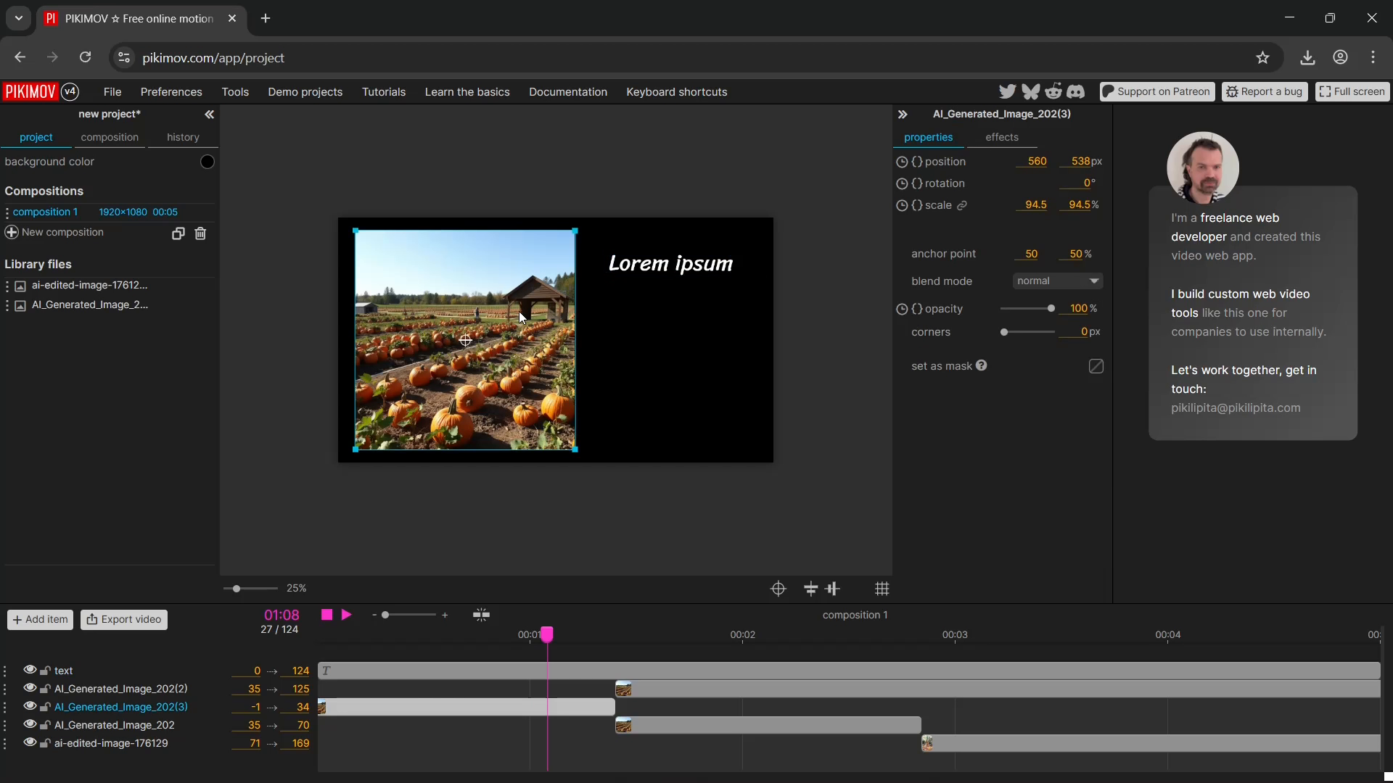
left_click(709, 274)
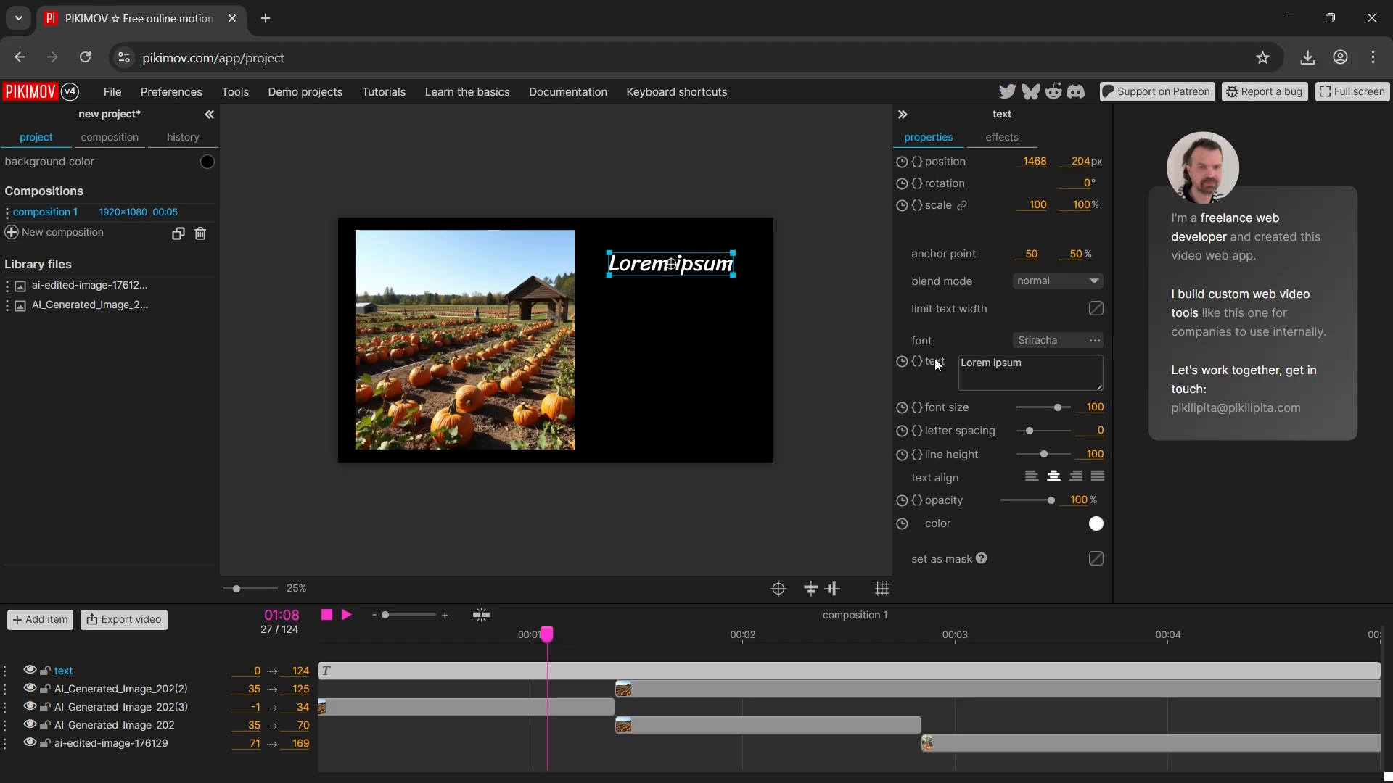
left_click_drag(1034, 359, 946, 363)
type("hello")
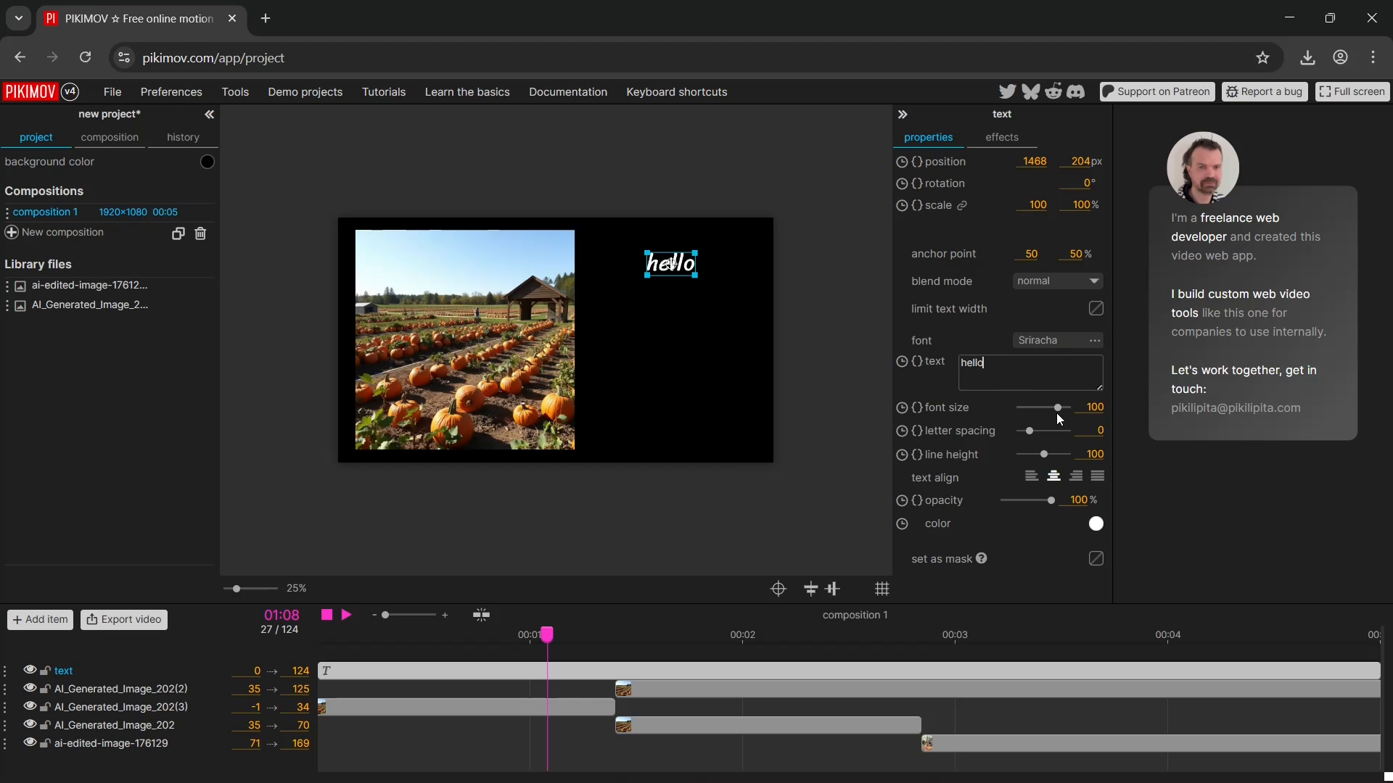
Set the text's font size to 120, letter spacing to 1 and line height to 97, and add a line break after "hello".
left_click_drag(1062, 415, 1042, 457)
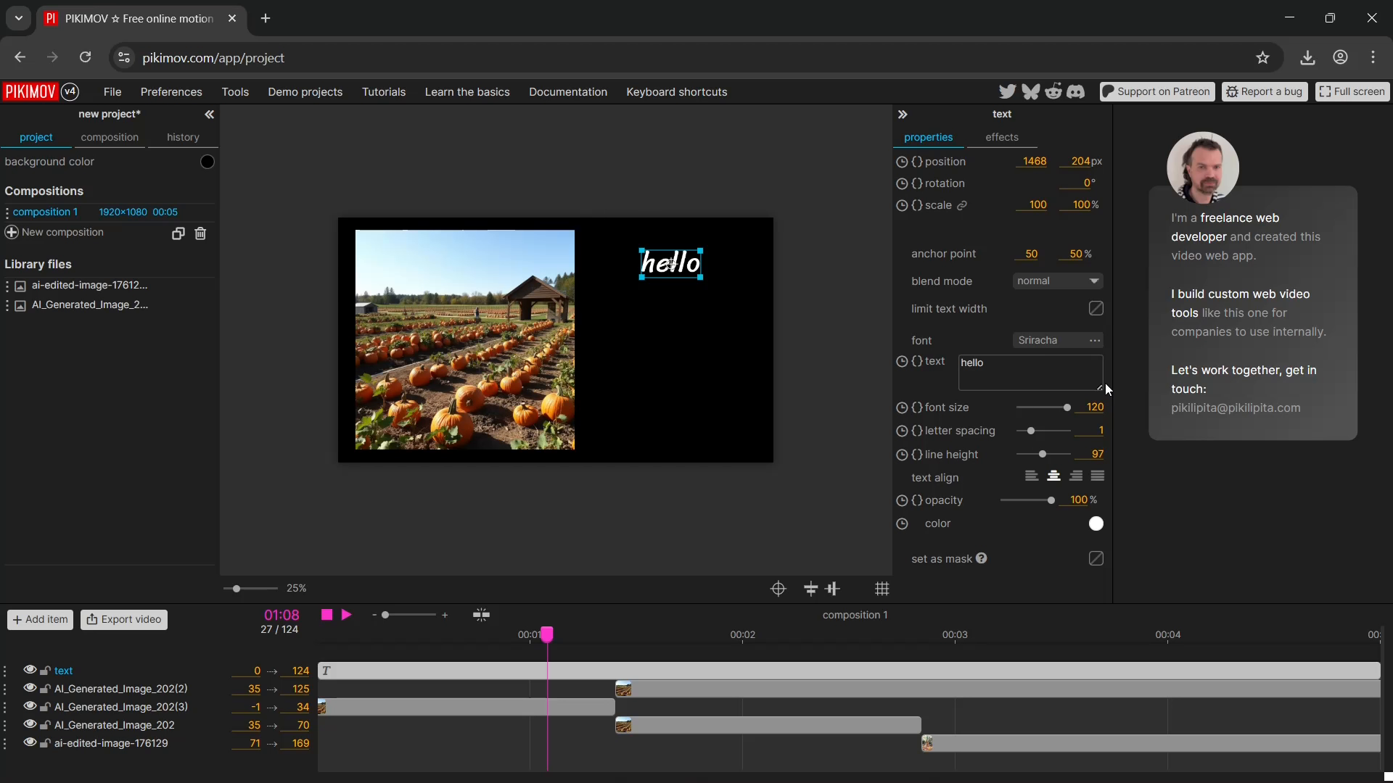
key("Return")
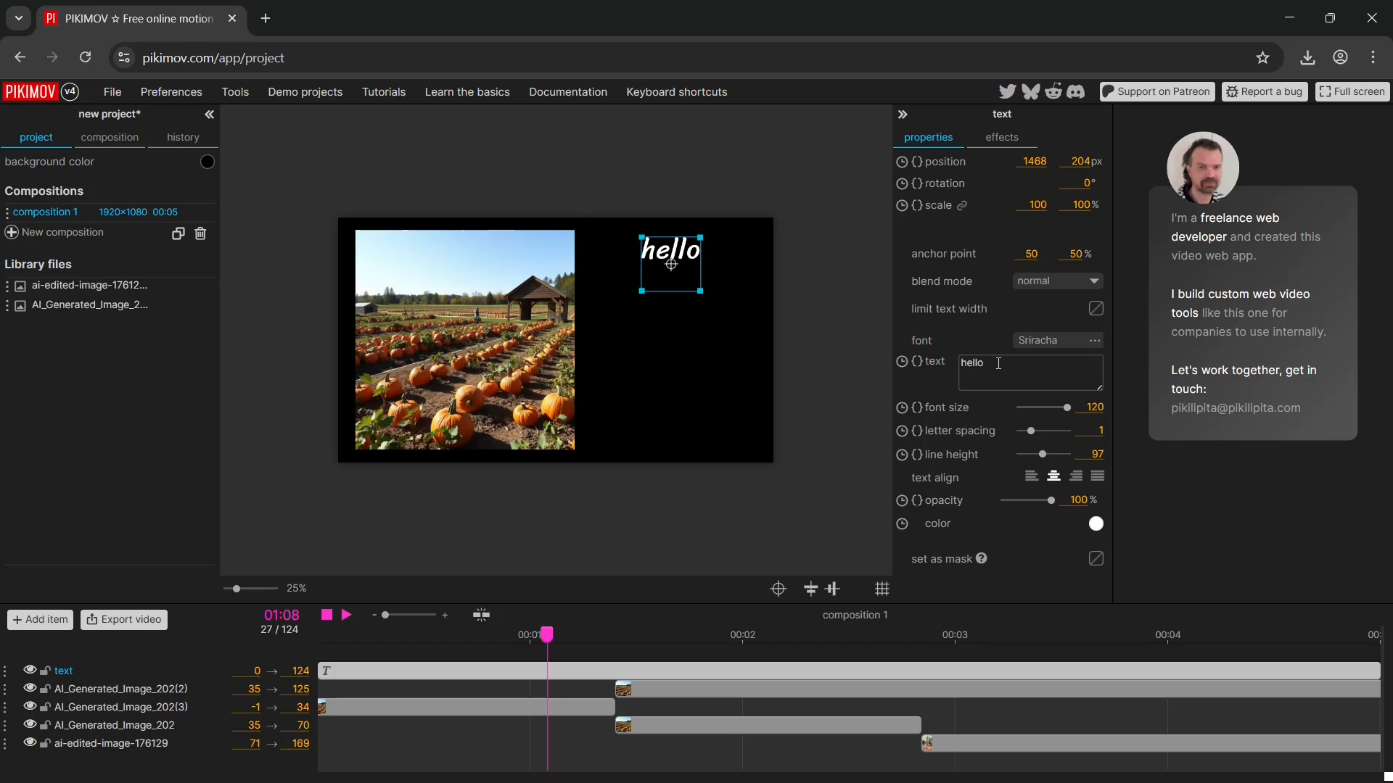
Add "cat" as the text's second line and set its letter spacing to 9 and line height to 75.
type("cat")
mouse_move(1036, 439)
left_mouse_down()
mouse_move(1060, 462)
mouse_move(1035, 457)
left_mouse_up()
Try left, right and justified alignment on the text, and return it to centre alignment with opacity at 100%.
left_click(1032, 478)
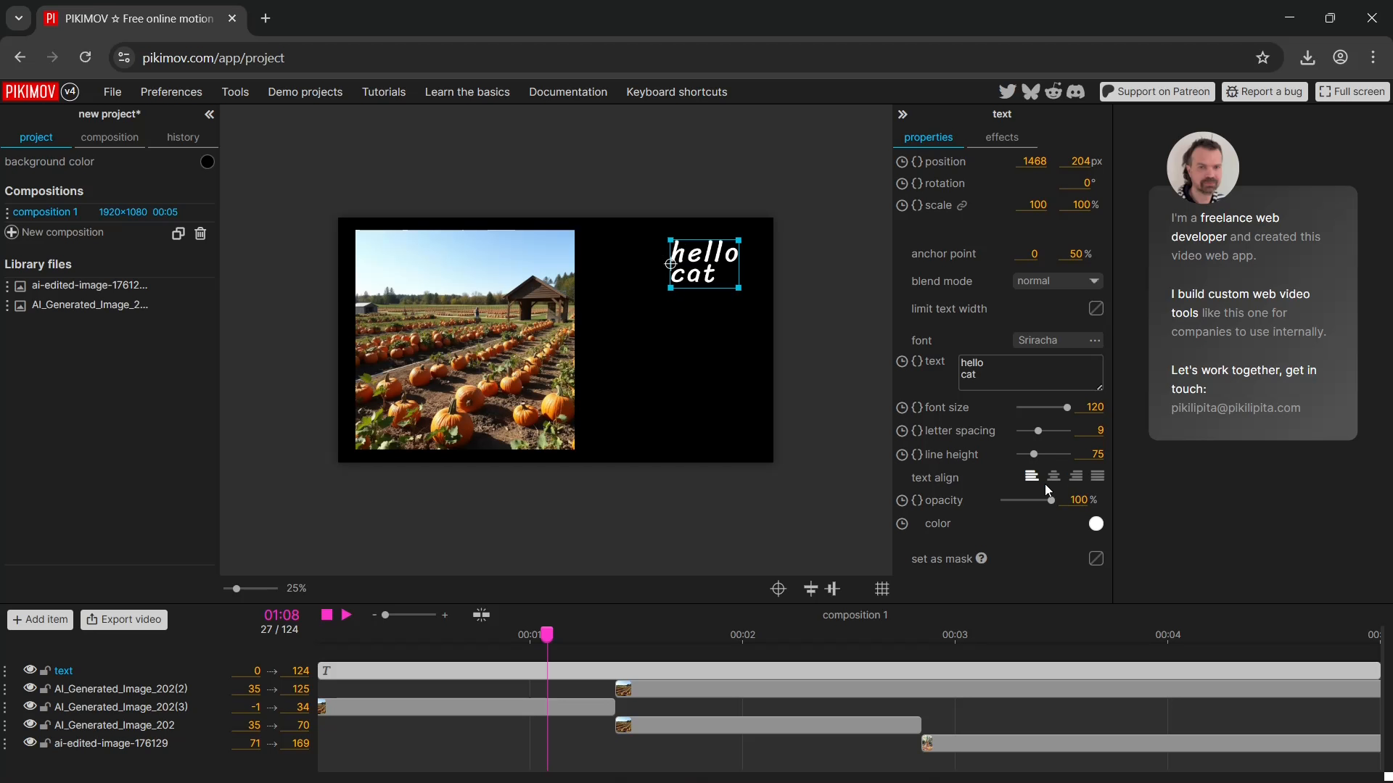
left_click(1055, 479)
left_click(1076, 478)
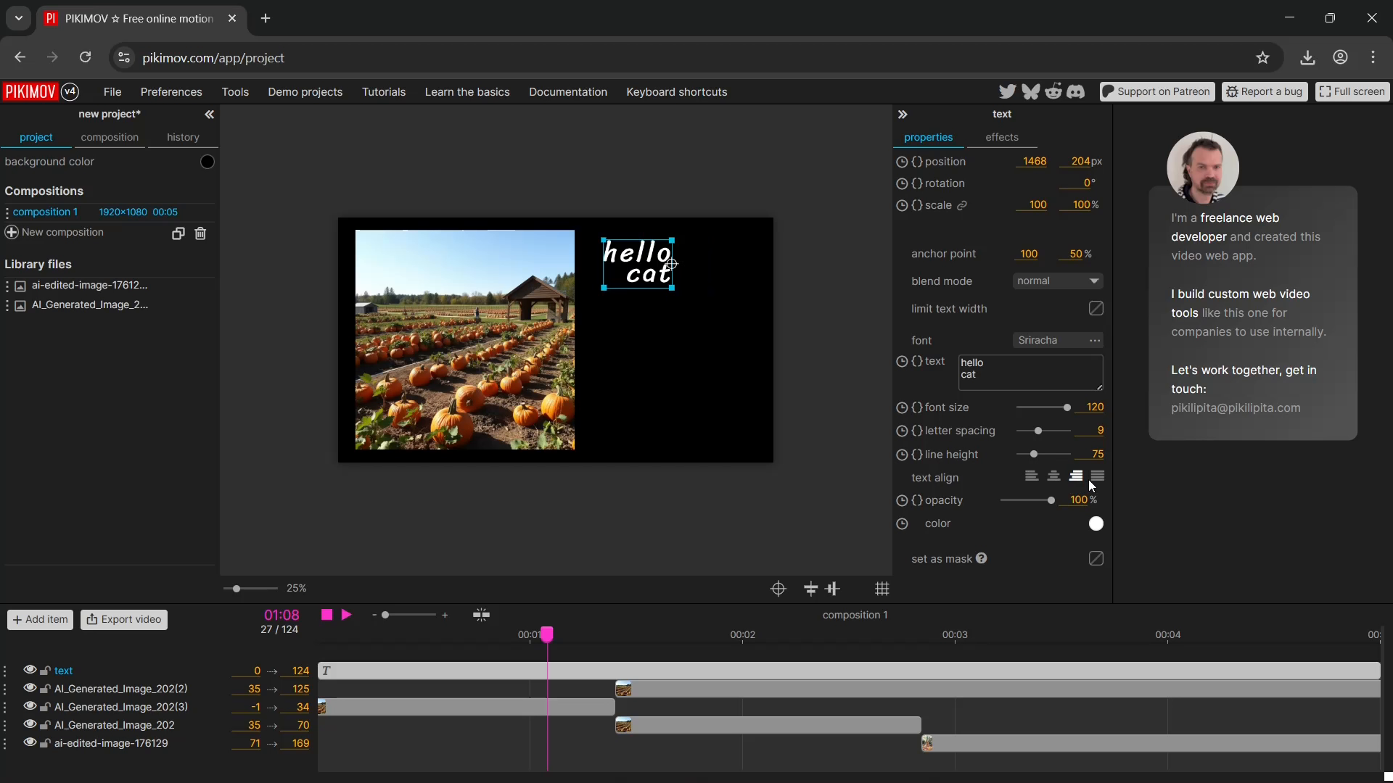
left_click(1098, 478)
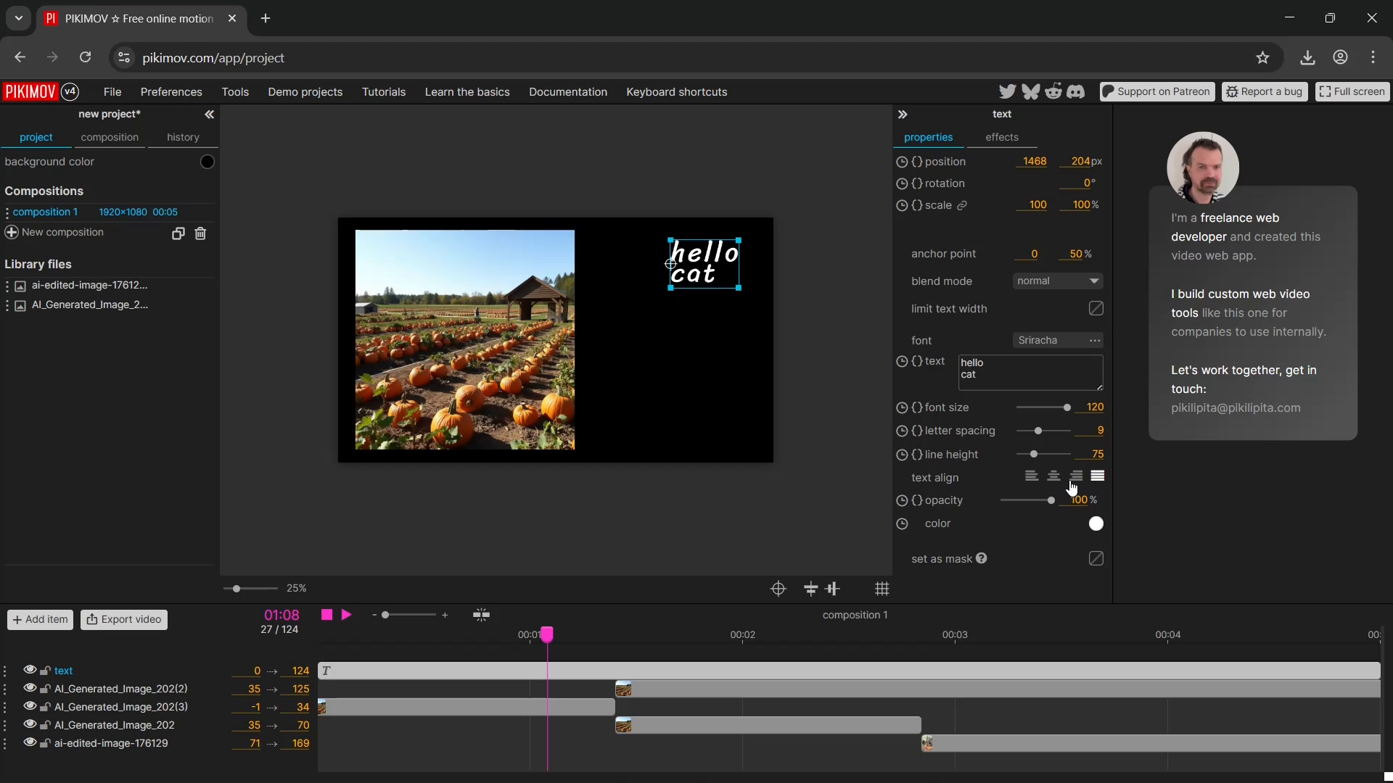
left_click(1056, 479)
mouse_move(1053, 503)
left_mouse_down()
mouse_move(1001, 501)
mouse_move(1059, 499)
left_mouse_up()
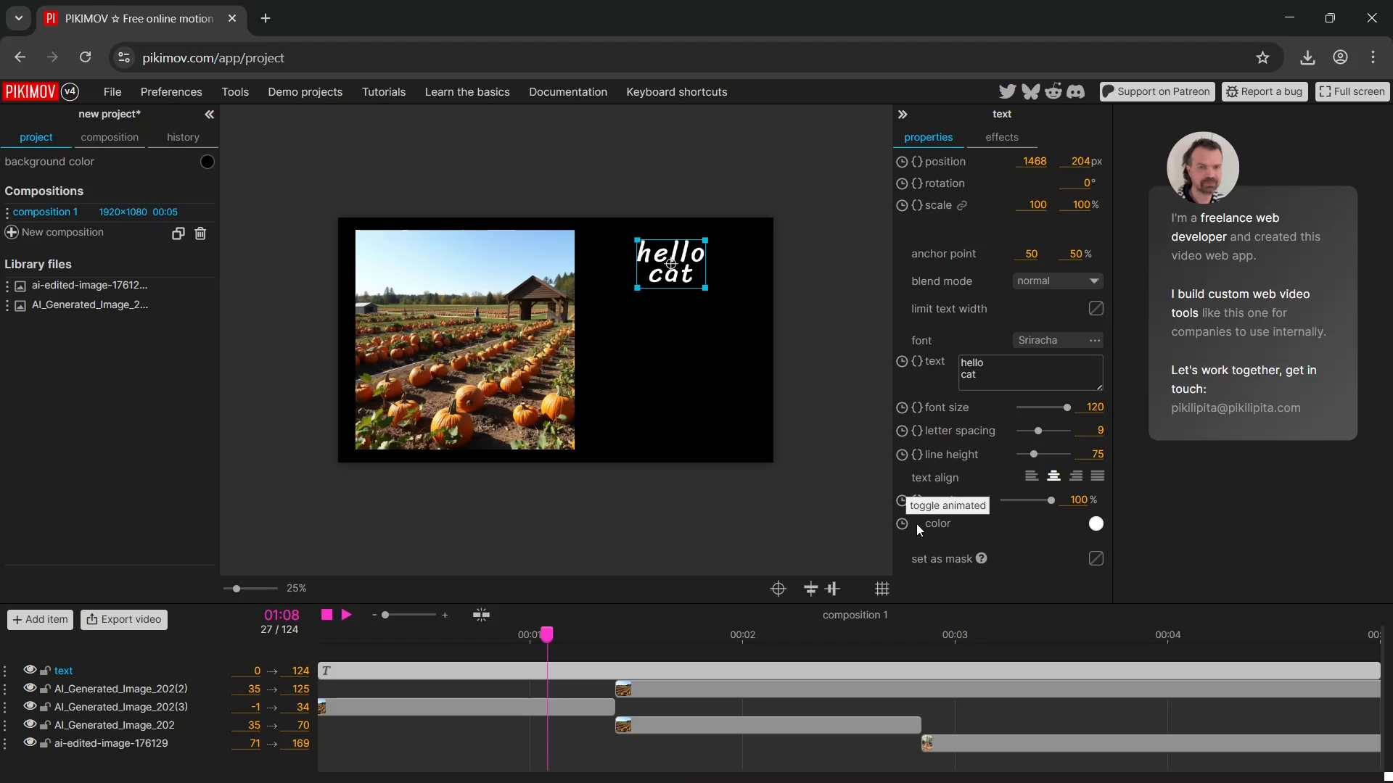
Change the text colour to a golden yellow with RGB 222, 178, 59.
left_click(1096, 524)
mouse_move(1143, 550)
left_mouse_down()
mouse_move(1203, 552)
mouse_move(1169, 576)
mouse_move(1273, 541)
mouse_move(1190, 537)
mouse_move(1165, 573)
mouse_move(1161, 553)
left_mouse_up()
left_click_drag(1255, 668, 1294, 668)
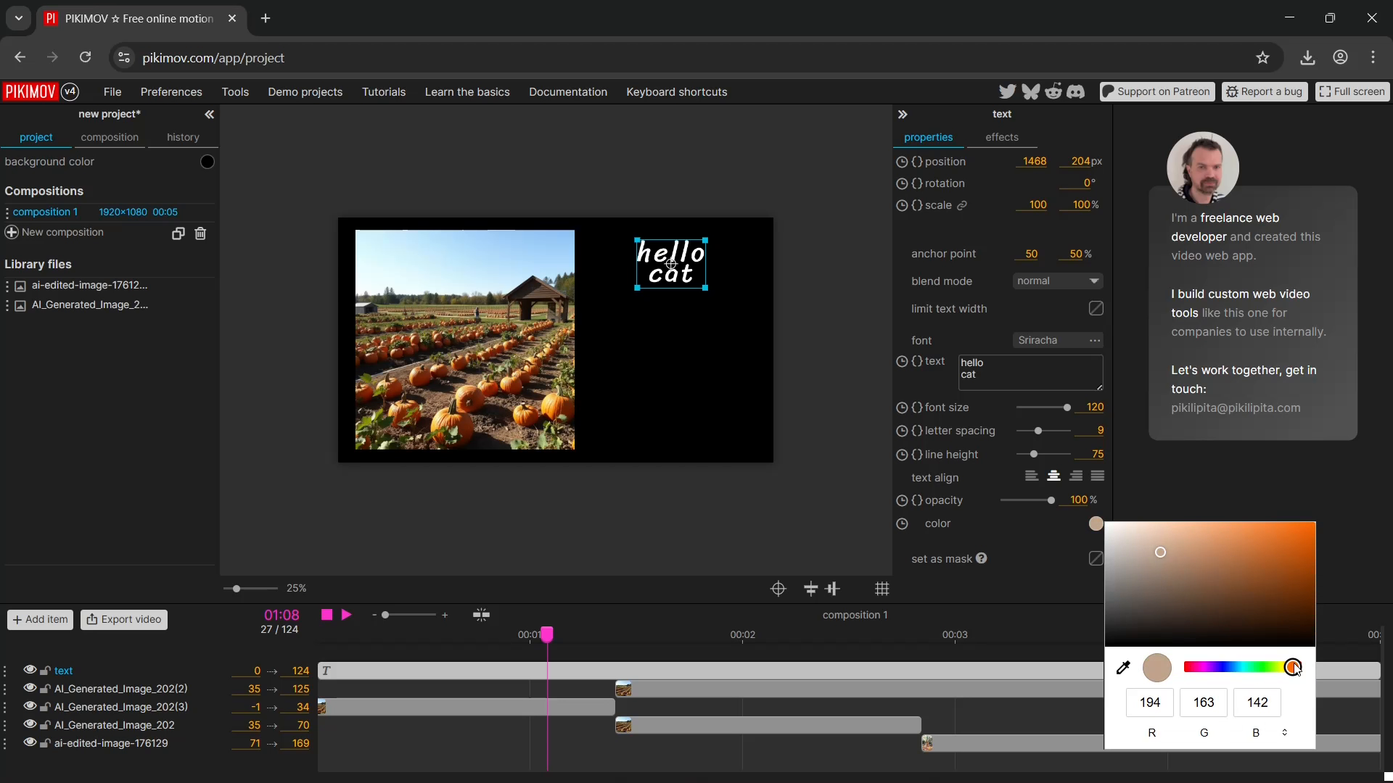
left_click(1286, 734)
left_click(1286, 734)
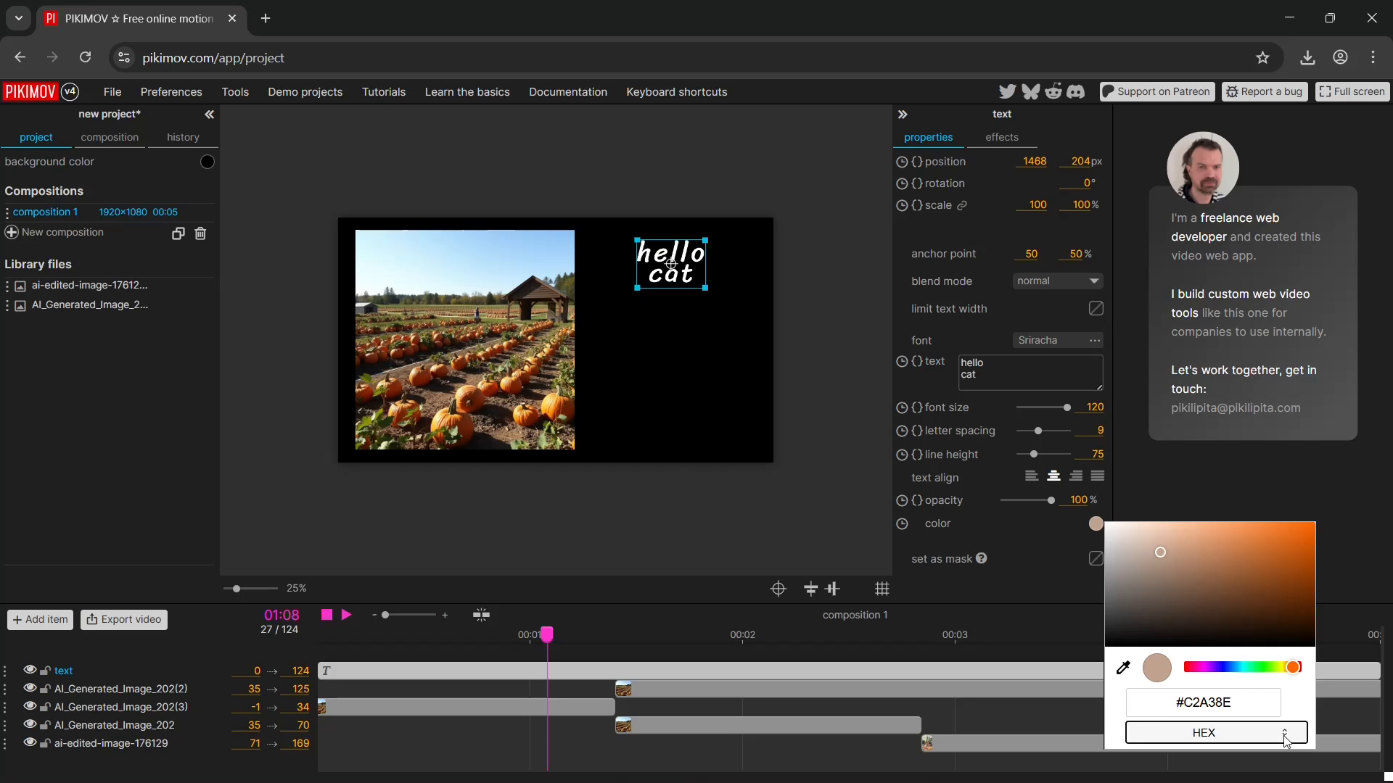
left_click(1285, 734)
left_click_drag(1229, 628, 1260, 540)
left_click_drag(1242, 667, 1290, 667)
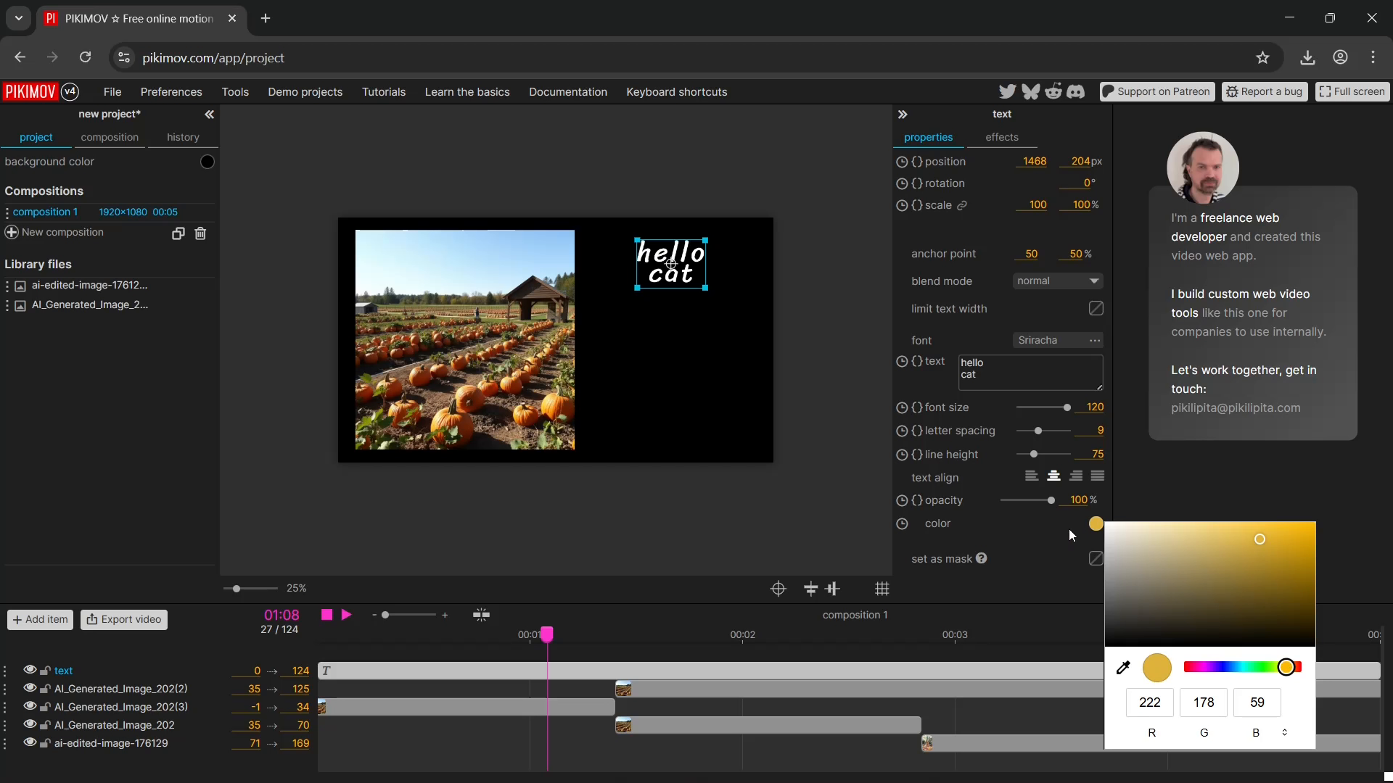
left_click(831, 489)
Move the text onto the pumpkin image, set it as an inverted mask and enlarge it to 211.3% scale.
left_click(684, 269)
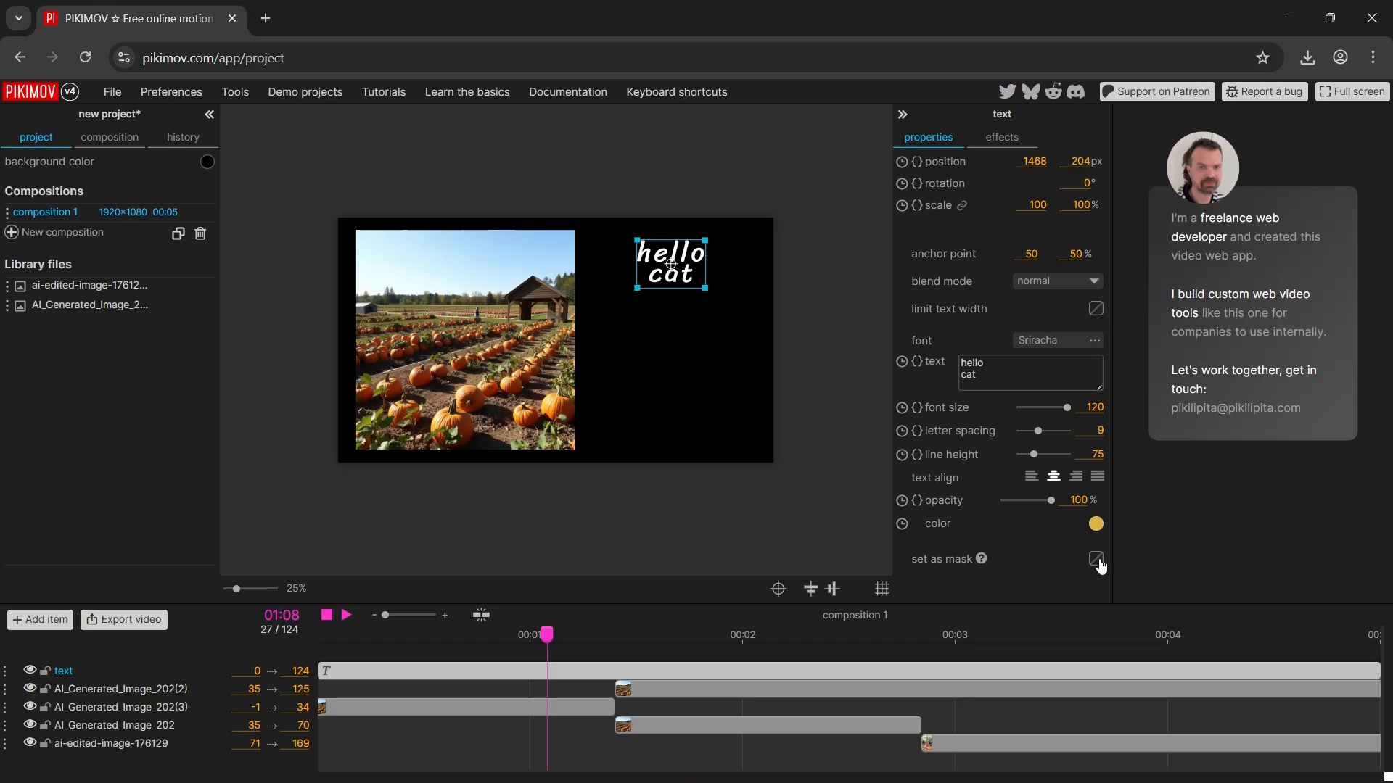
left_click_drag(673, 267, 469, 349)
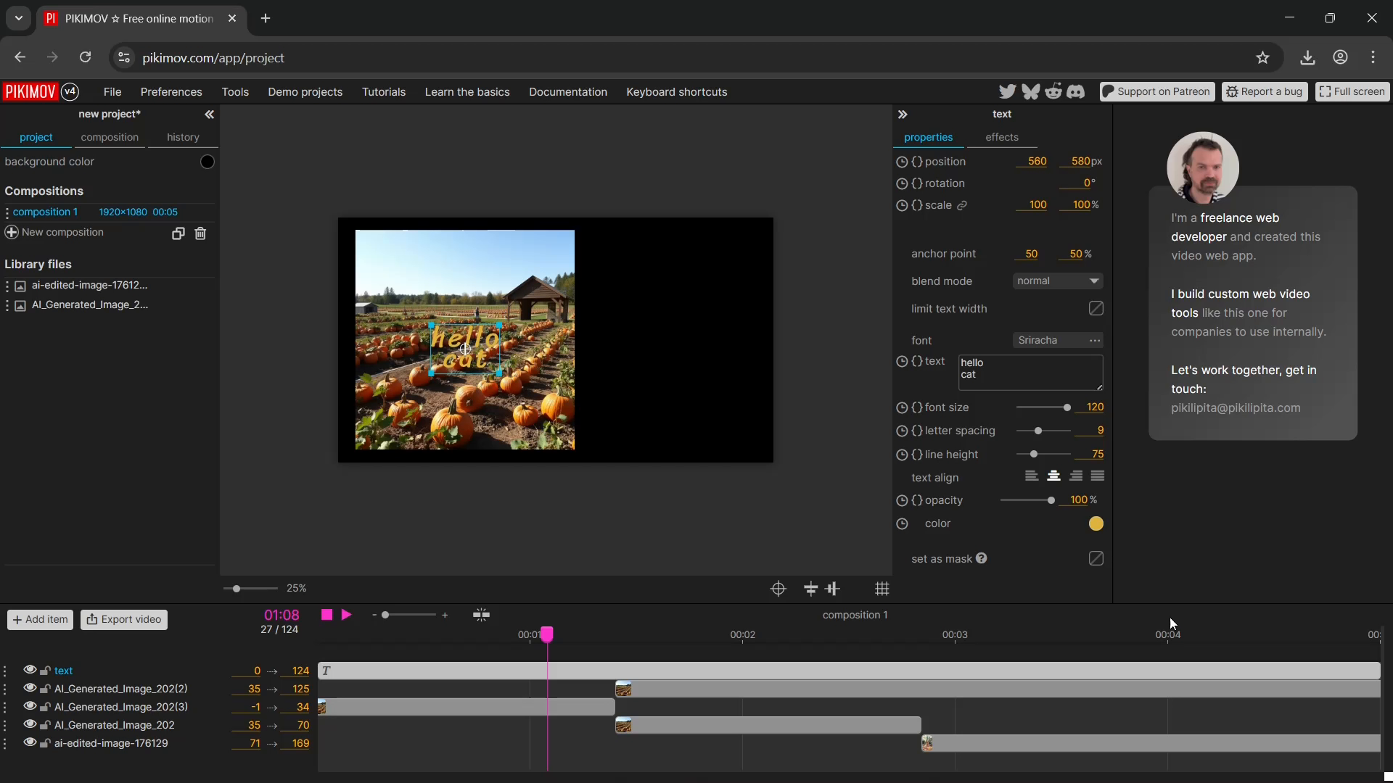
left_click(1096, 559)
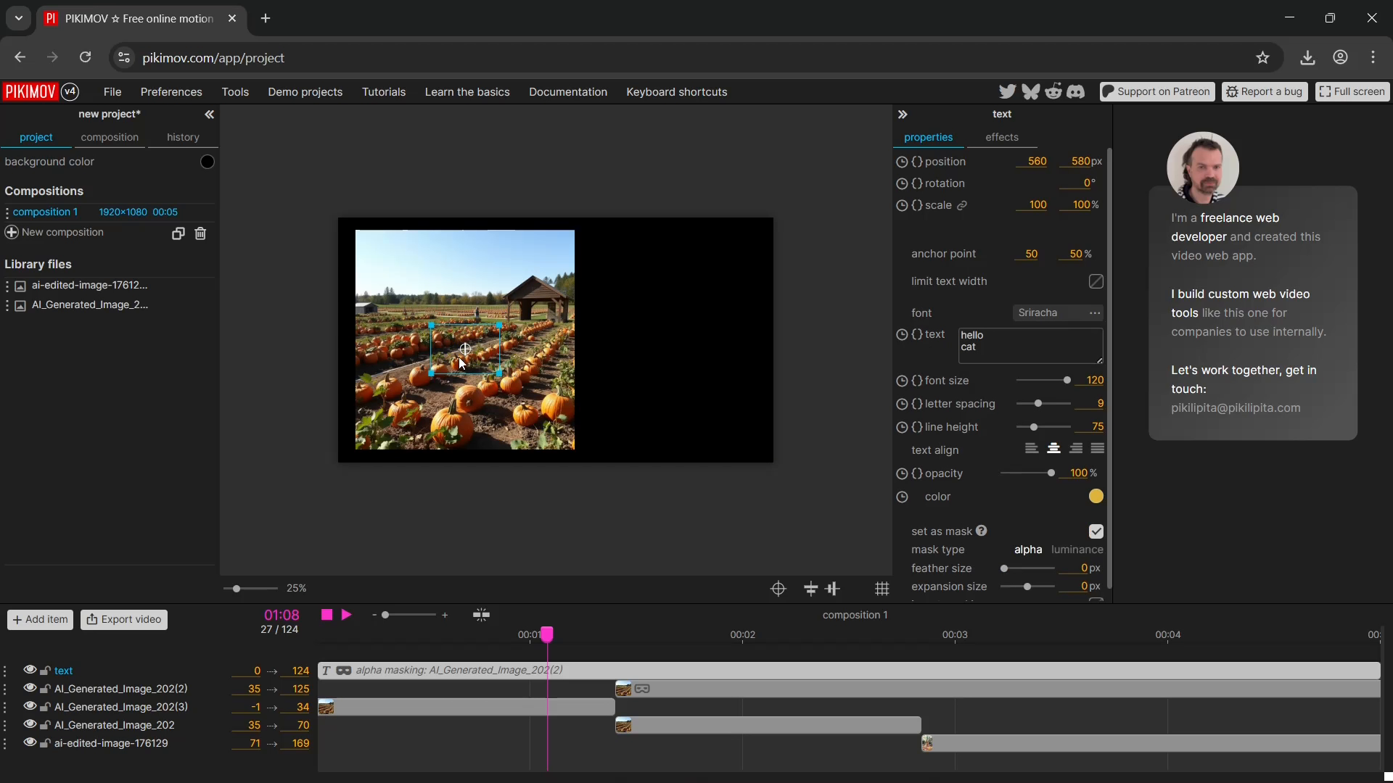
left_click_drag(497, 374, 538, 400)
scroll(1098, 565, "down", 1)
scroll(1106, 599, "up", 1)
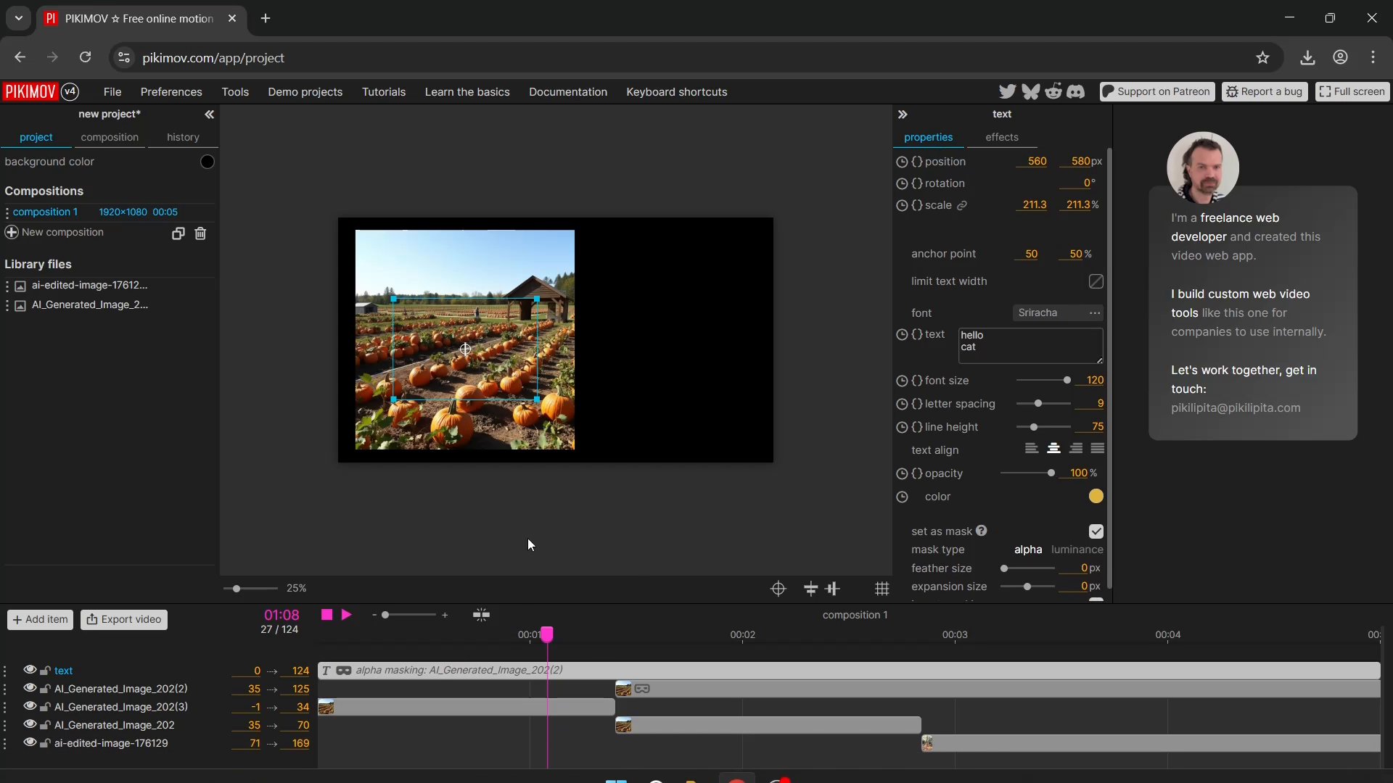
At frame 44, position the text at about 948, 504 px and the two pumpkin images at about 1328, 554 and 588, 542 px.
left_click_drag(468, 363, 603, 371)
left_click_drag(548, 637, 692, 633)
left_click_drag(616, 340, 578, 325)
left_click_drag(613, 249, 493, 245)
left_click(579, 305)
left_click(582, 318)
left_click_drag(566, 427, 666, 433)
mouse_move(401, 363)
left_mouse_down()
mouse_move(511, 377)
mouse_move(460, 348)
mouse_move(513, 365)
mouse_move(522, 343)
mouse_move(426, 372)
left_mouse_up()
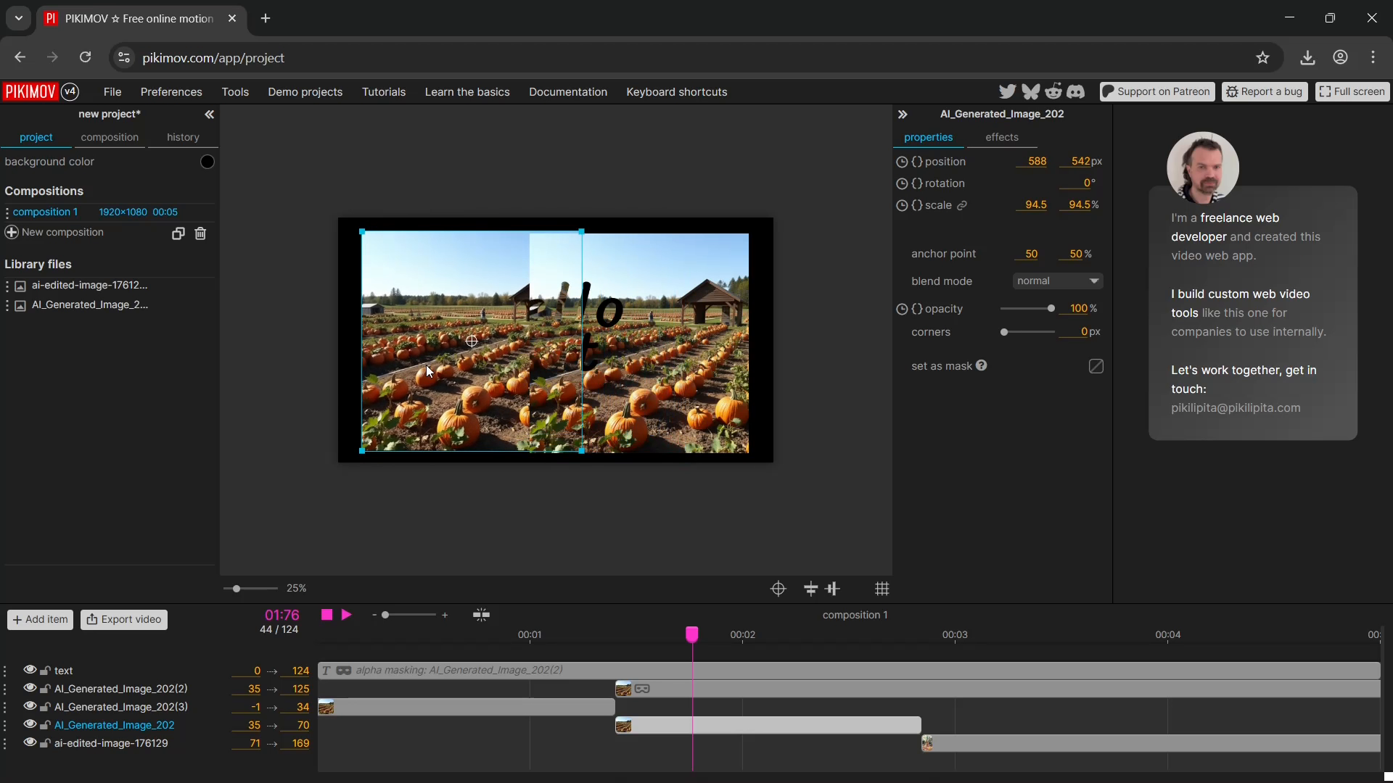
Try the text's mask as luminance and as alpha with a 3 px expansion, and turn its masking off.
left_click(608, 314)
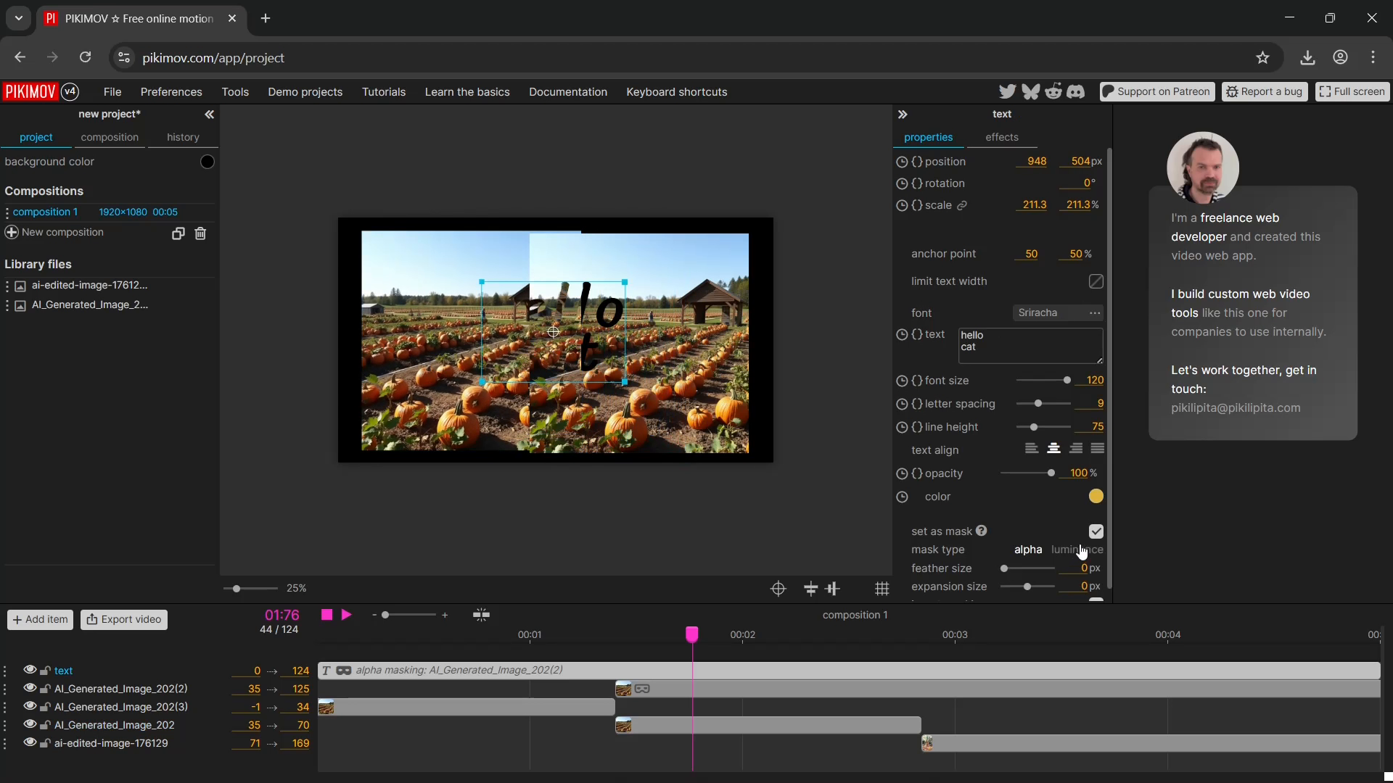
scroll(1047, 534, "down", 1)
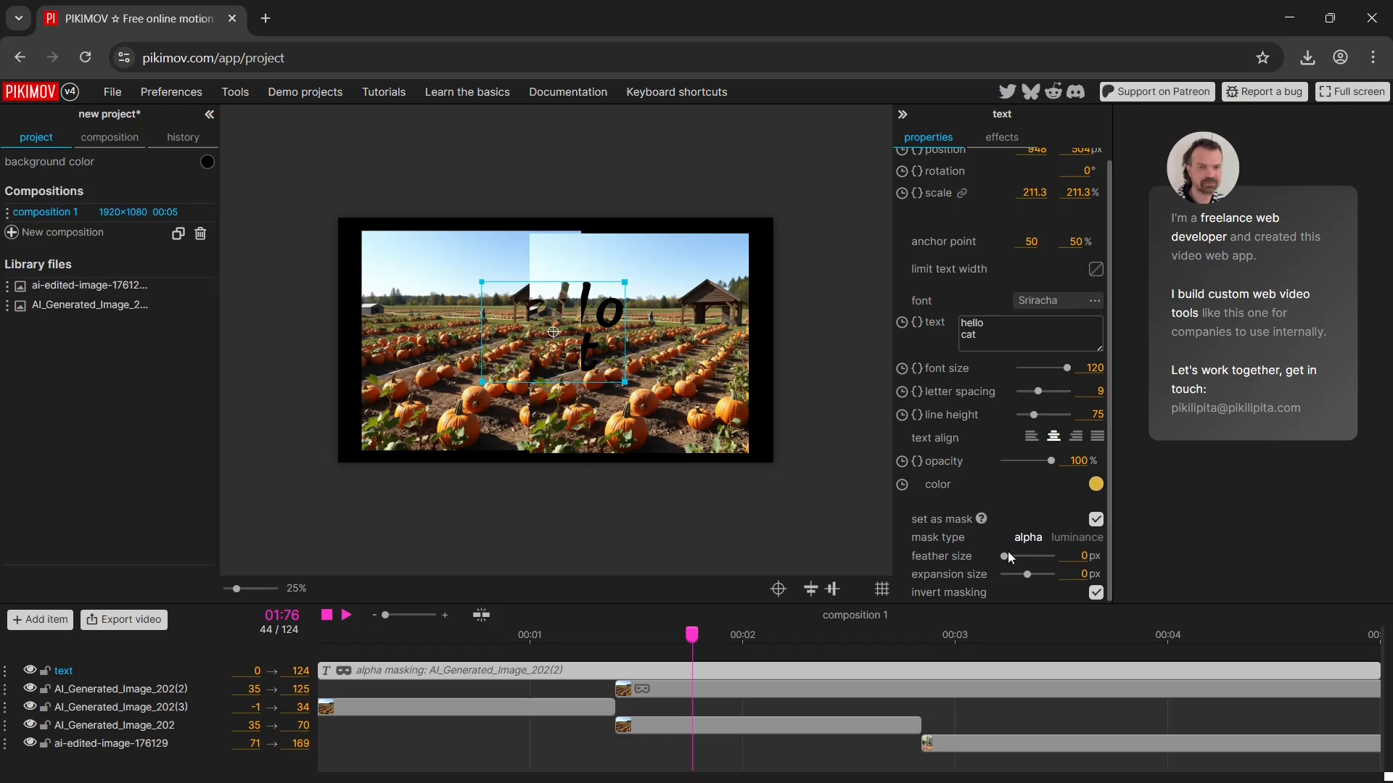
left_click(1072, 540)
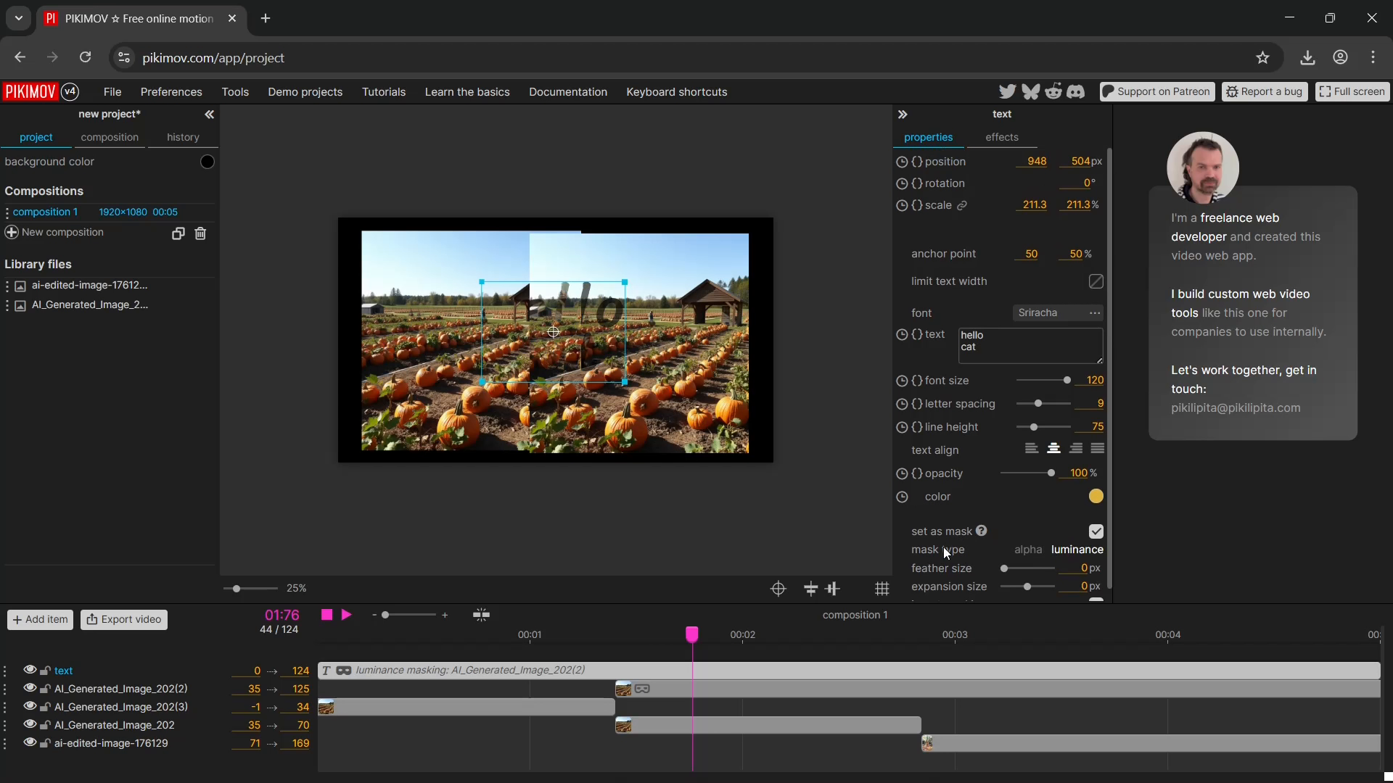
left_click(1029, 550)
left_click_drag(1003, 571, 1034, 595)
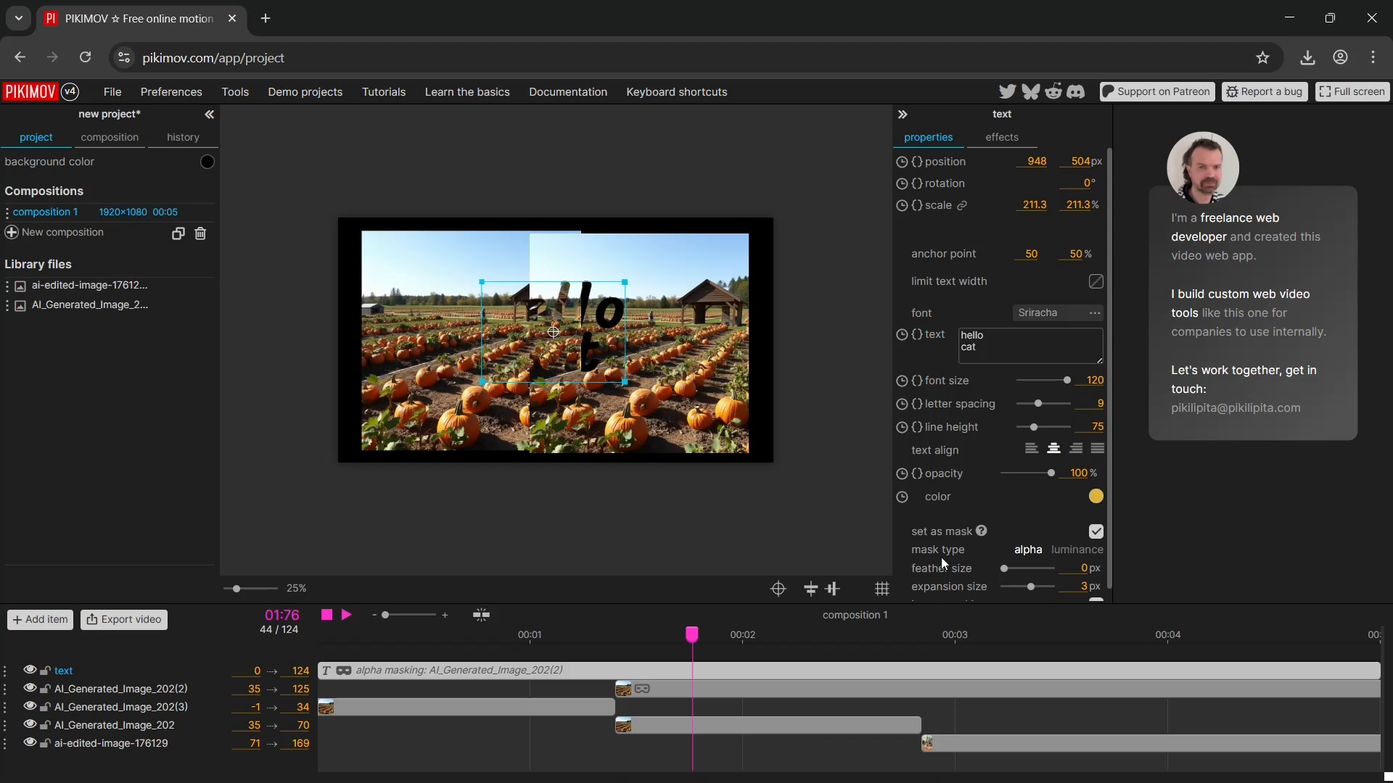
scroll(942, 557, "down", 1)
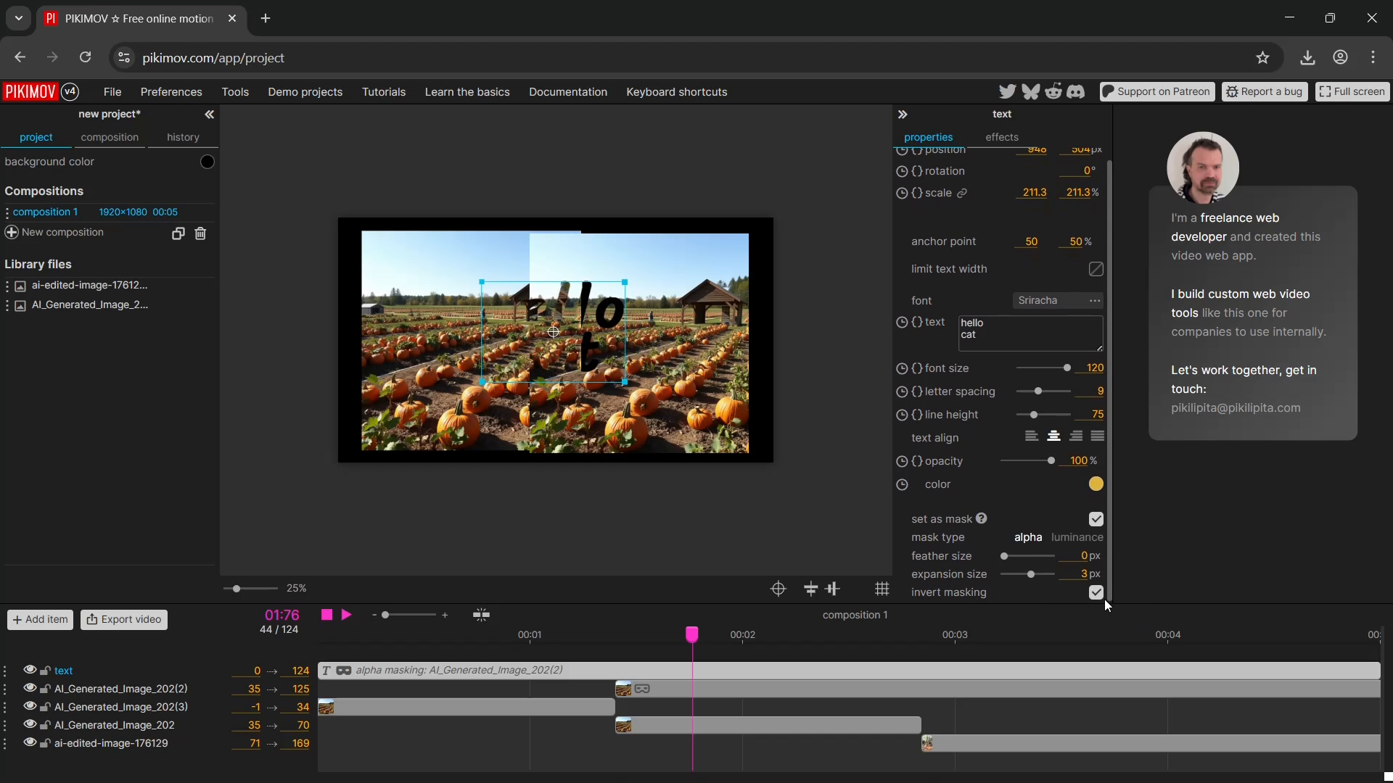
left_click(1097, 522)
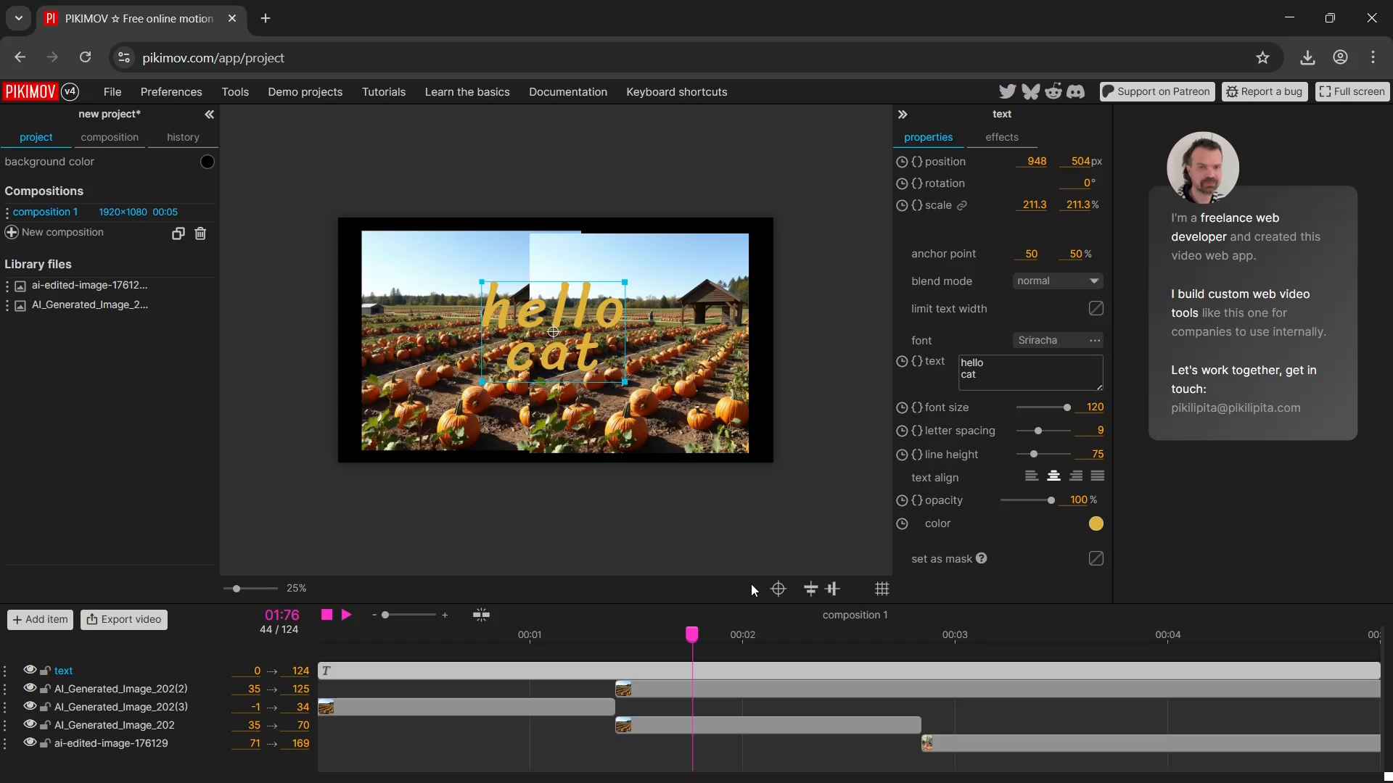
Add a wave warp effect to AI_Generated_Image_202(2) and shift that image slightly to the right on the canvas.
left_click(678, 290)
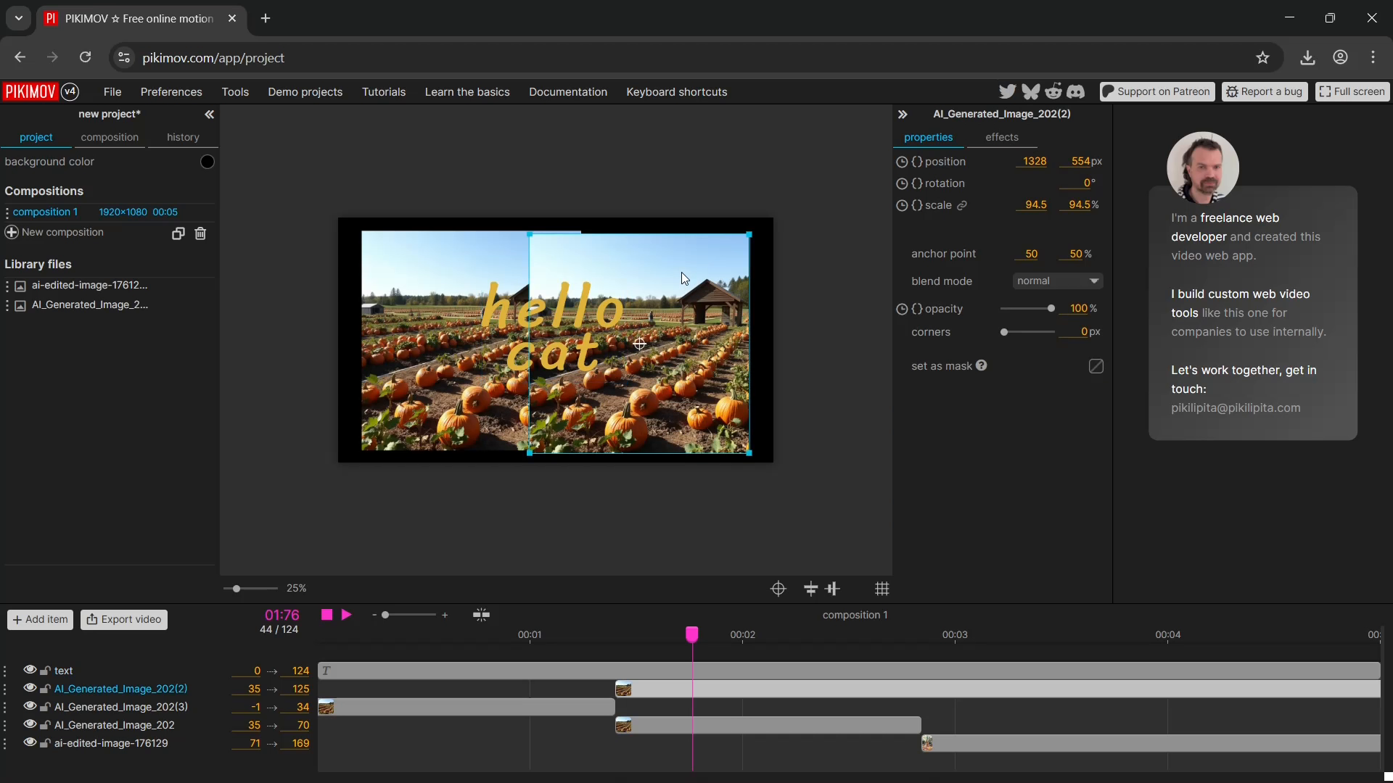
left_click(1012, 141)
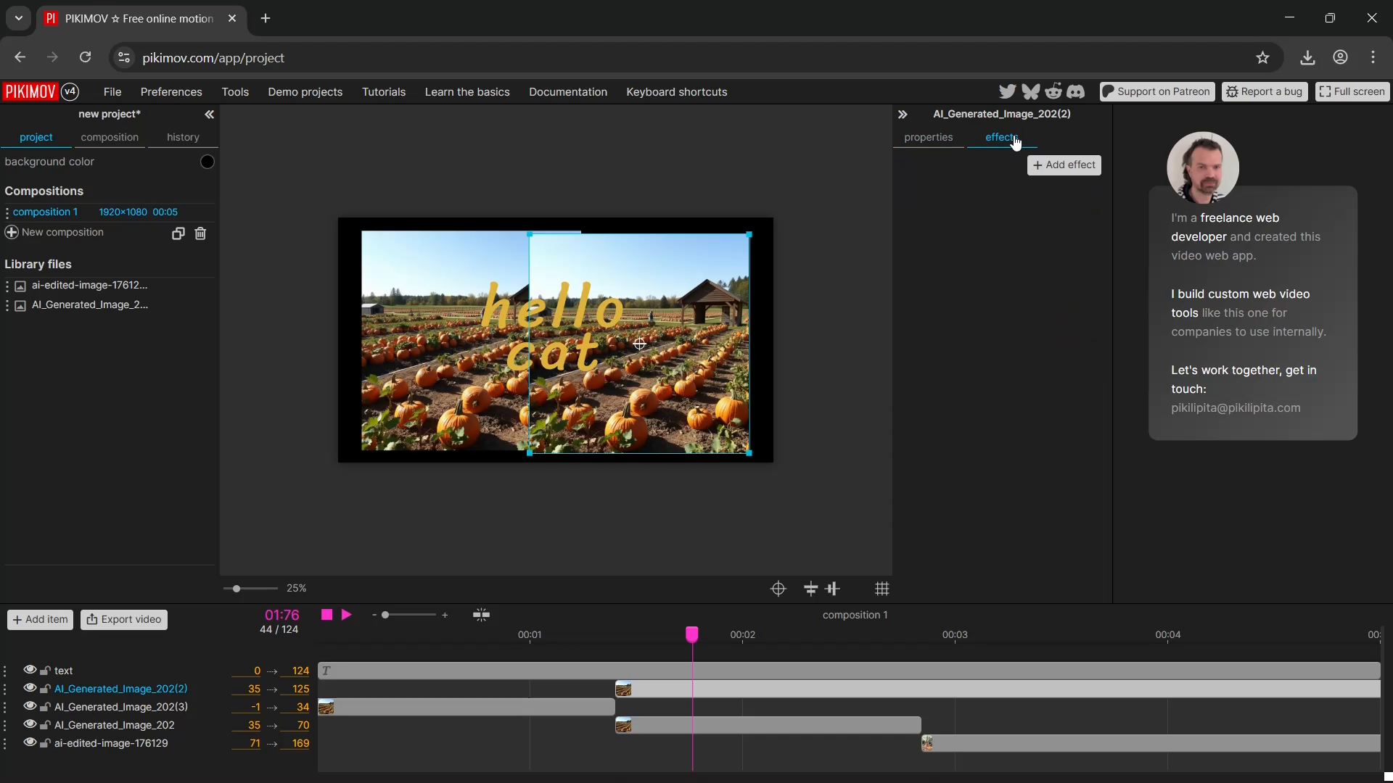
left_click(1062, 168)
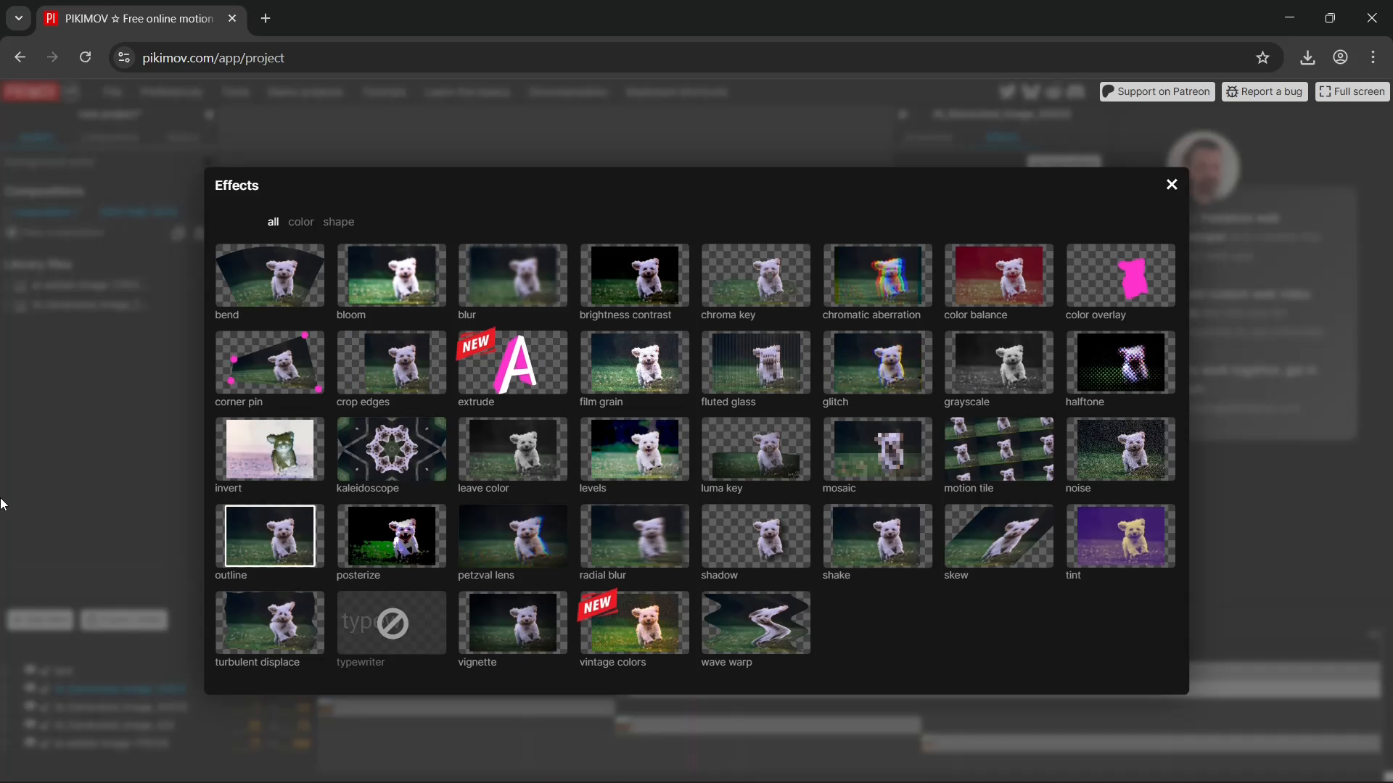
left_click(792, 616)
mouse_move(666, 394)
left_mouse_down()
mouse_move(680, 397)
mouse_move(648, 392)
mouse_move(686, 399)
left_mouse_up()
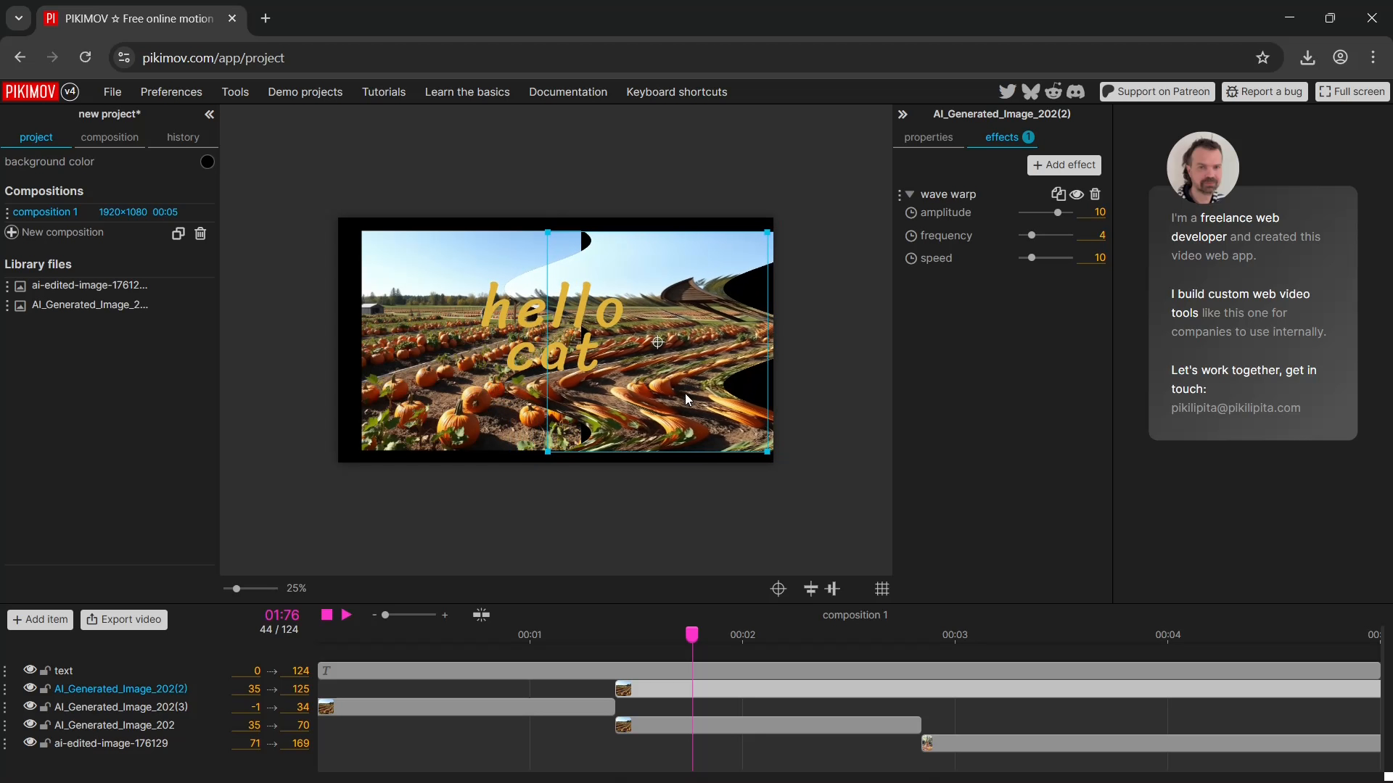
Set the wave warp's amplitude to 4, frequency to 2 and speed to 39, and preview the animation.
mouse_move(1047, 217)
left_mouse_down()
mouse_move(1034, 237)
mouse_move(1059, 243)
mouse_move(1028, 241)
mouse_move(1066, 243)
mouse_move(1027, 242)
mouse_move(1068, 261)
mouse_move(1042, 261)
mouse_move(1075, 263)
mouse_move(1060, 264)
left_mouse_up()
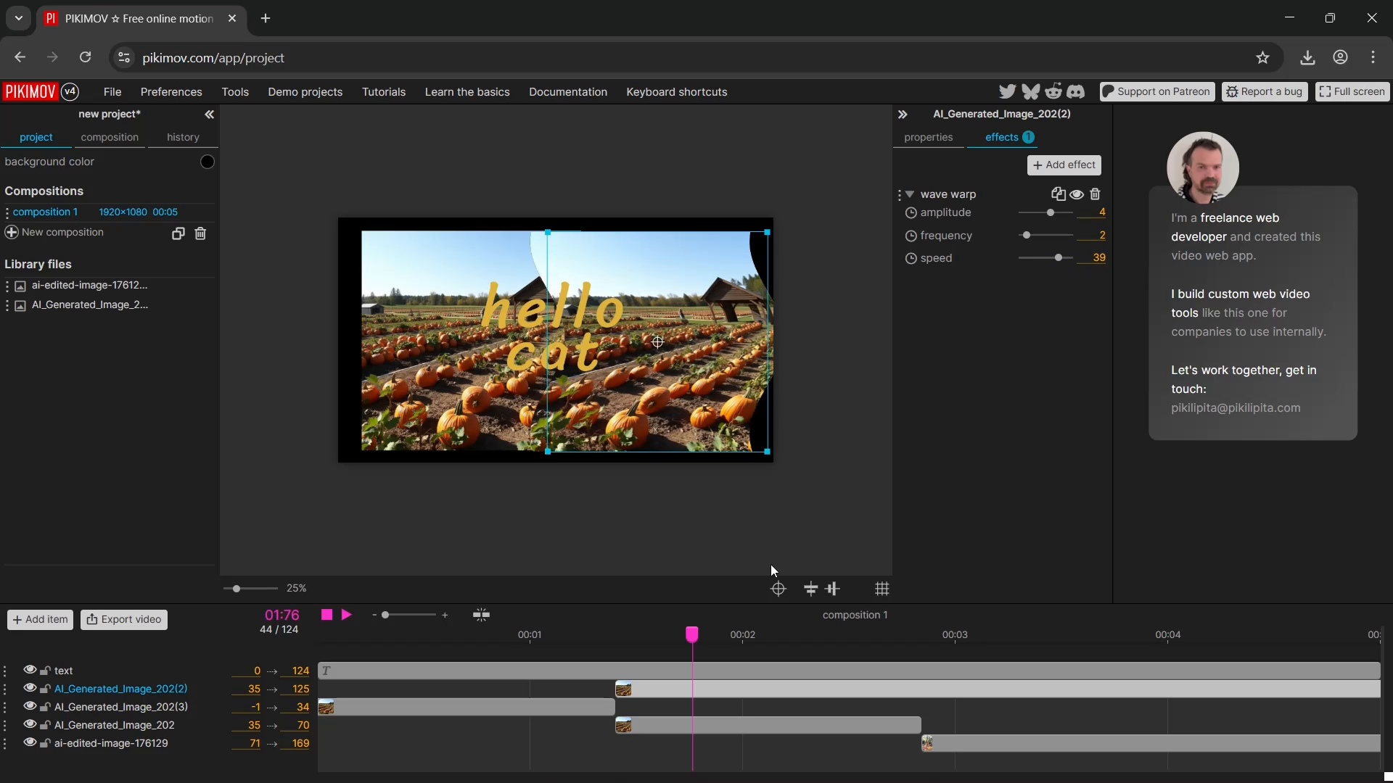
left_click_drag(693, 633, 581, 632)
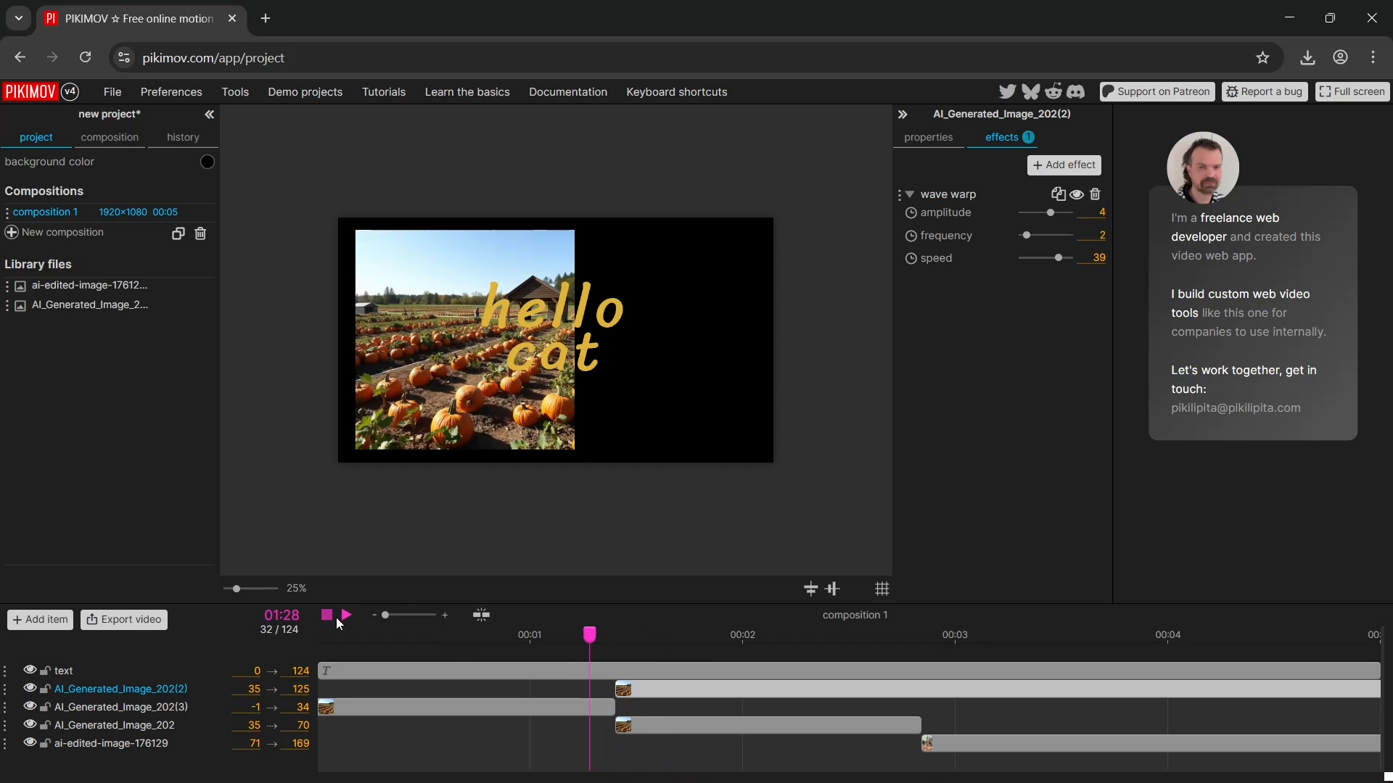
left_click(346, 616)
key("space")
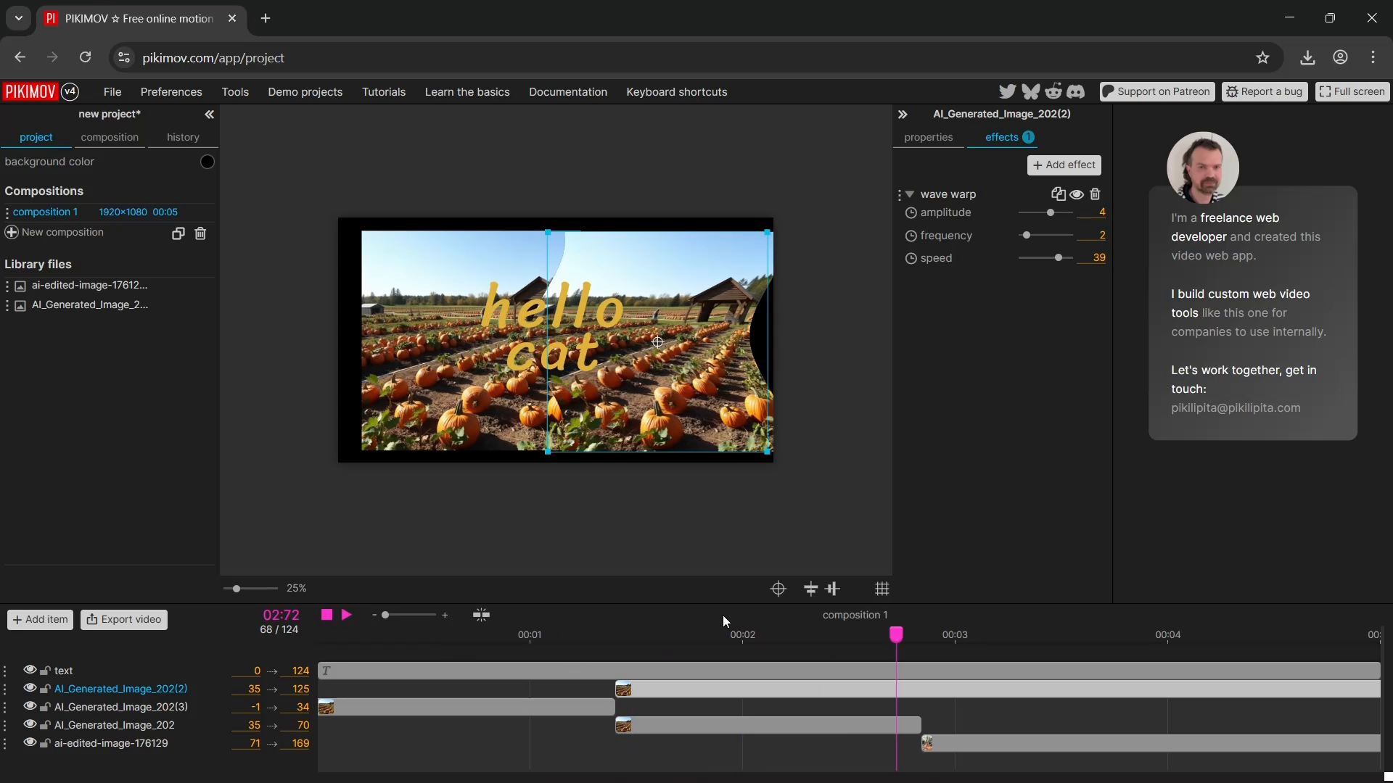
Set the wave warp's speed to 3, preview the animation and set the frequency to 1.
left_click_drag(1059, 258, 1025, 259)
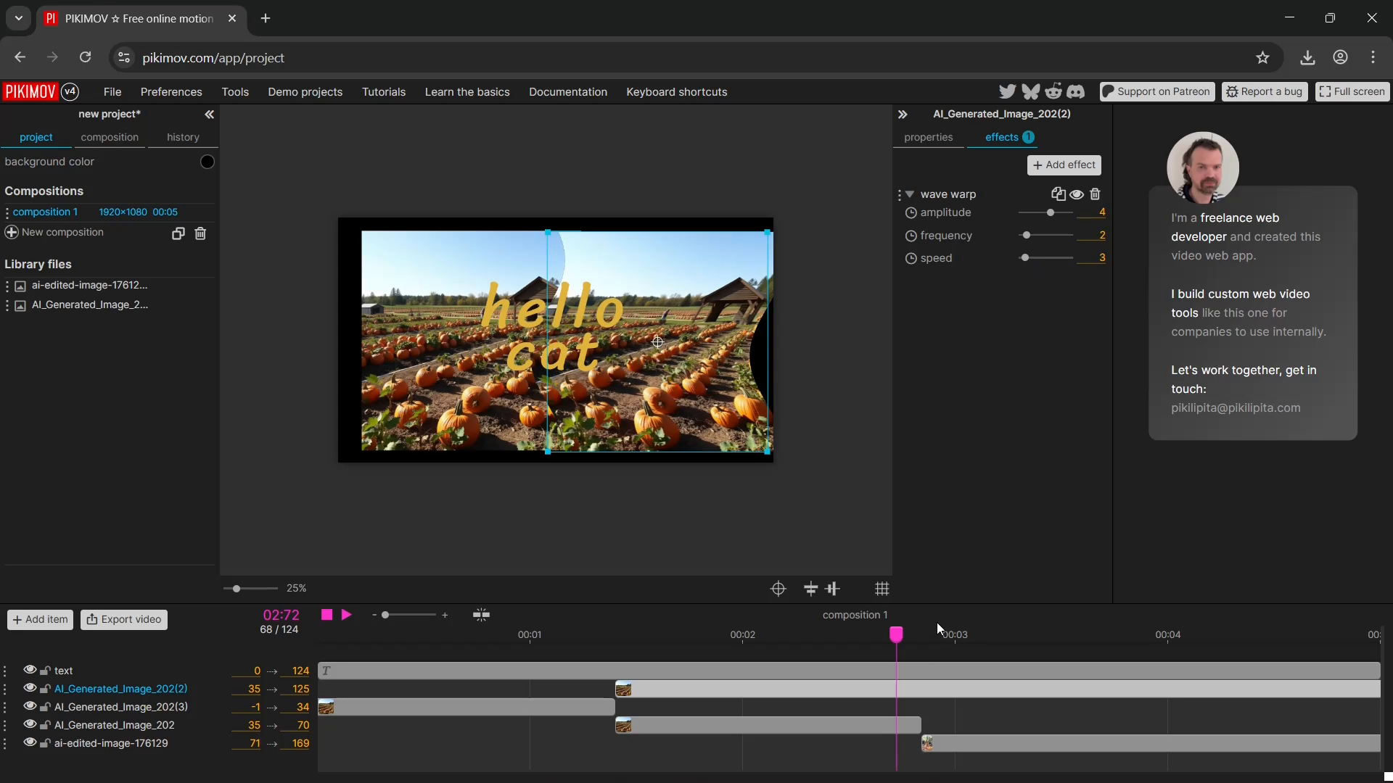
left_click_drag(900, 631, 621, 634)
left_click(347, 615)
left_click(349, 619)
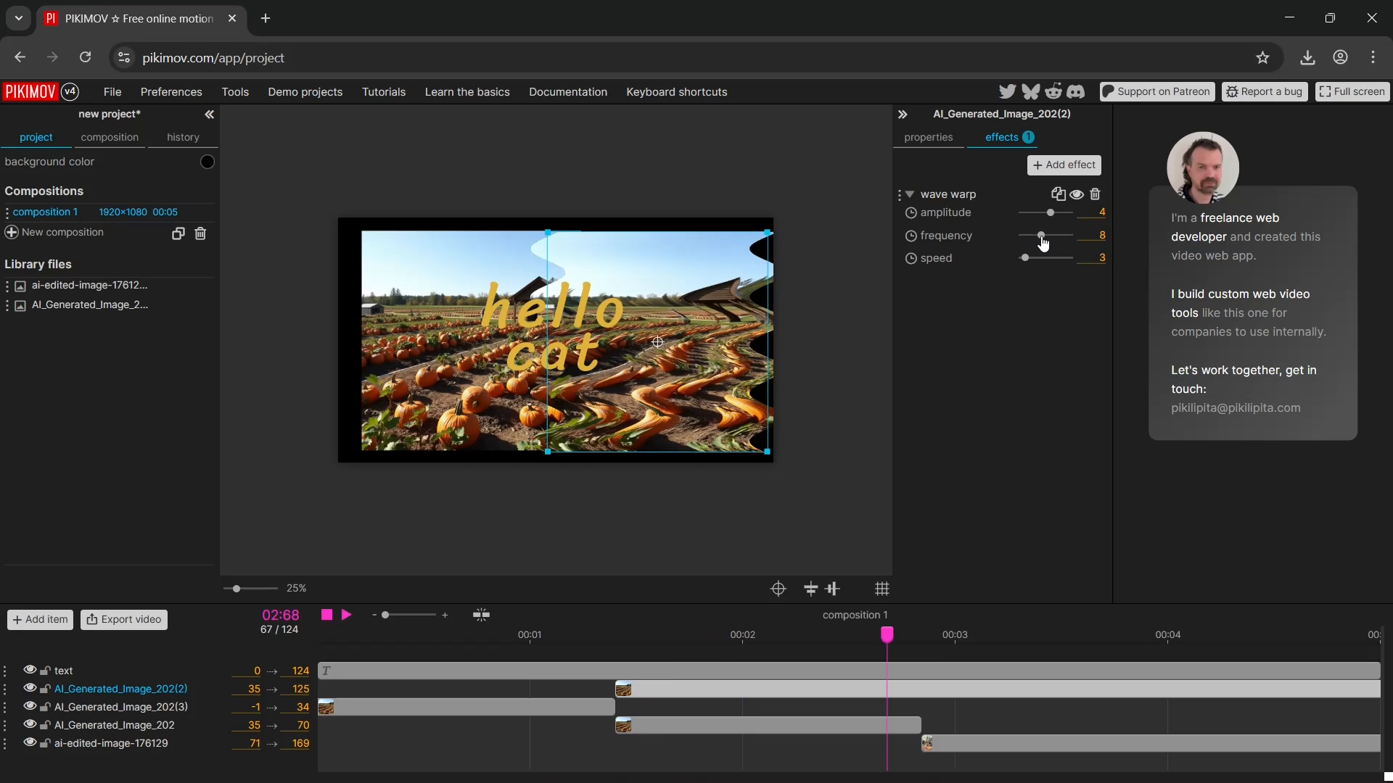
left_click_drag(1030, 237, 1023, 237)
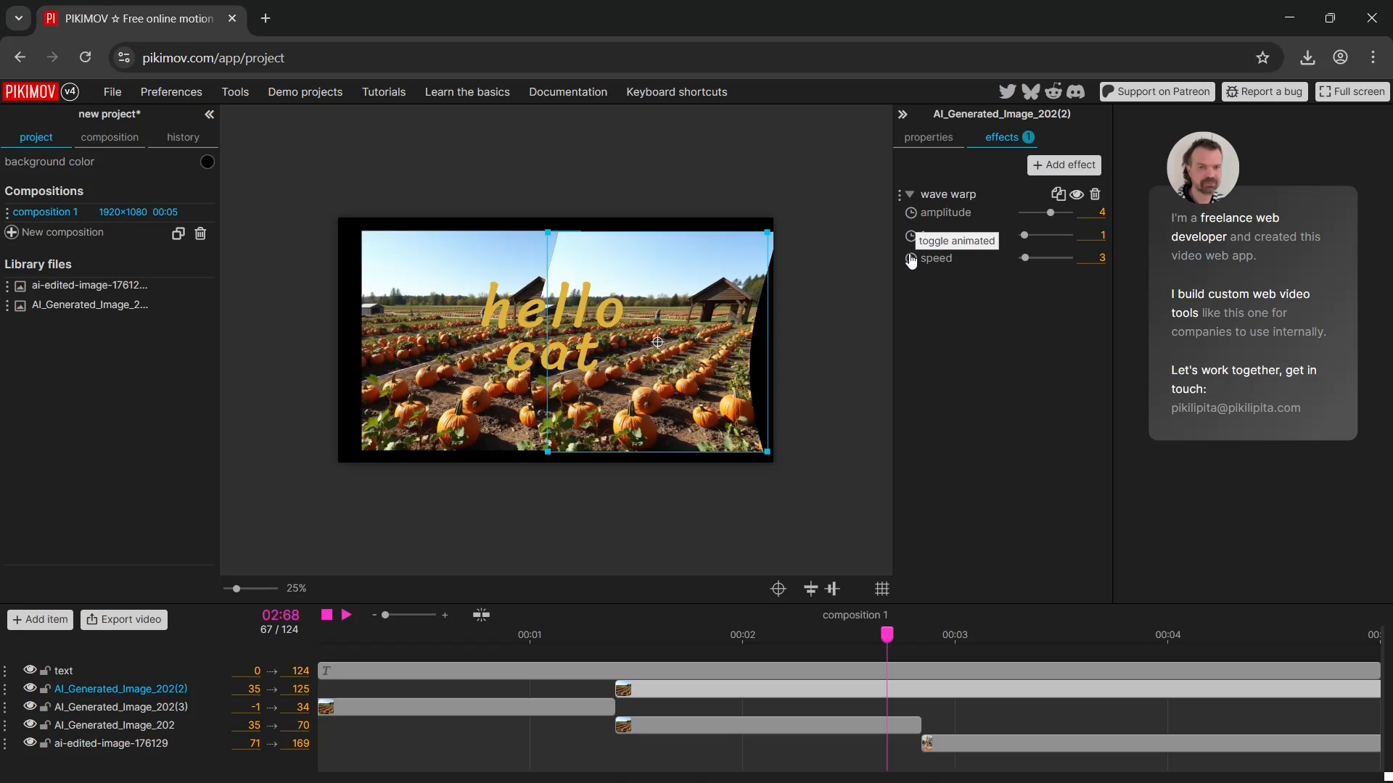
Shift the ai-edited-image-176129 clip to start at frame 5, and move the playhead to frame 12.
mouse_move(895, 634)
left_mouse_down()
mouse_move(620, 635)
mouse_move(904, 635)
left_mouse_up()
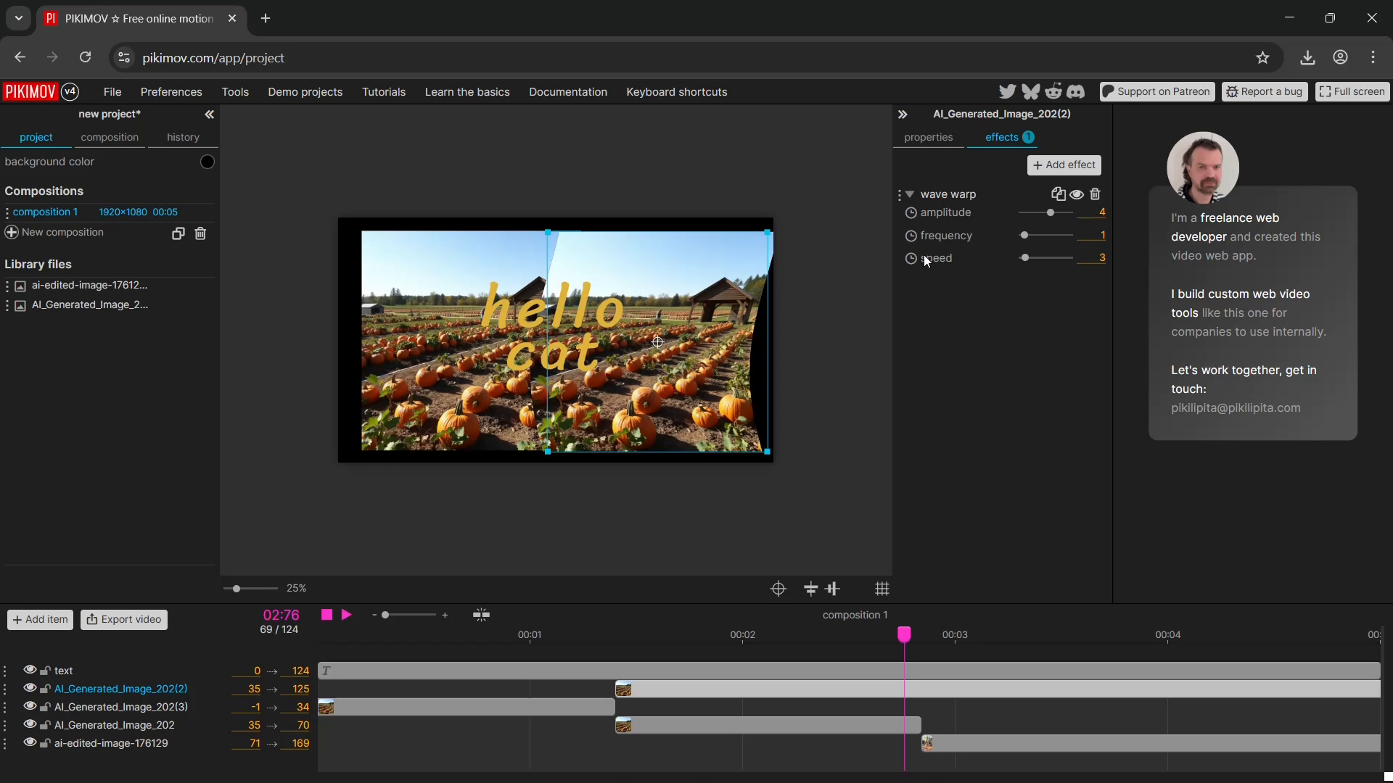
left_click_drag(905, 635, 423, 744)
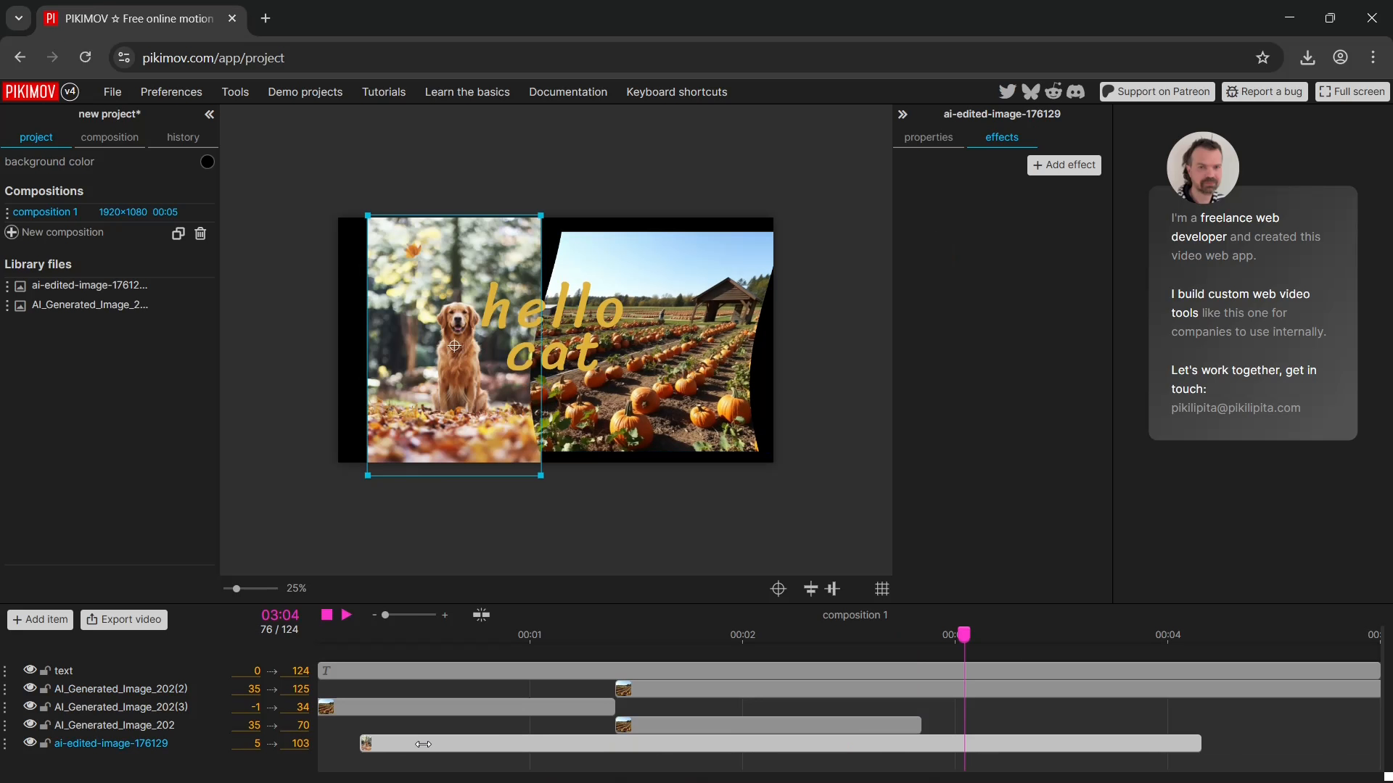
left_click_drag(964, 635, 420, 637)
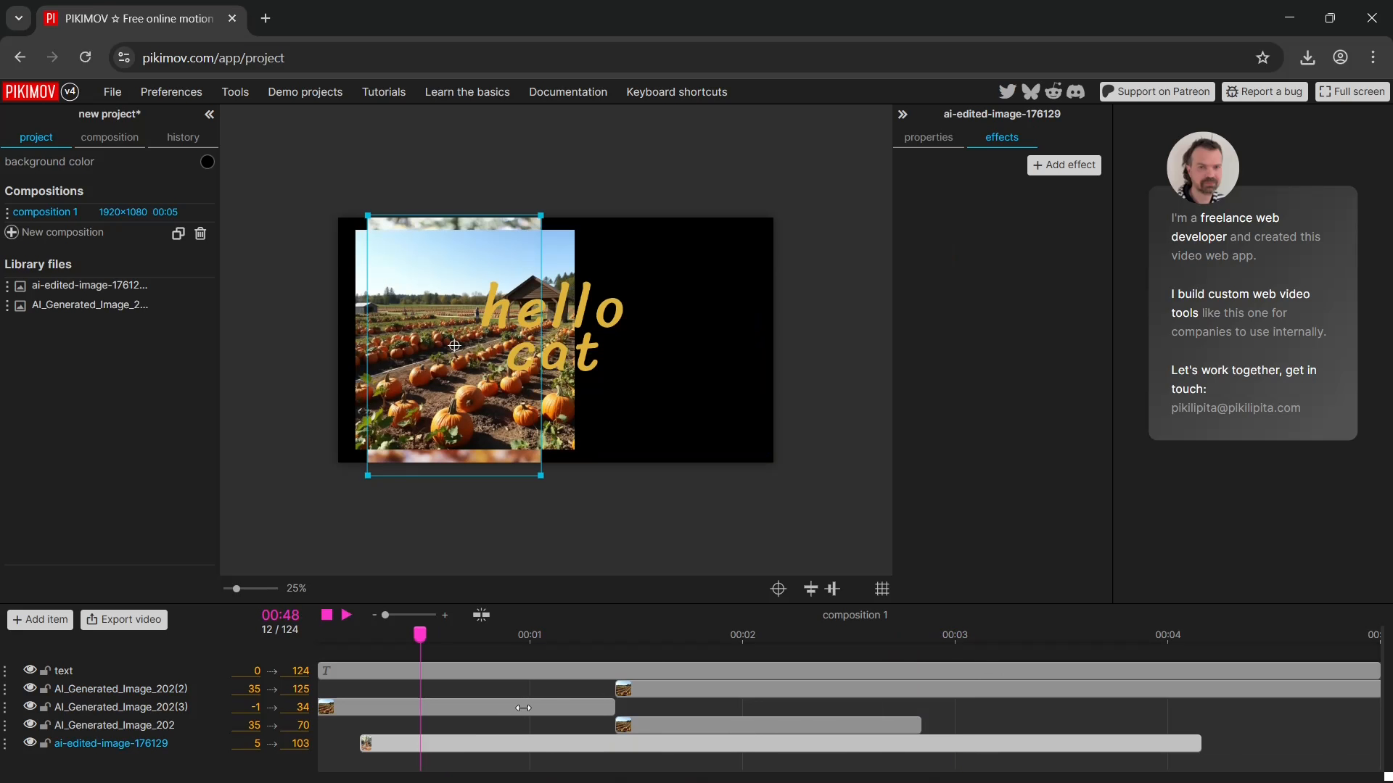
Remove the AI_Generated_Image_202(3) clip from the timeline.
left_click(541, 703)
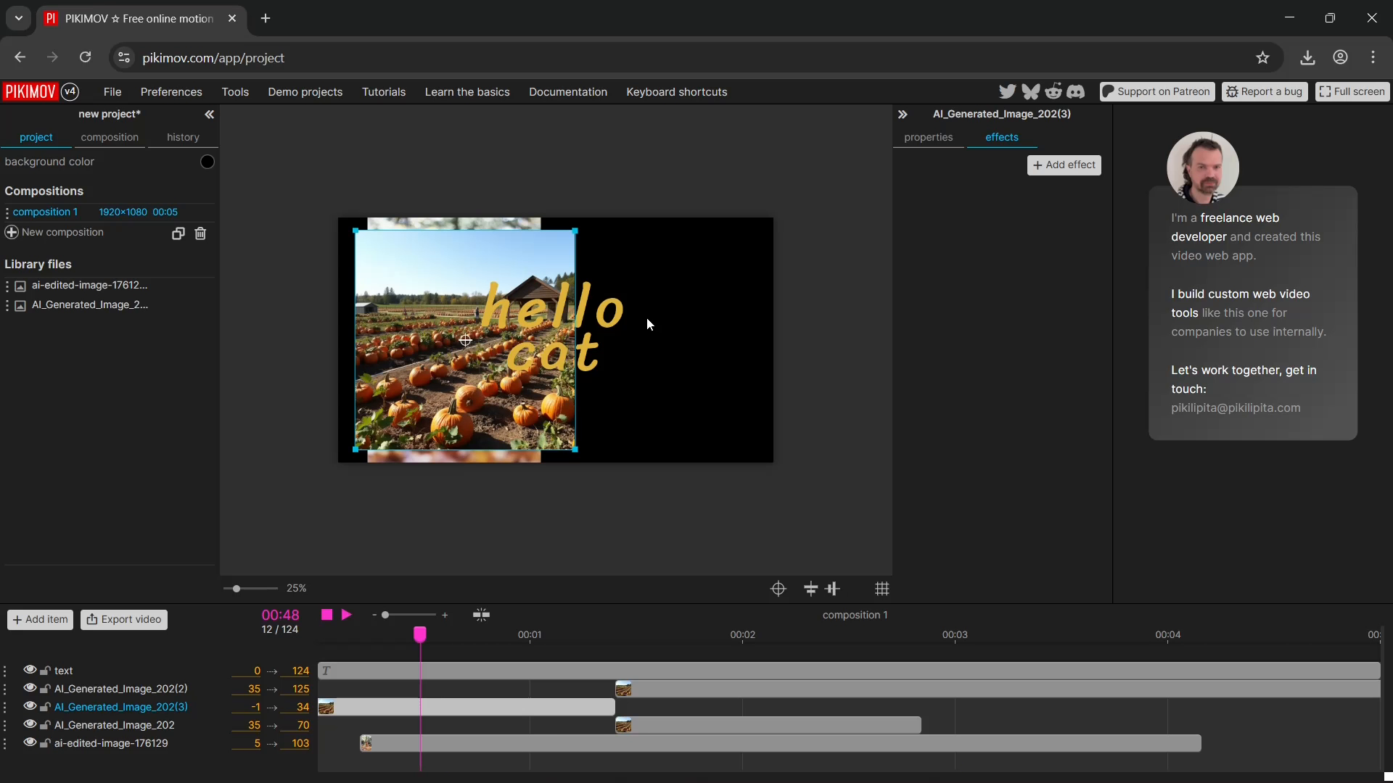
right_click(505, 707)
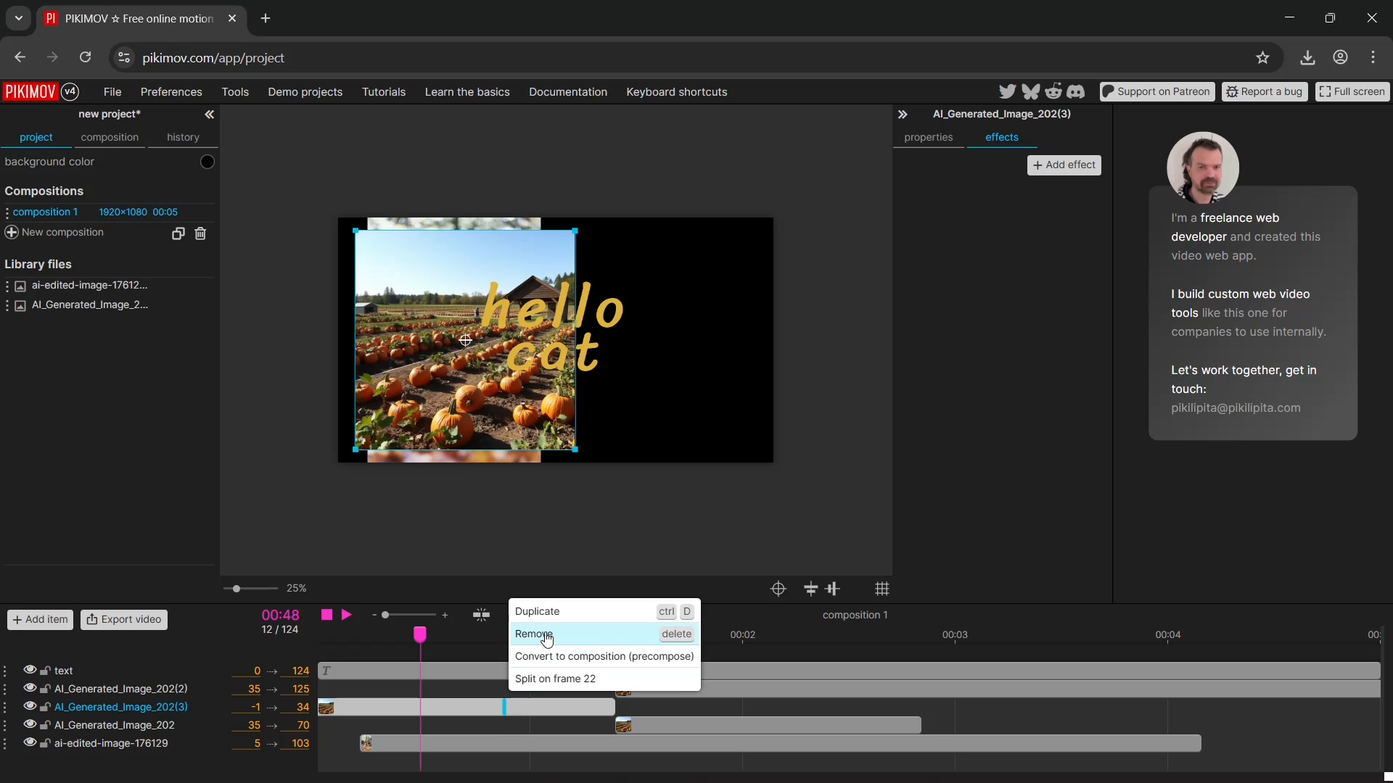
left_click(547, 635)
Move the playhead to frame 50 and duplicate the AI_Generated_Image_202 clip.
left_click_drag(420, 636, 744, 667)
left_click(711, 709)
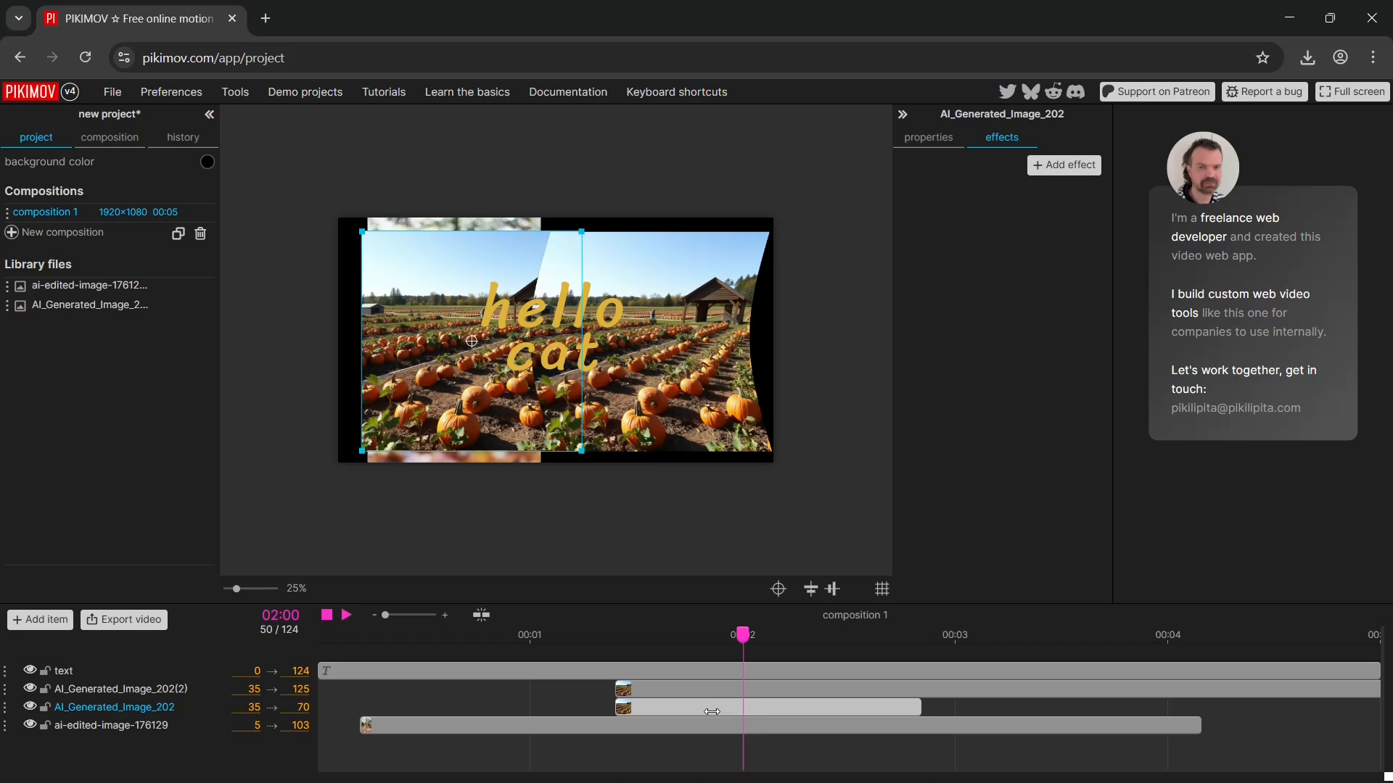
right_click(711, 710)
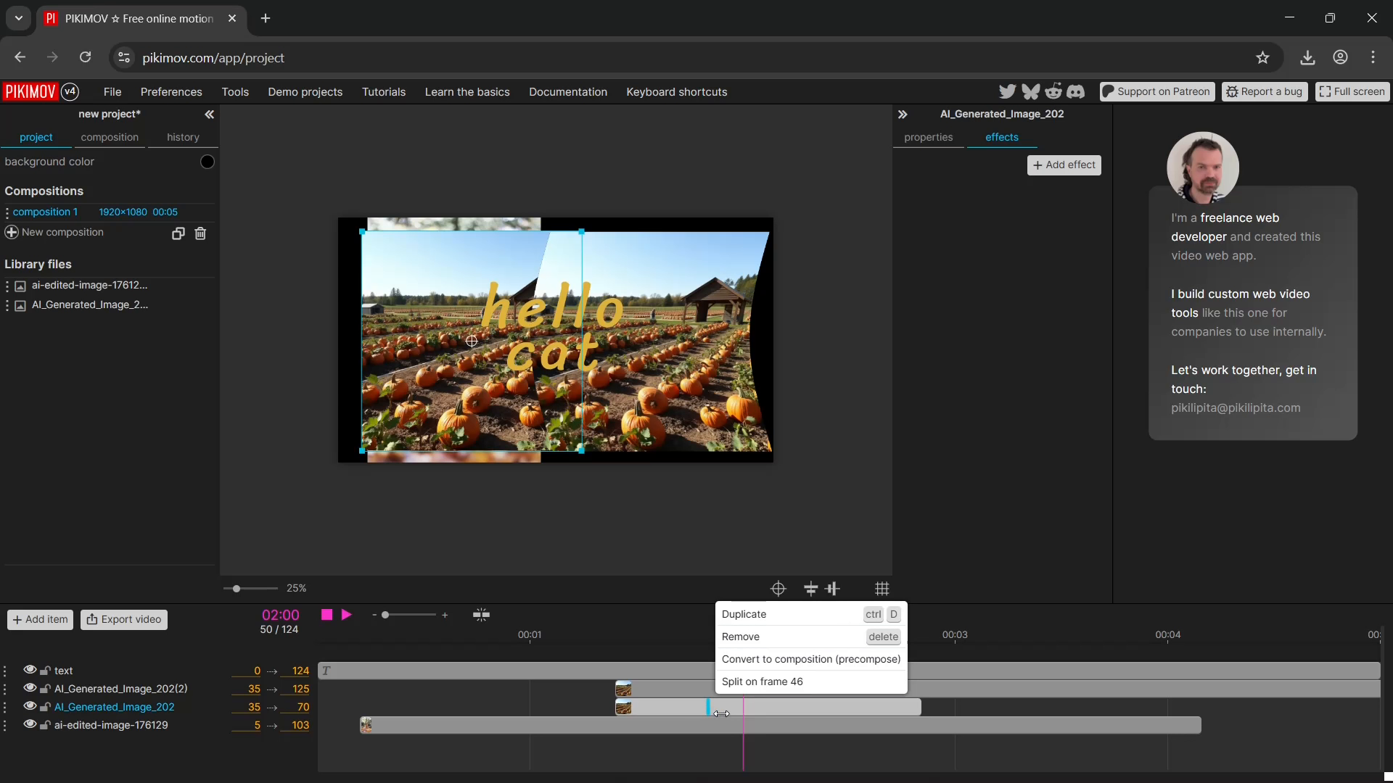
left_click(736, 613)
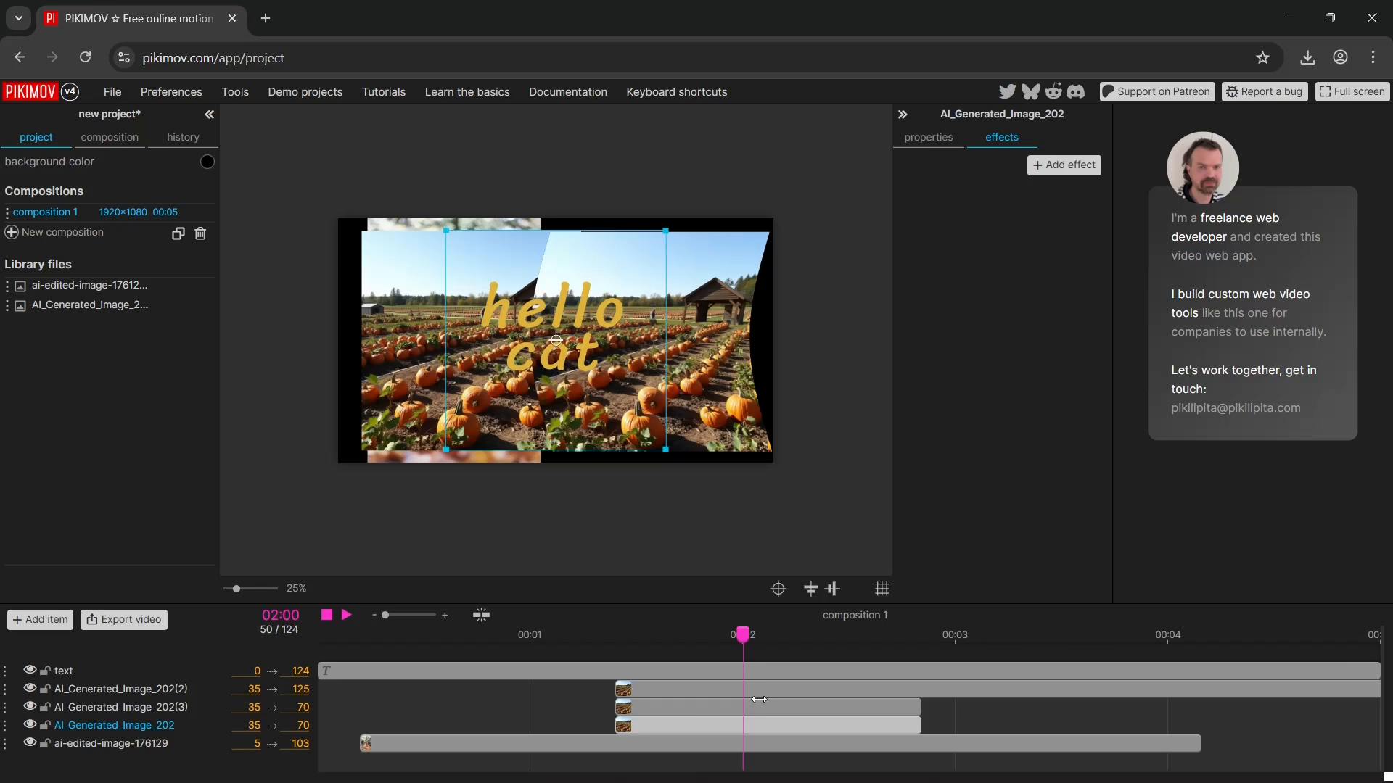
Remove both the AI_Generated_Image_202 clip and the AI_Generated_Image_202(3) clip from the timeline.
right_click(679, 721)
left_click(731, 651)
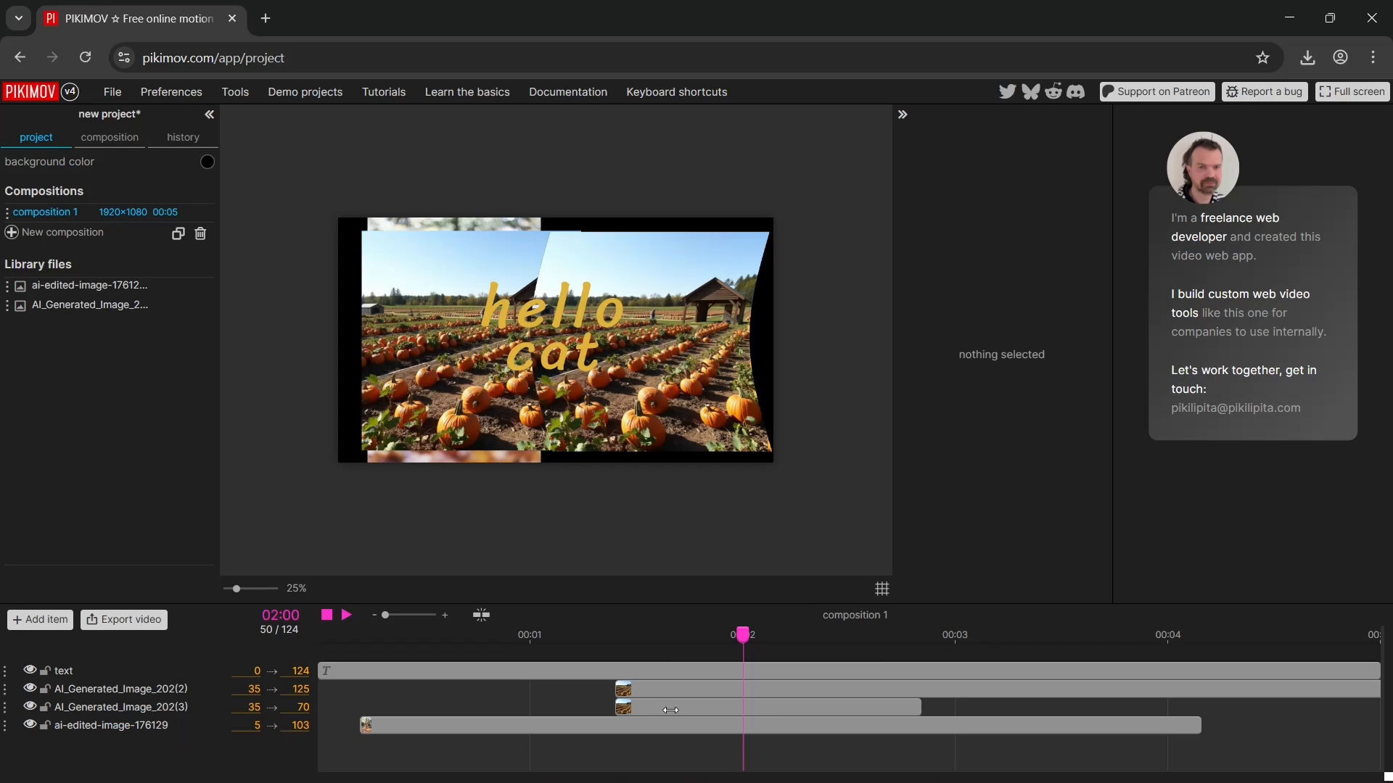
right_click(671, 710)
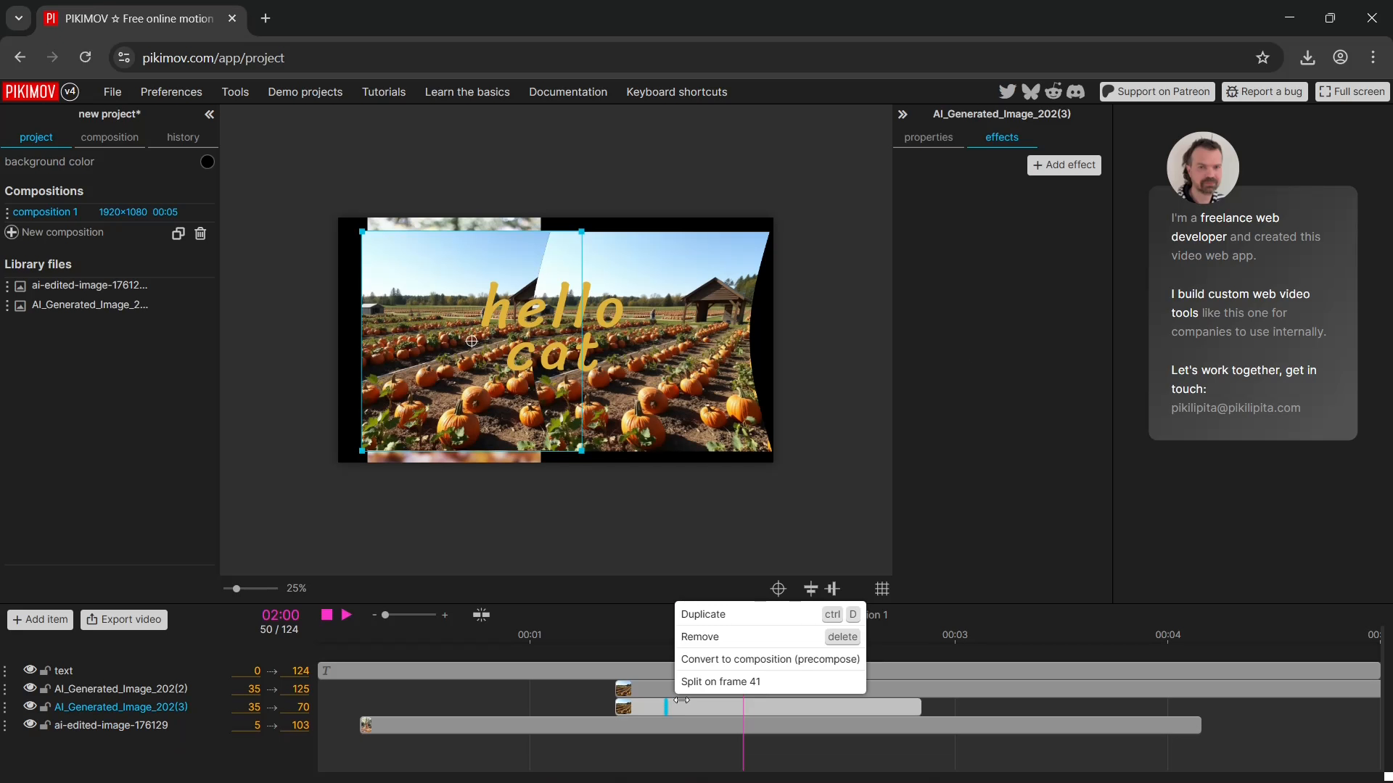
left_click(728, 638)
Return the playhead to frame 0 and preview the animation.
left_click_drag(740, 635, 320, 637)
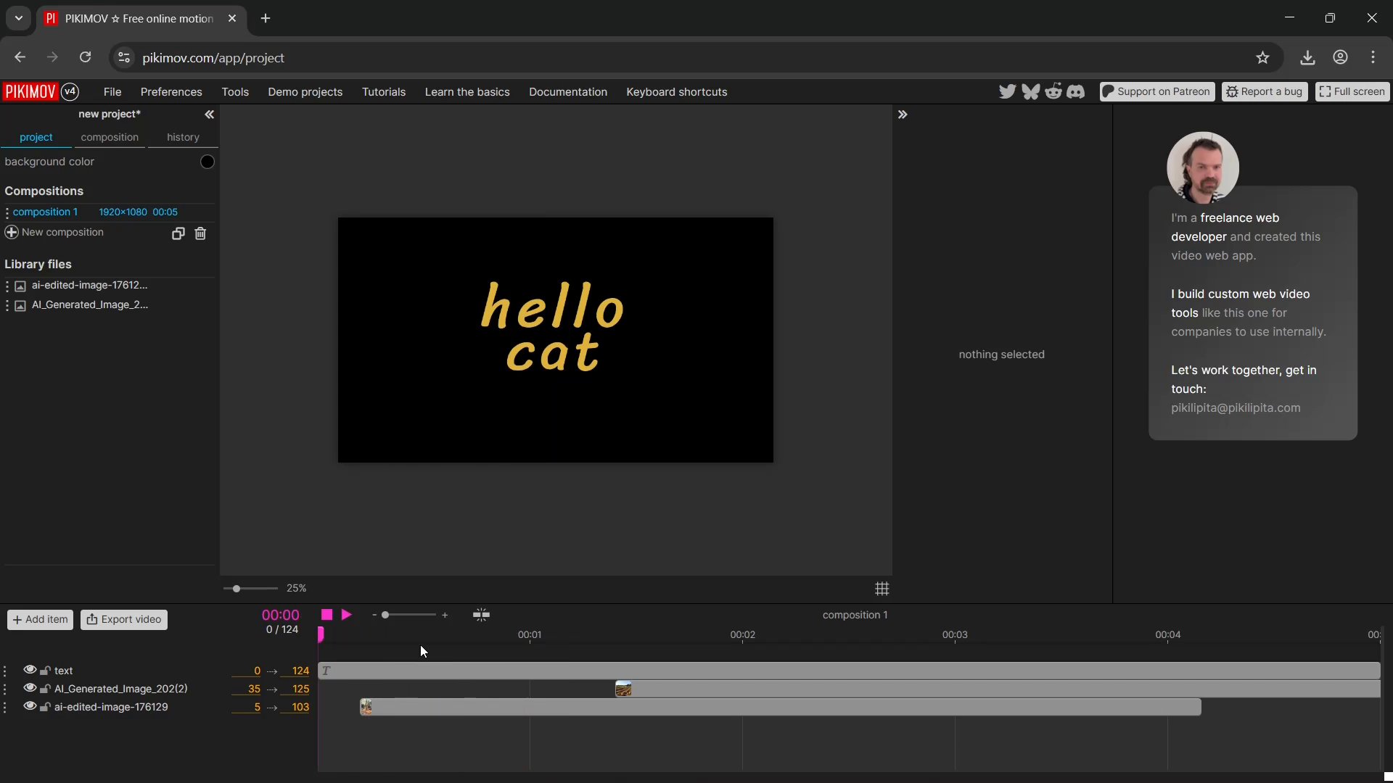
left_click(345, 617)
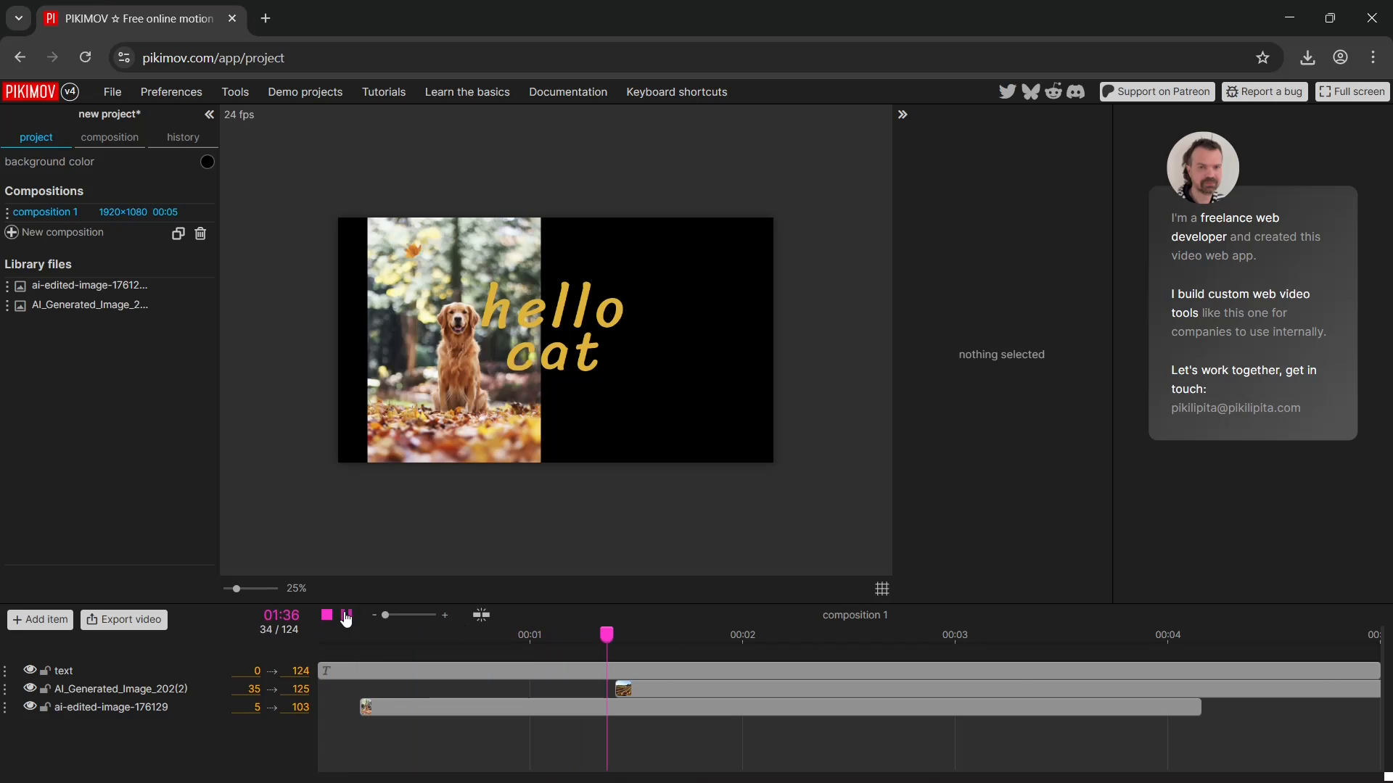
left_click(347, 618)
Shift AI_Generated_Image_202(2) to start at frame 6 and ai-edited-image-176129 to start at frame 0, and preview from the beginning.
left_click_drag(698, 690, 407, 709)
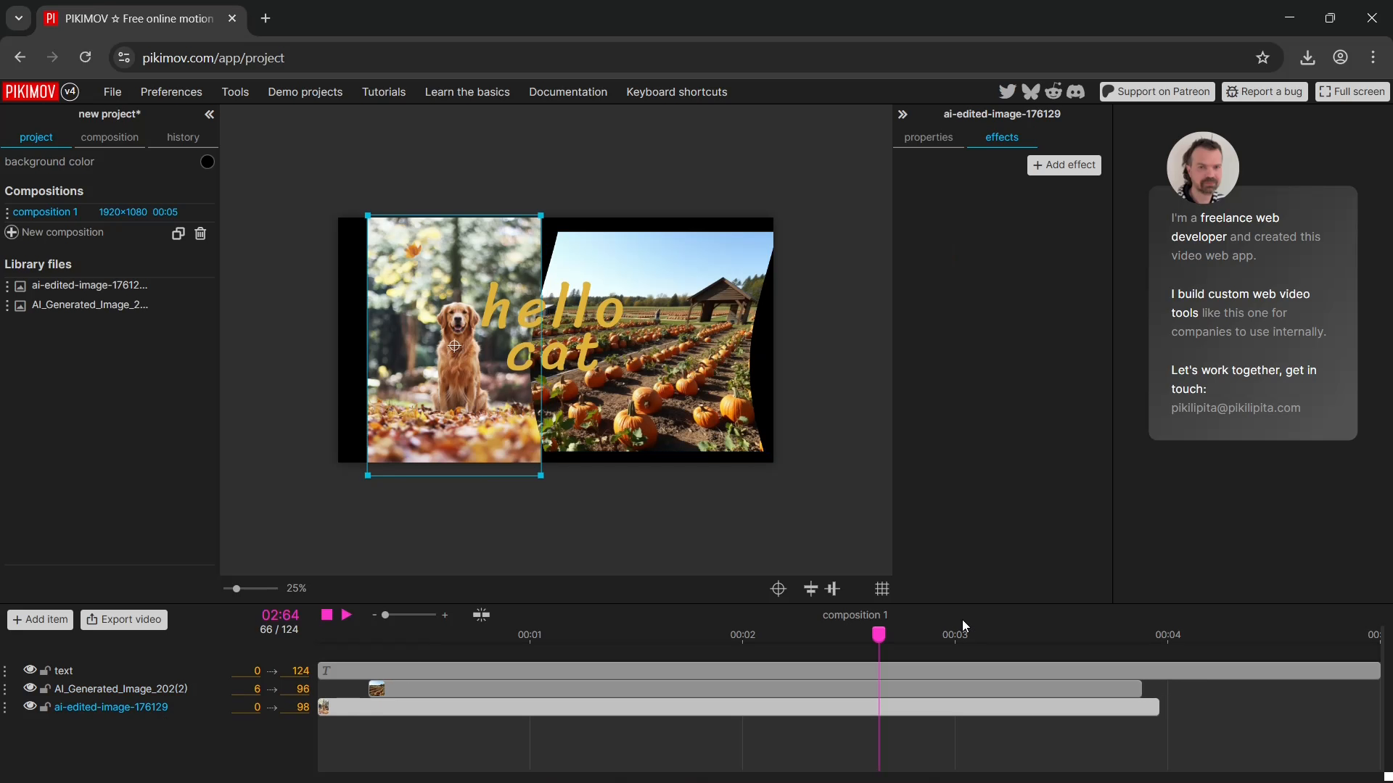
left_click_drag(880, 637, 320, 637)
left_click(347, 616)
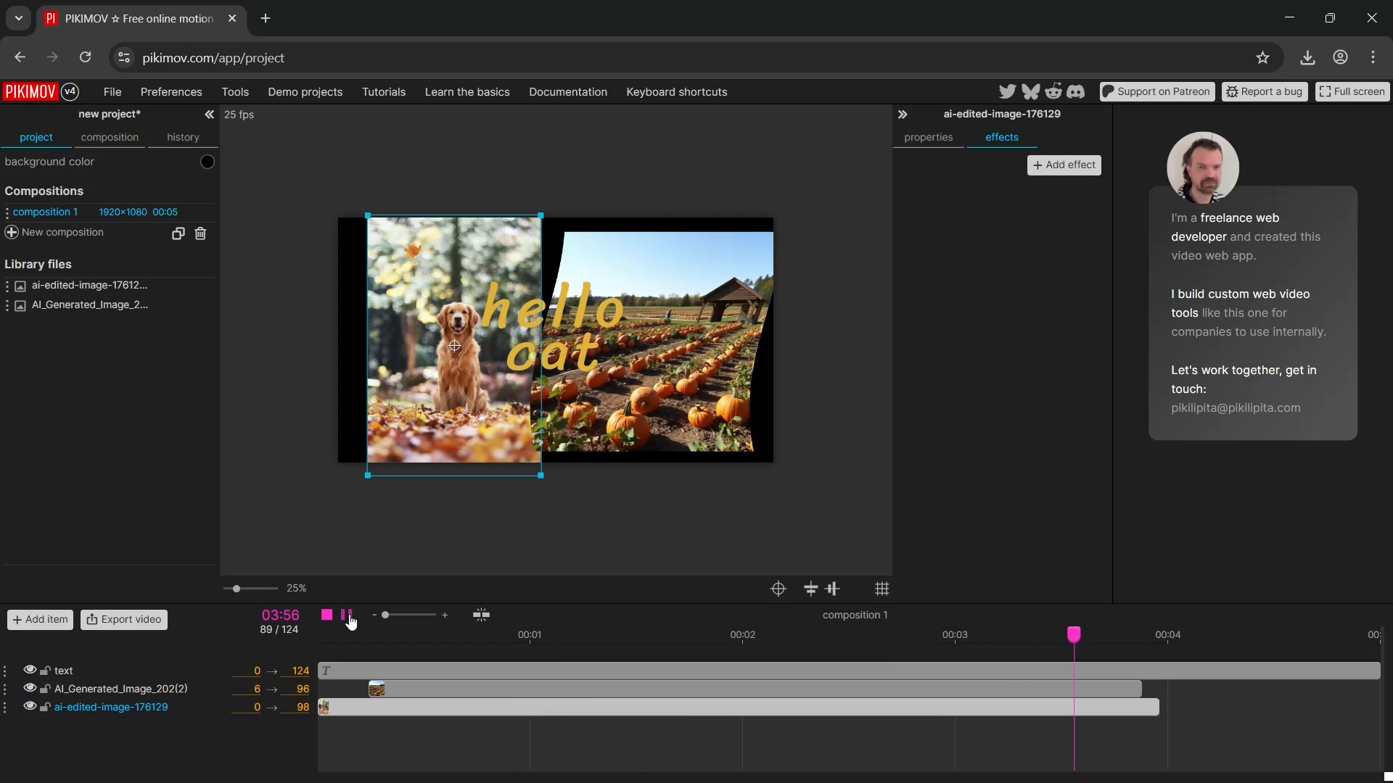
left_click(349, 619)
Move the playhead to frame 45 and add a chroma key effect to the ai-edited-image-176129 clip.
left_click_drag(1167, 640, 698, 671)
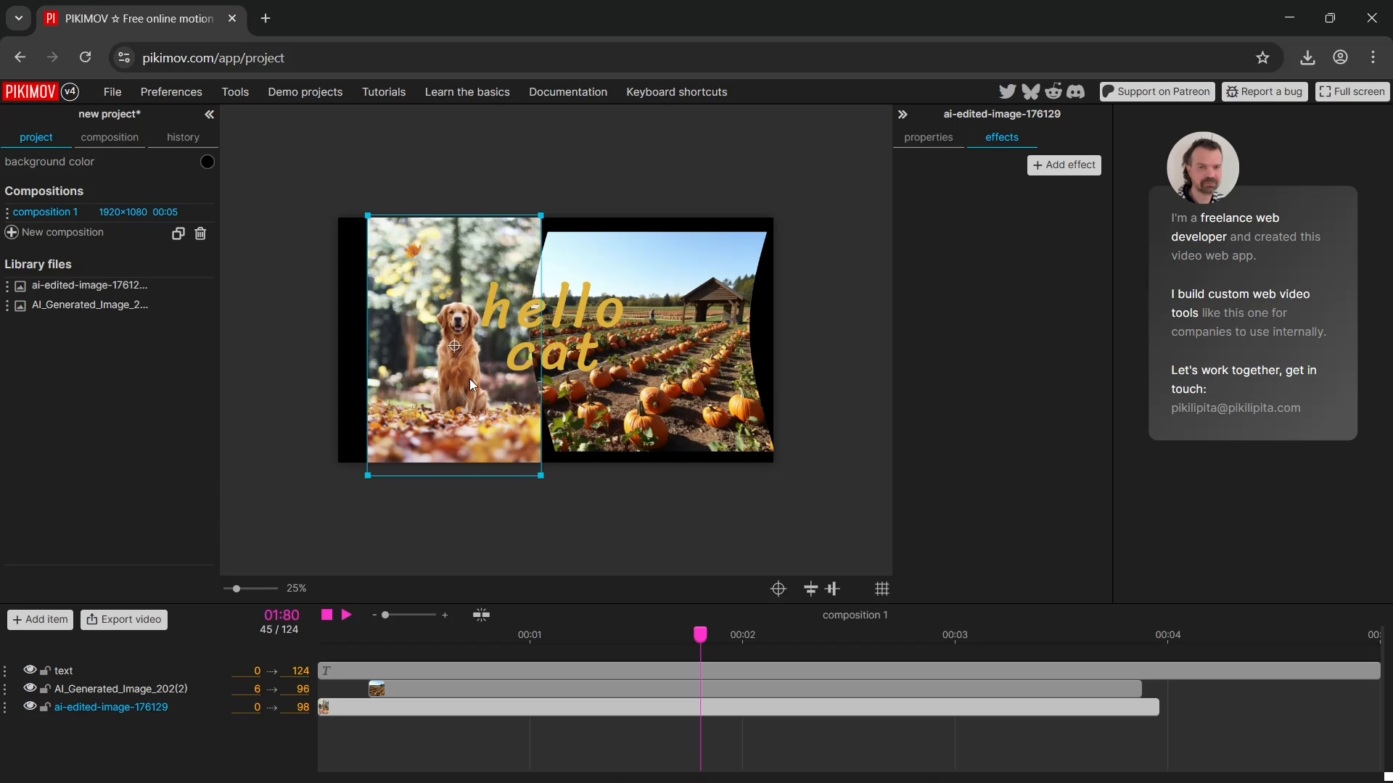
left_click(1053, 167)
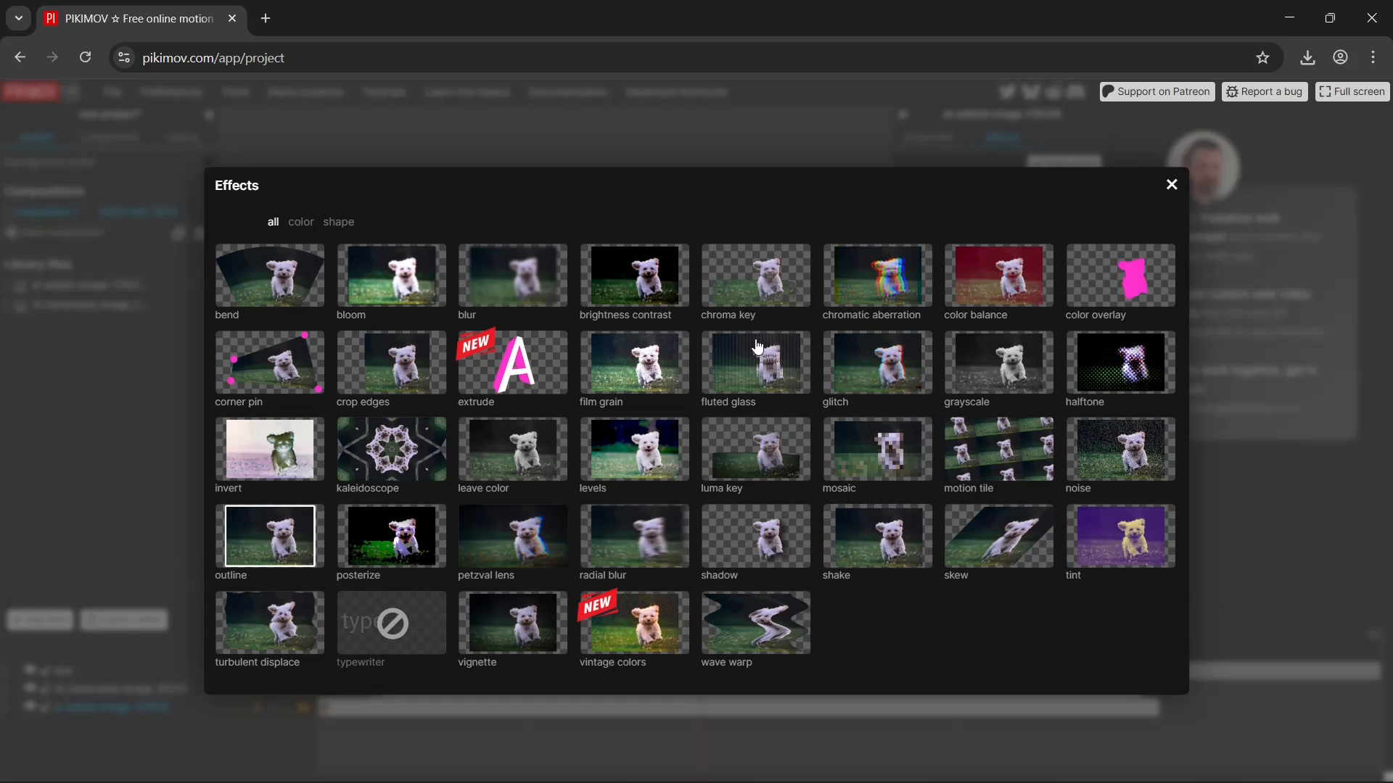
left_click(737, 310)
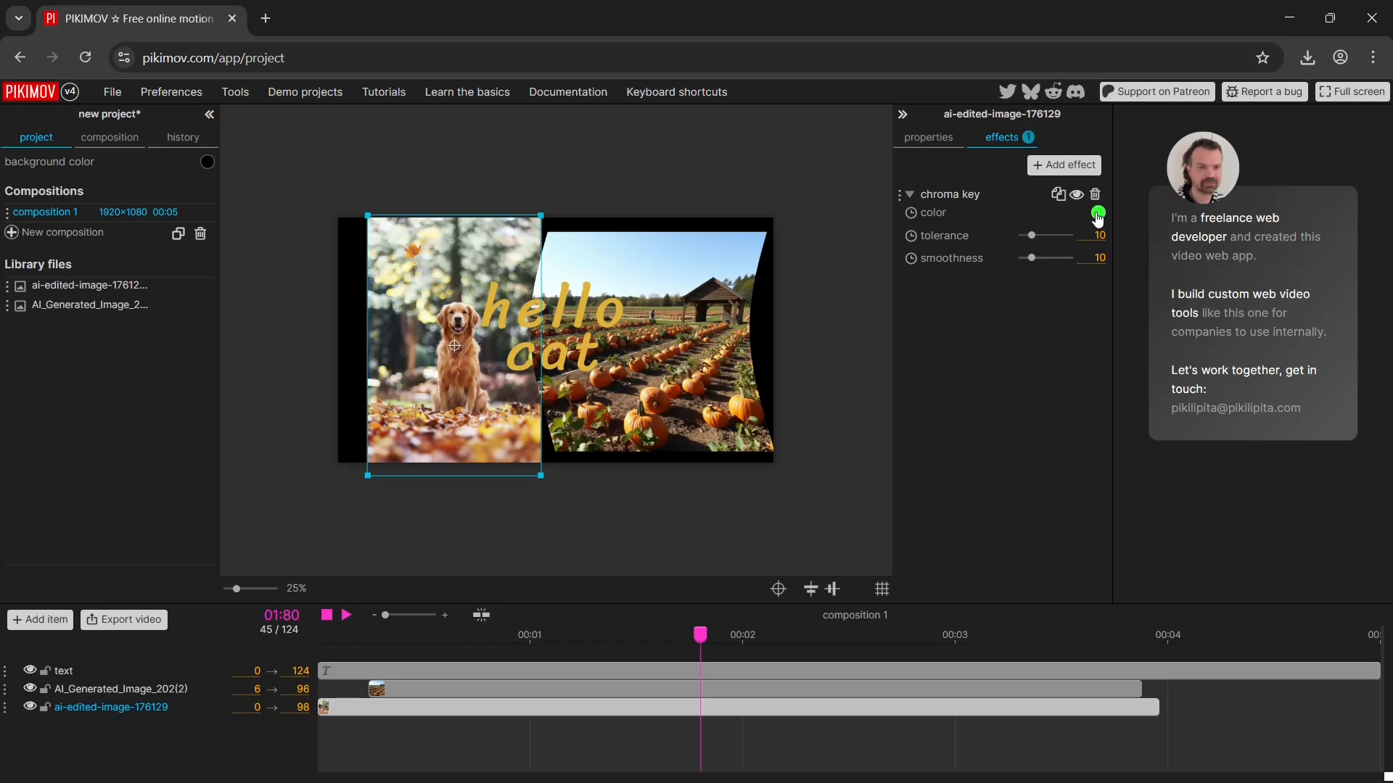
Sample a dark brown from the dog's fur as the chroma key color and set tolerance and smoothness to 0.
left_click(1097, 214)
left_click_drag(1174, 242, 1144, 230)
left_click(1126, 360)
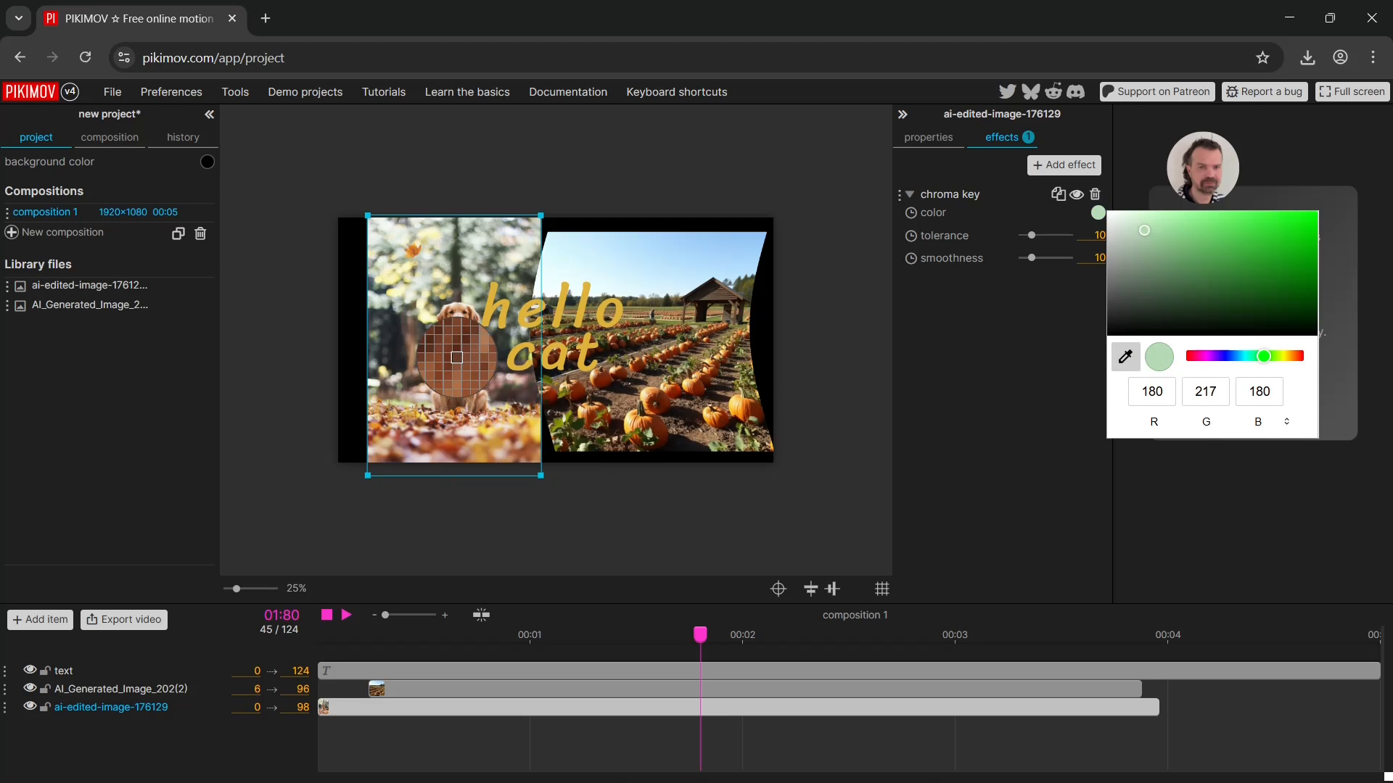
left_click(457, 358)
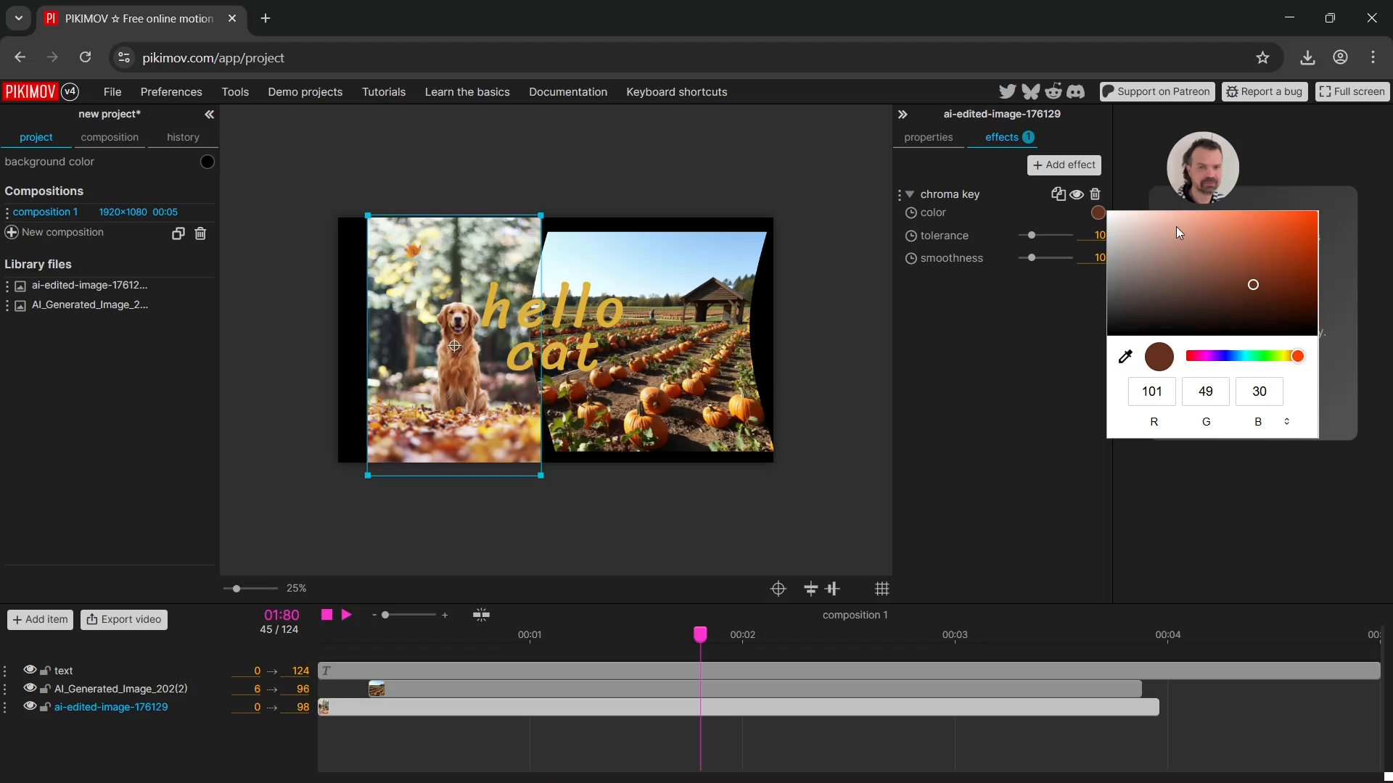
left_click(1058, 336)
left_click_drag(1030, 239, 954, 247)
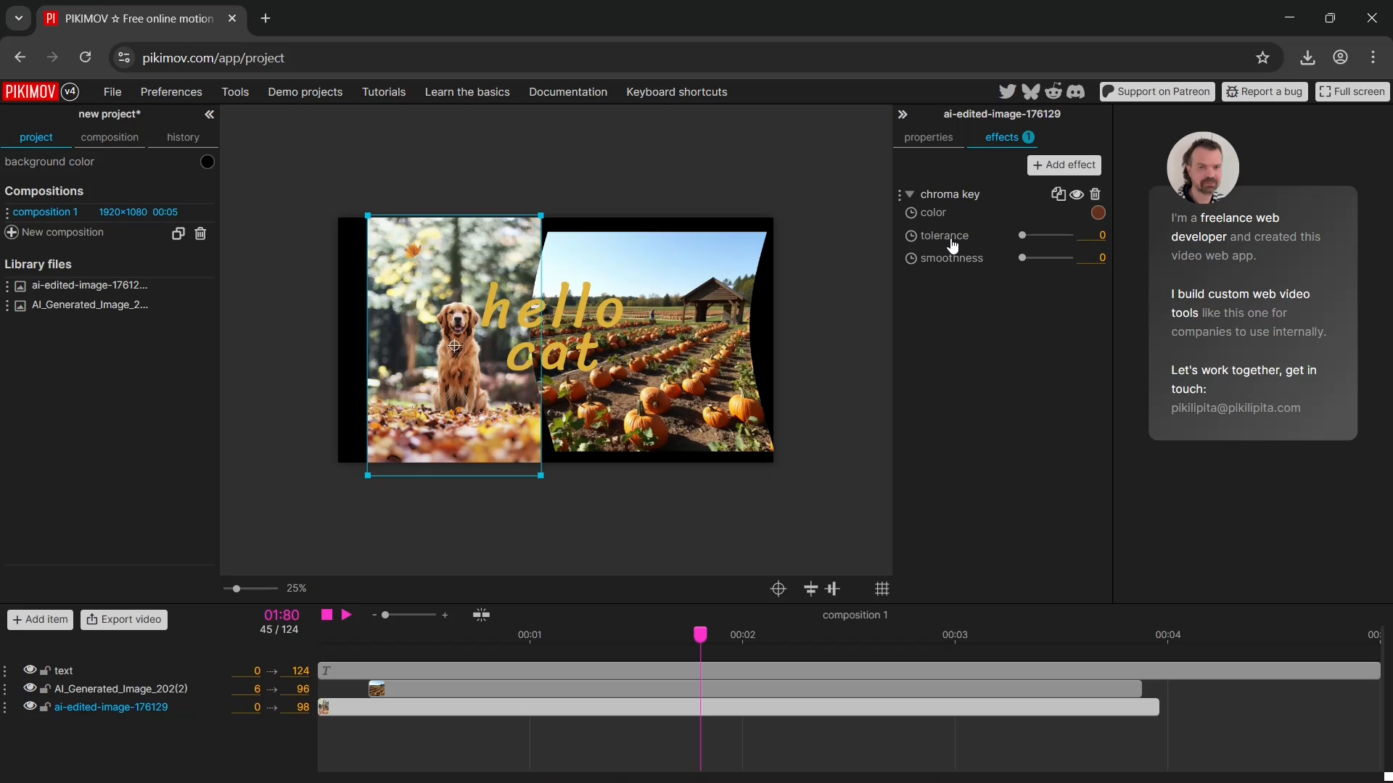
Set the chroma key color to bright green, RGB 0, 255, 17.
left_click(1098, 214)
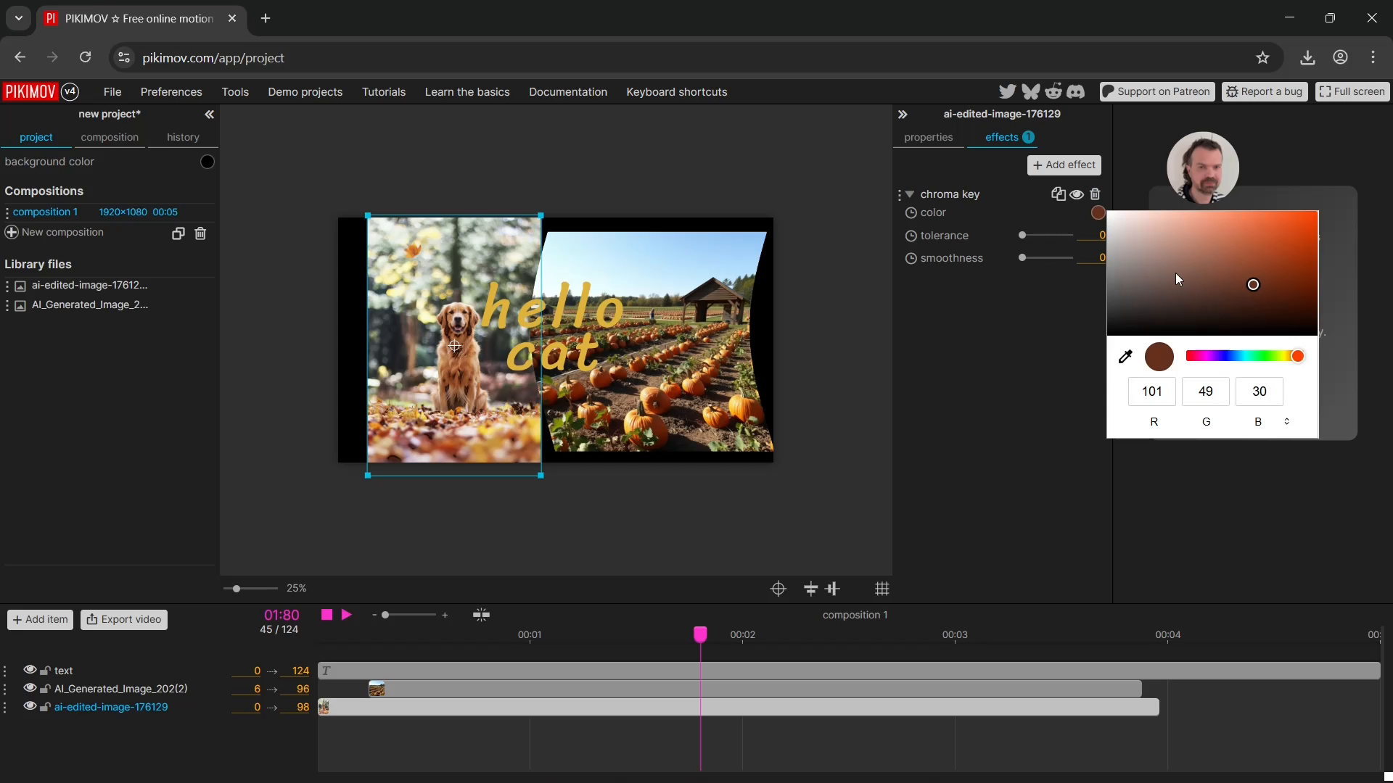
left_click(1269, 366)
left_click_drag(1266, 226, 1387, 190)
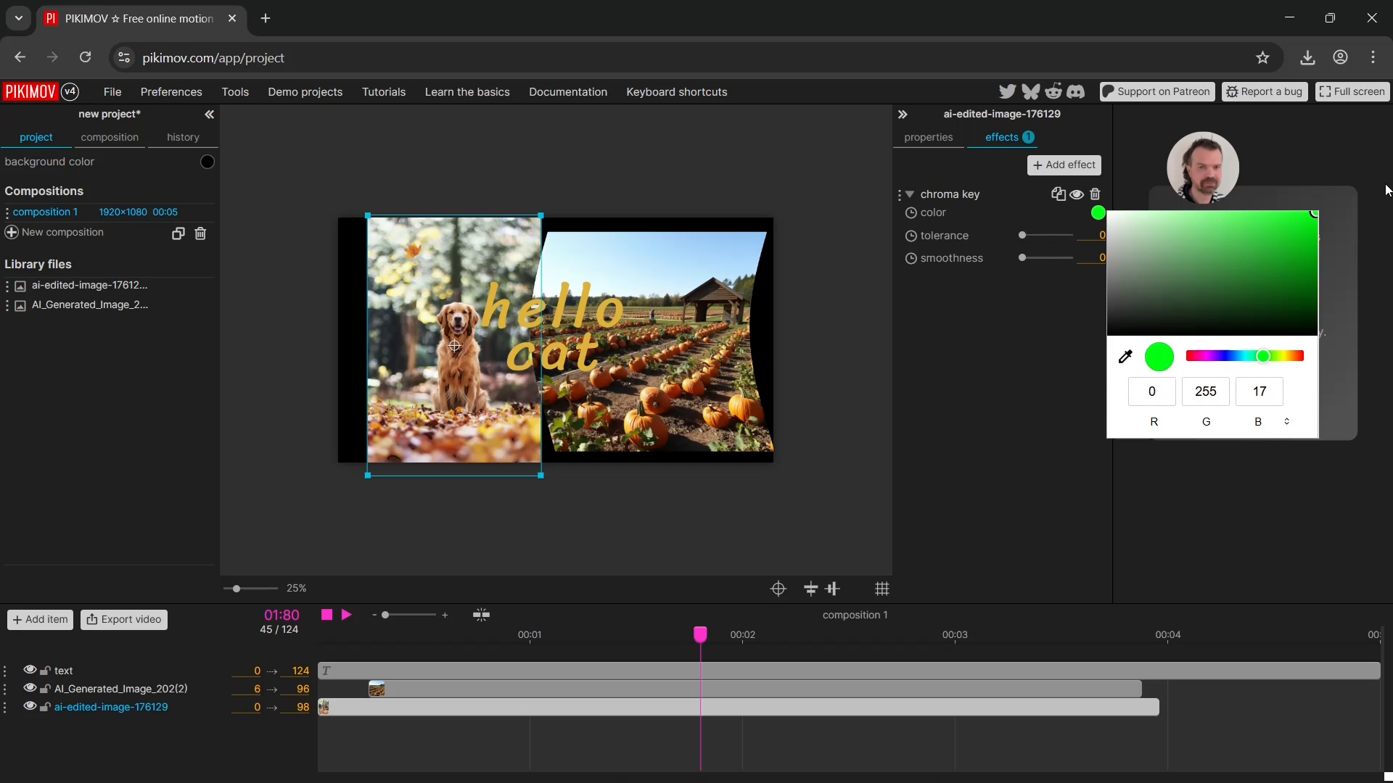
left_click(1060, 354)
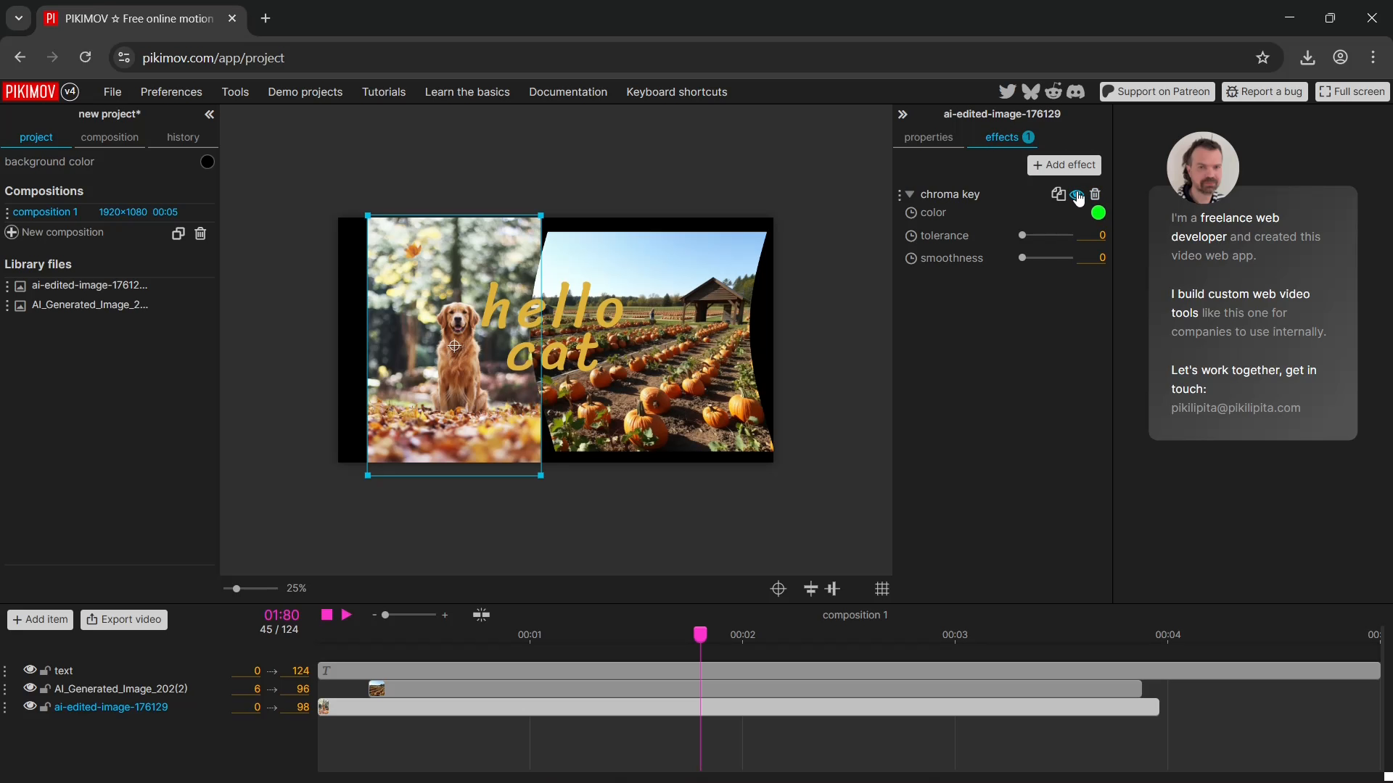
Set the chroma key's tolerance to 38 and smoothness to 36, and sample its color from the dog's fur as RGB 183, 117, 73.
left_click_drag(1023, 236, 1058, 264)
left_click(1098, 212)
mouse_move(1241, 356)
left_mouse_down()
mouse_move(1206, 355)
mouse_move(1234, 353)
left_mouse_up()
left_click(1125, 355)
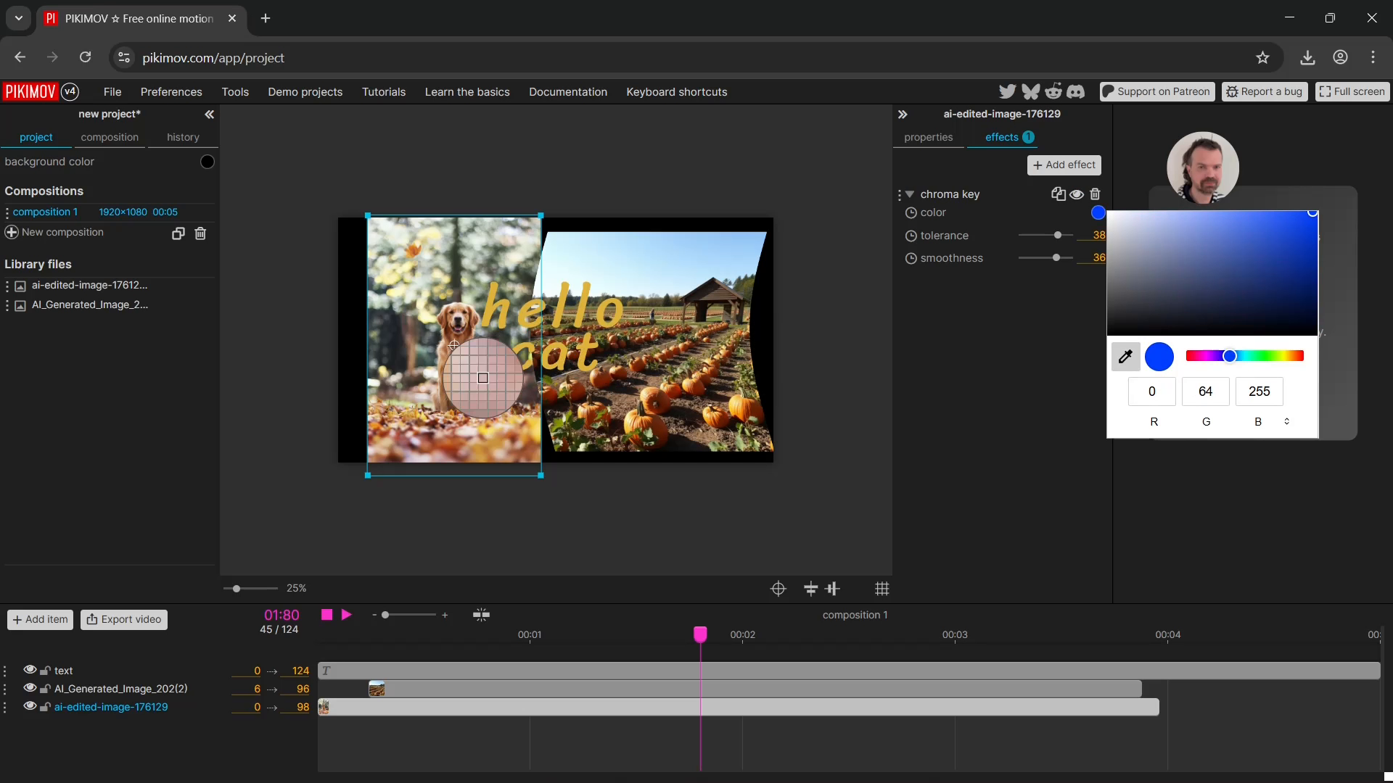
left_click(461, 372)
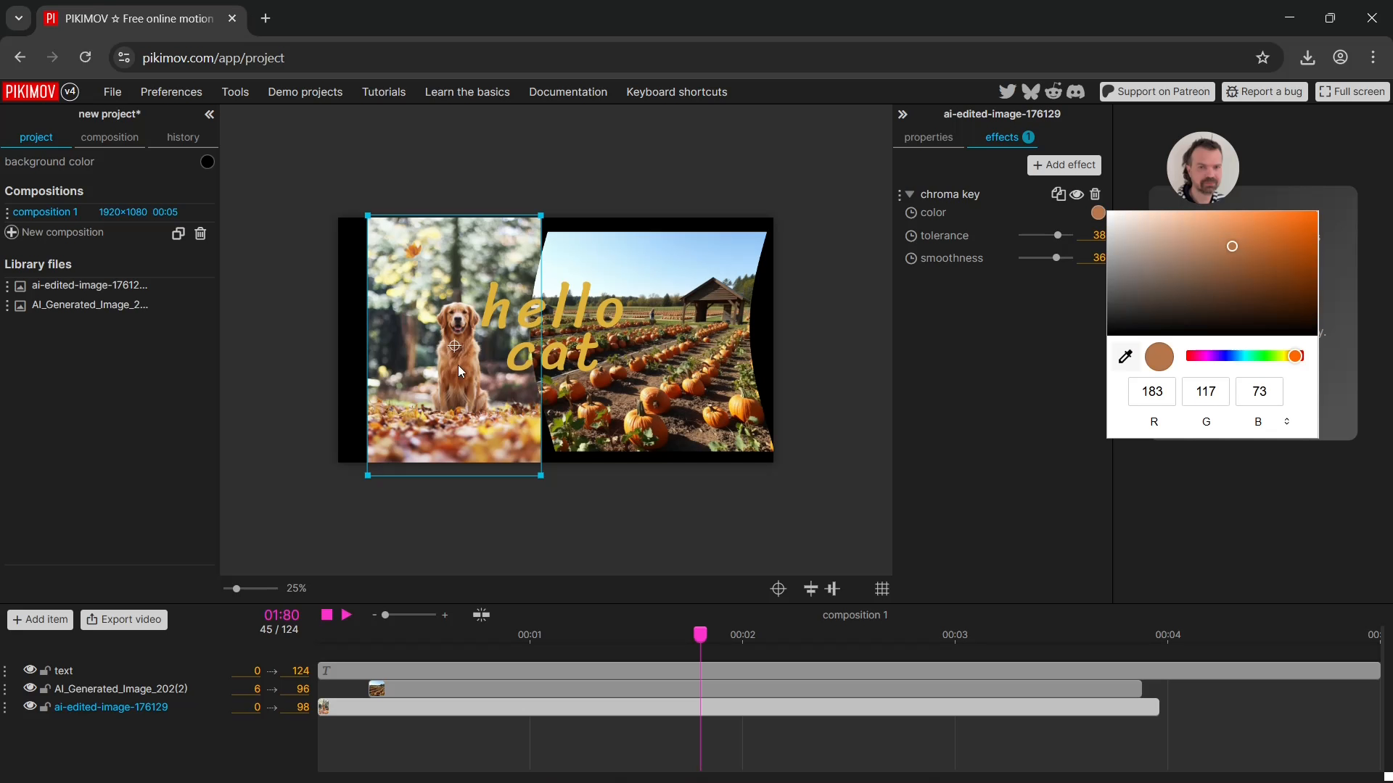
left_click(1046, 348)
Toggle the chroma key effect on the dog image to compare the result, leaving the effect switched off.
left_click(1078, 197)
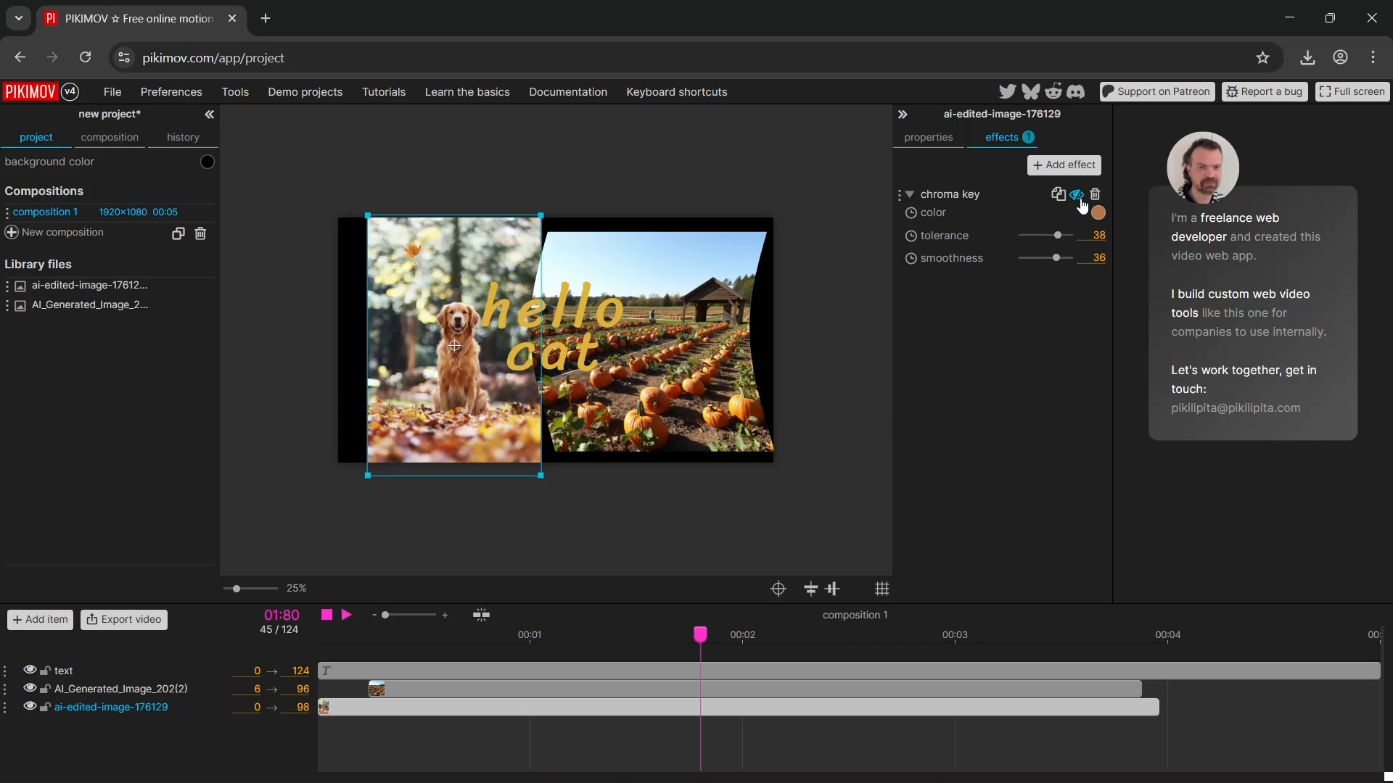
left_click(1081, 197)
left_click(1080, 197)
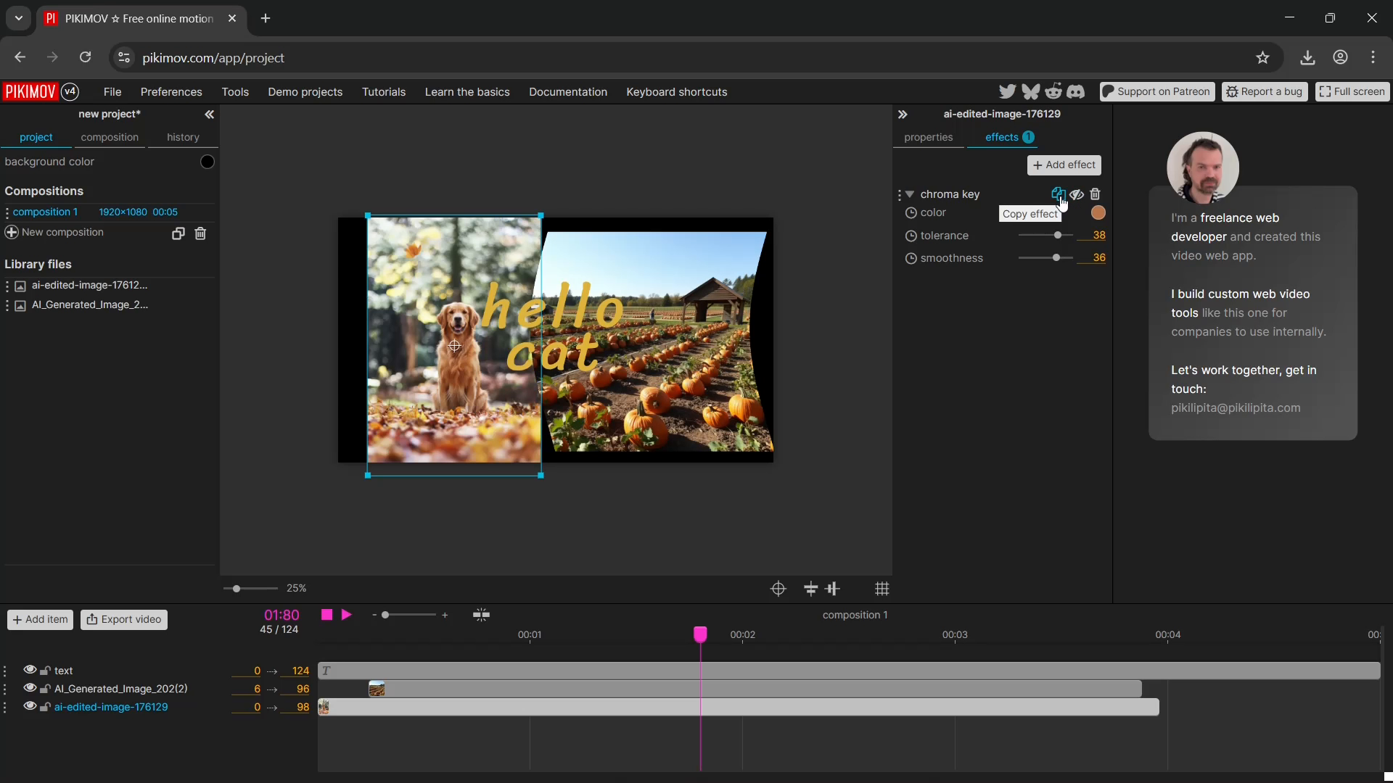
Copy the chroma key effect onto the AI_Generated_Image_202(2) pumpkin image and switch the pasted effect on.
left_click(1059, 196)
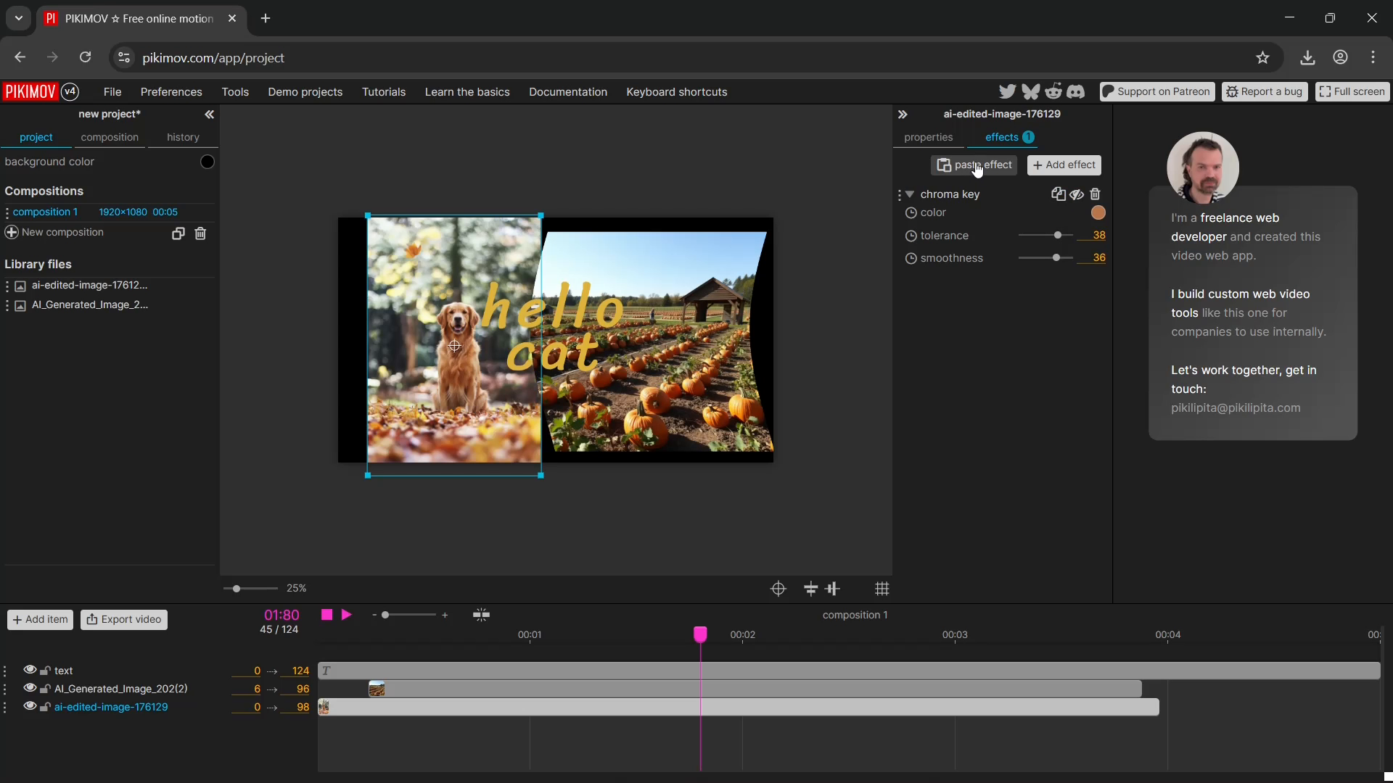
left_click(714, 316)
left_click(969, 168)
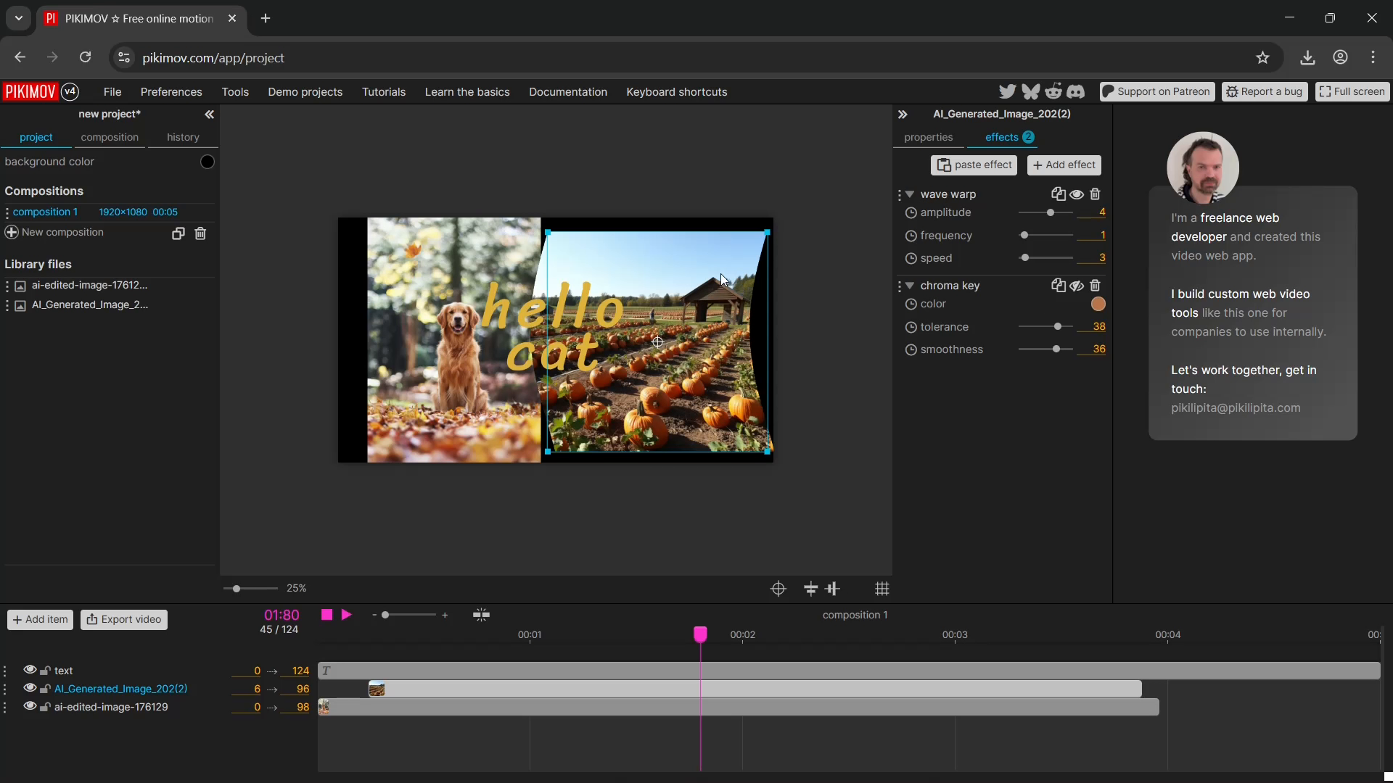
left_click(1078, 288)
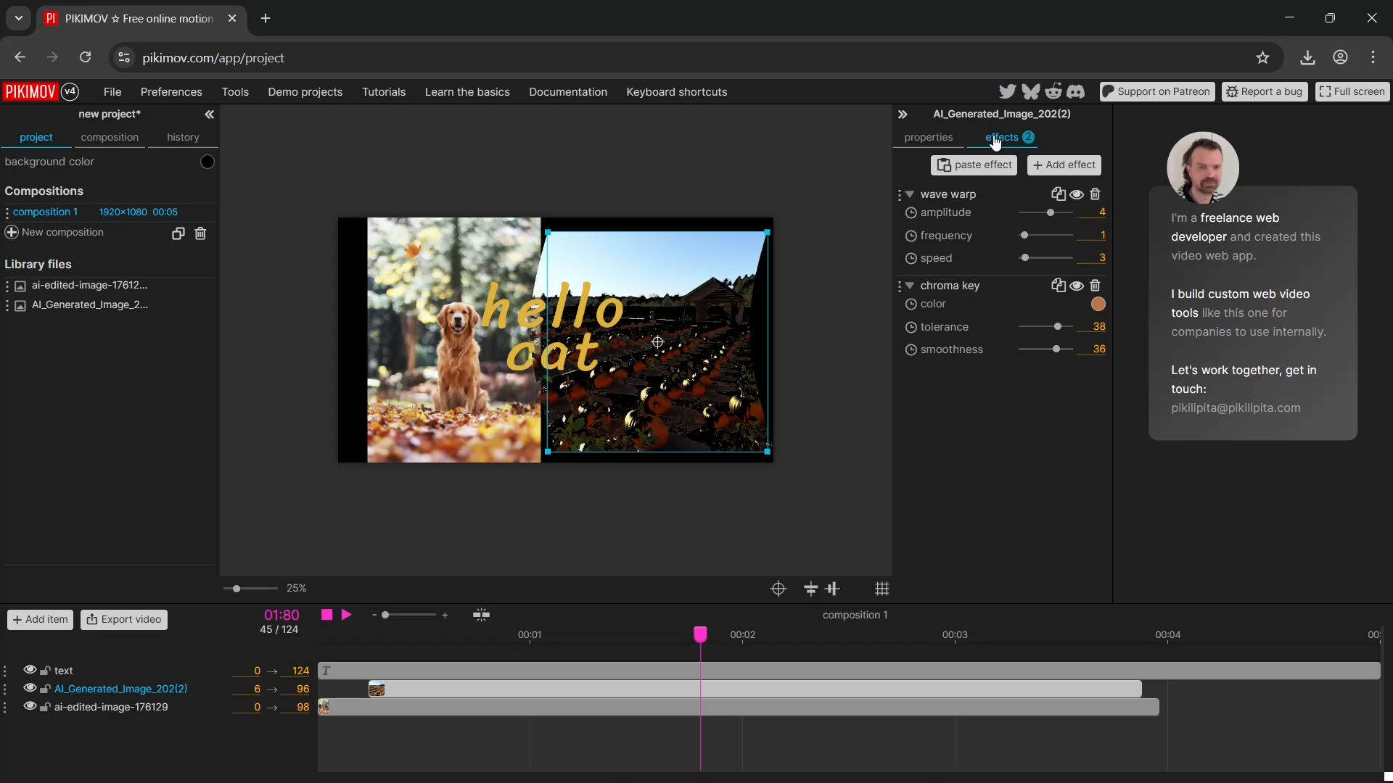
Show the pumpkin image's properties, toggle the canvas grid, and center the image horizontally and vertically in the composition.
left_click(930, 140)
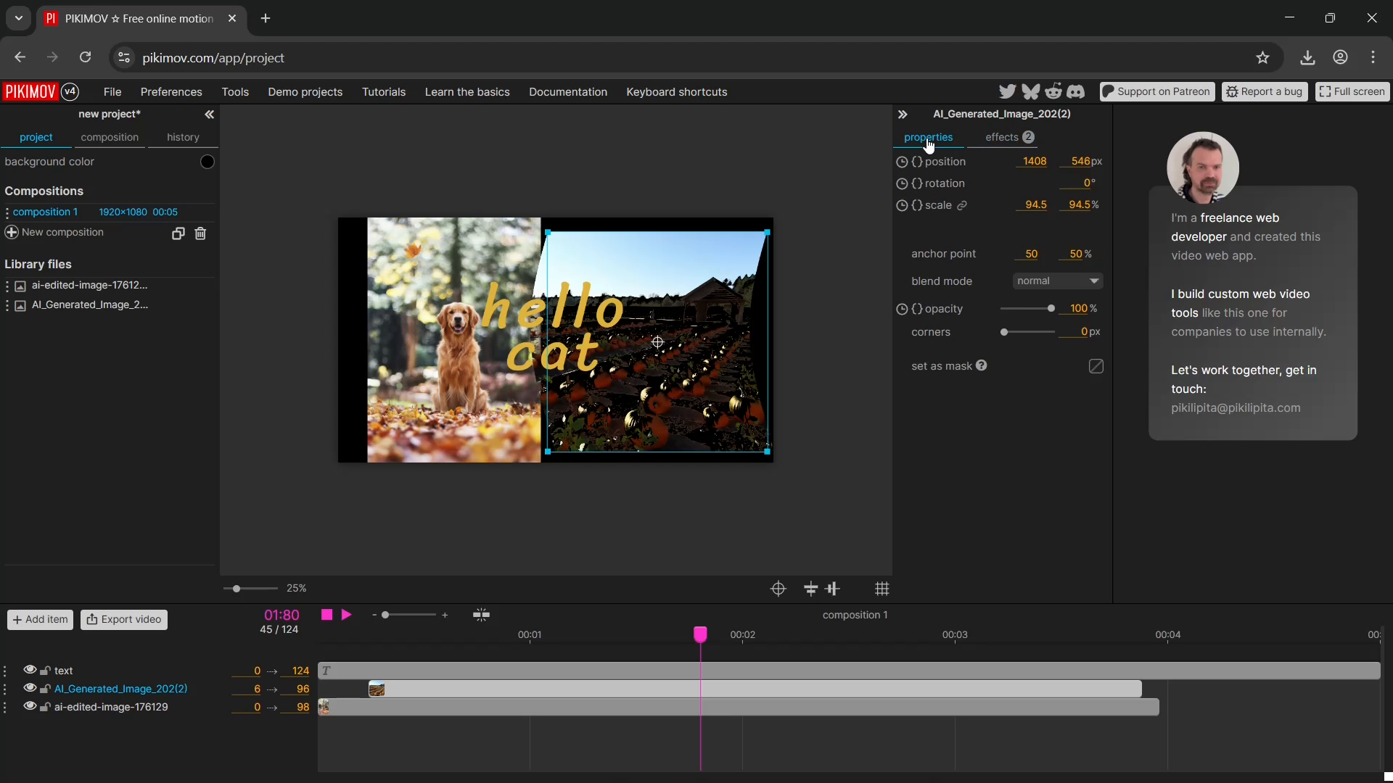
left_click(885, 598)
left_click(885, 597)
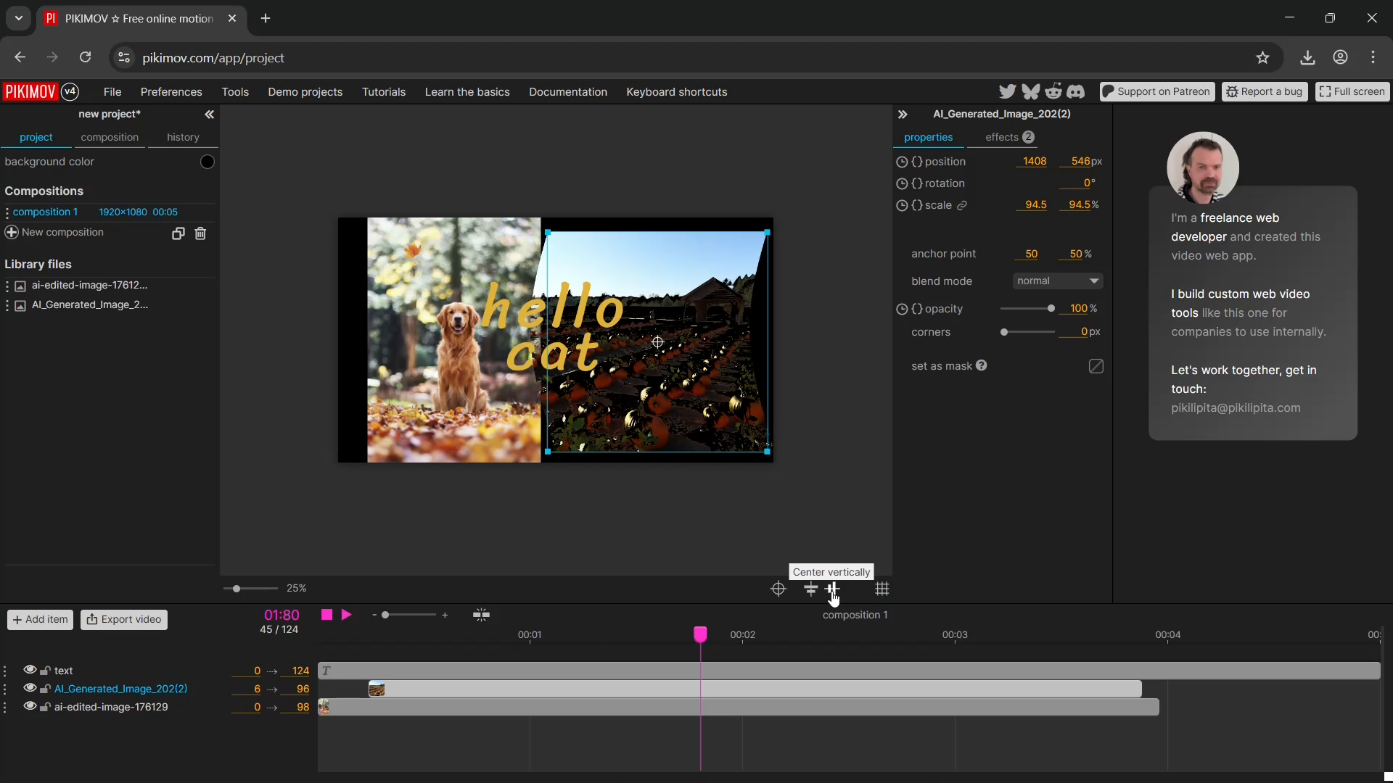
left_click(834, 597)
left_click(811, 599)
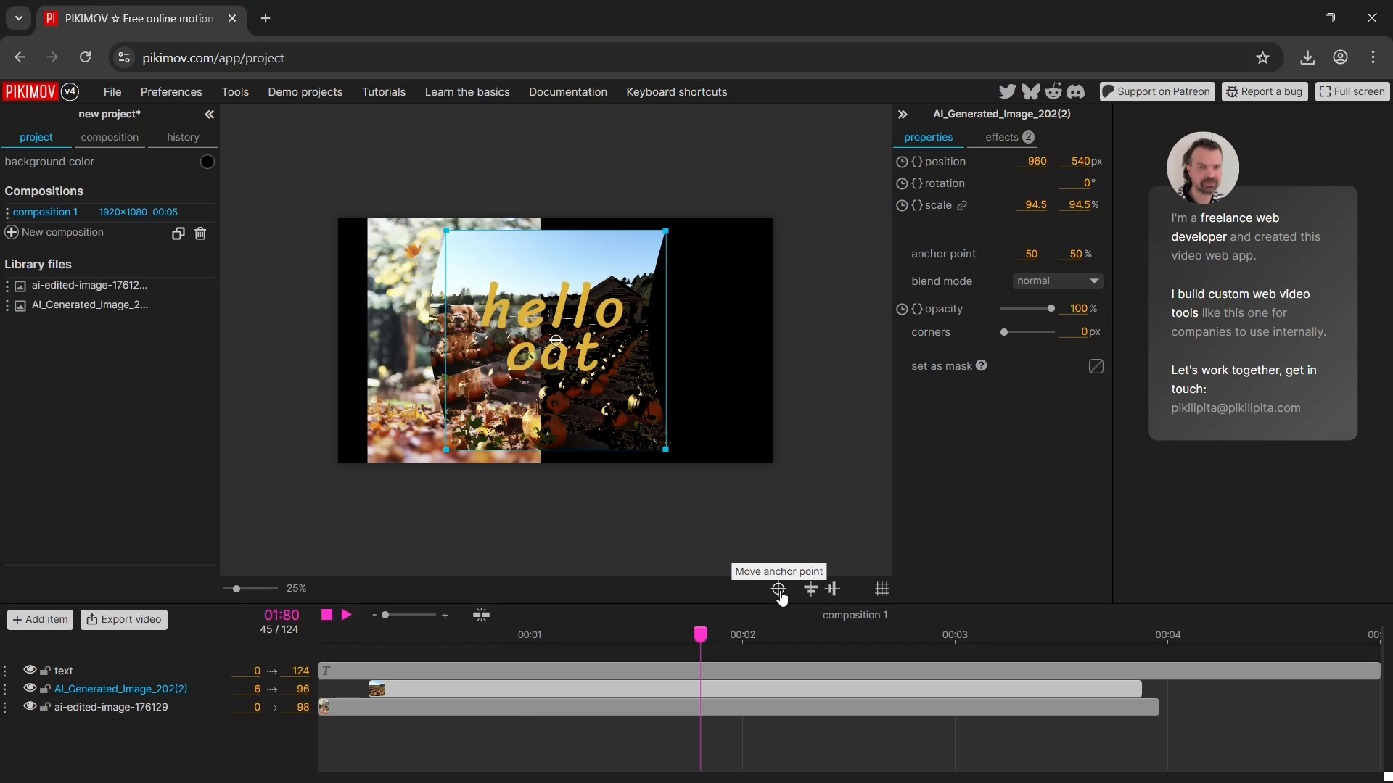
Move the pumpkin image's anchor point to about 49.2%, 50.8%.
left_click(779, 590)
left_click_drag(556, 338, 747, 373)
left_click_drag(566, 363, 557, 344)
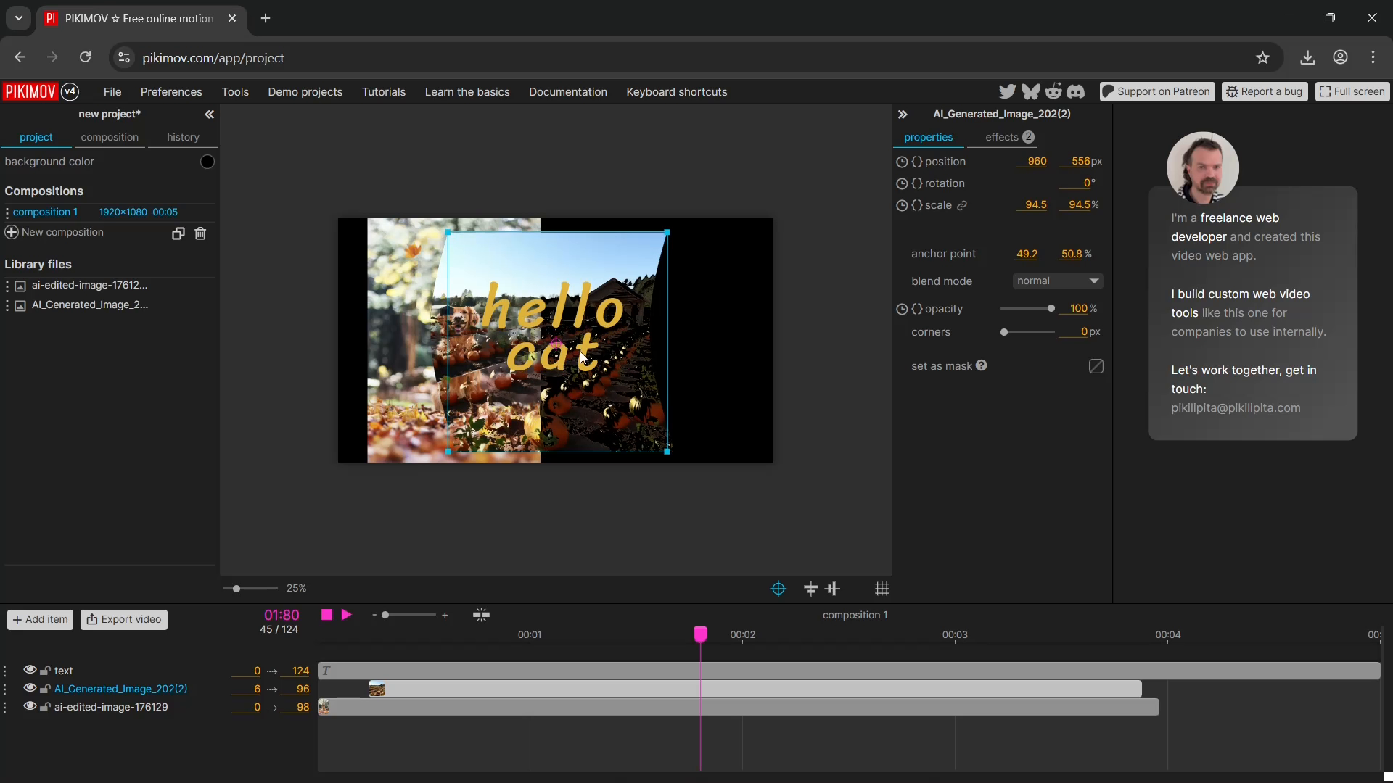
Reposition the pumpkin image at about 1412, 540 px and switch off its chroma key effect.
left_click(811, 589)
left_click_drag(609, 389, 713, 404)
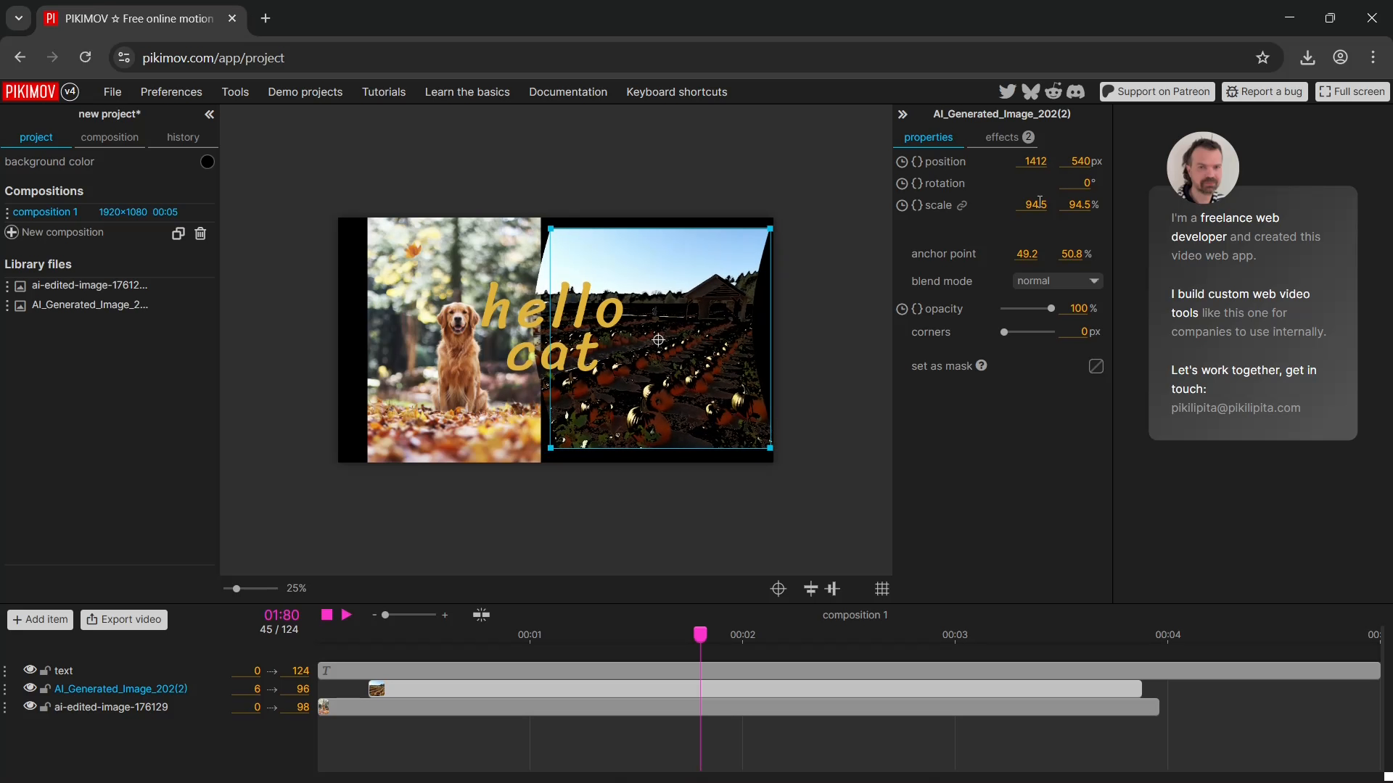
left_click(1008, 137)
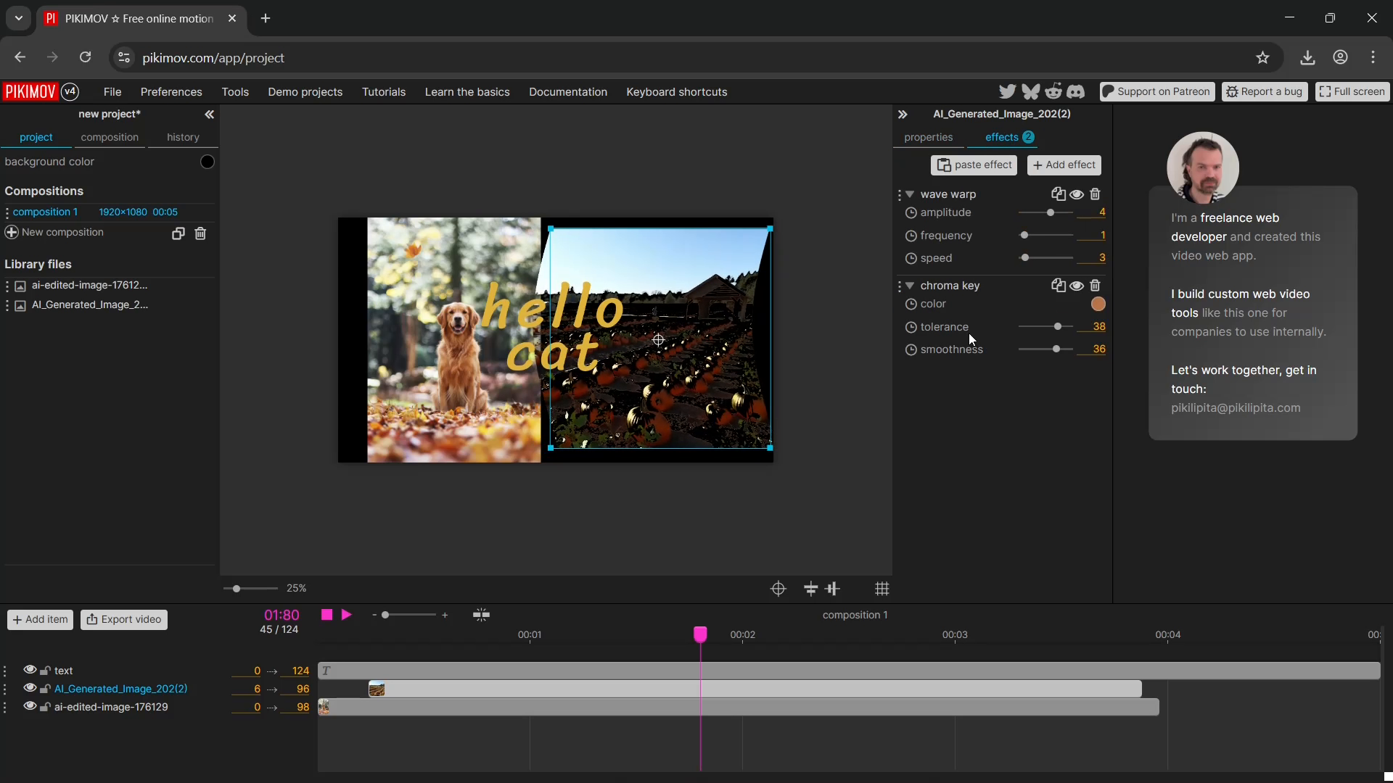
left_click(1077, 286)
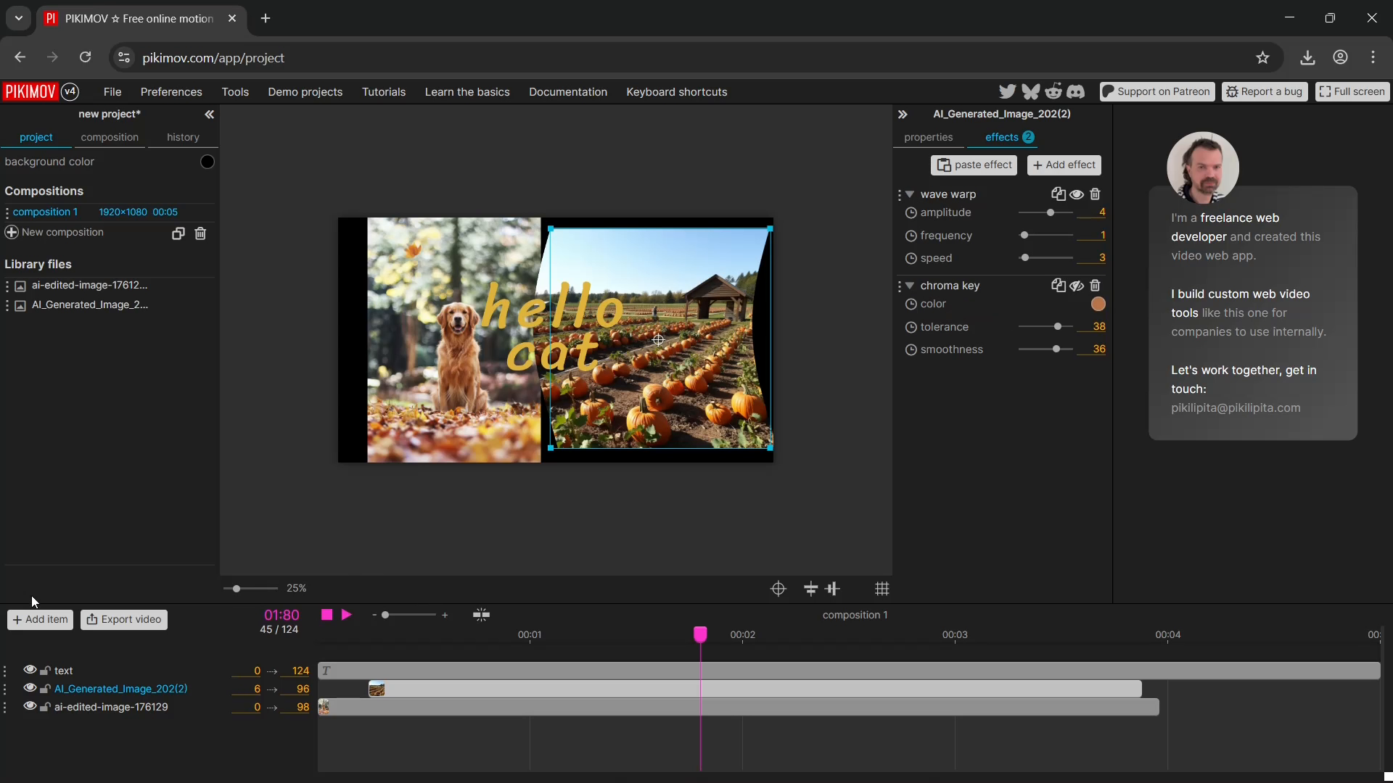
Add a rectangle scaled to about 142.9% over the upper part of the dog image, at about 560, 268 px.
left_click(38, 621)
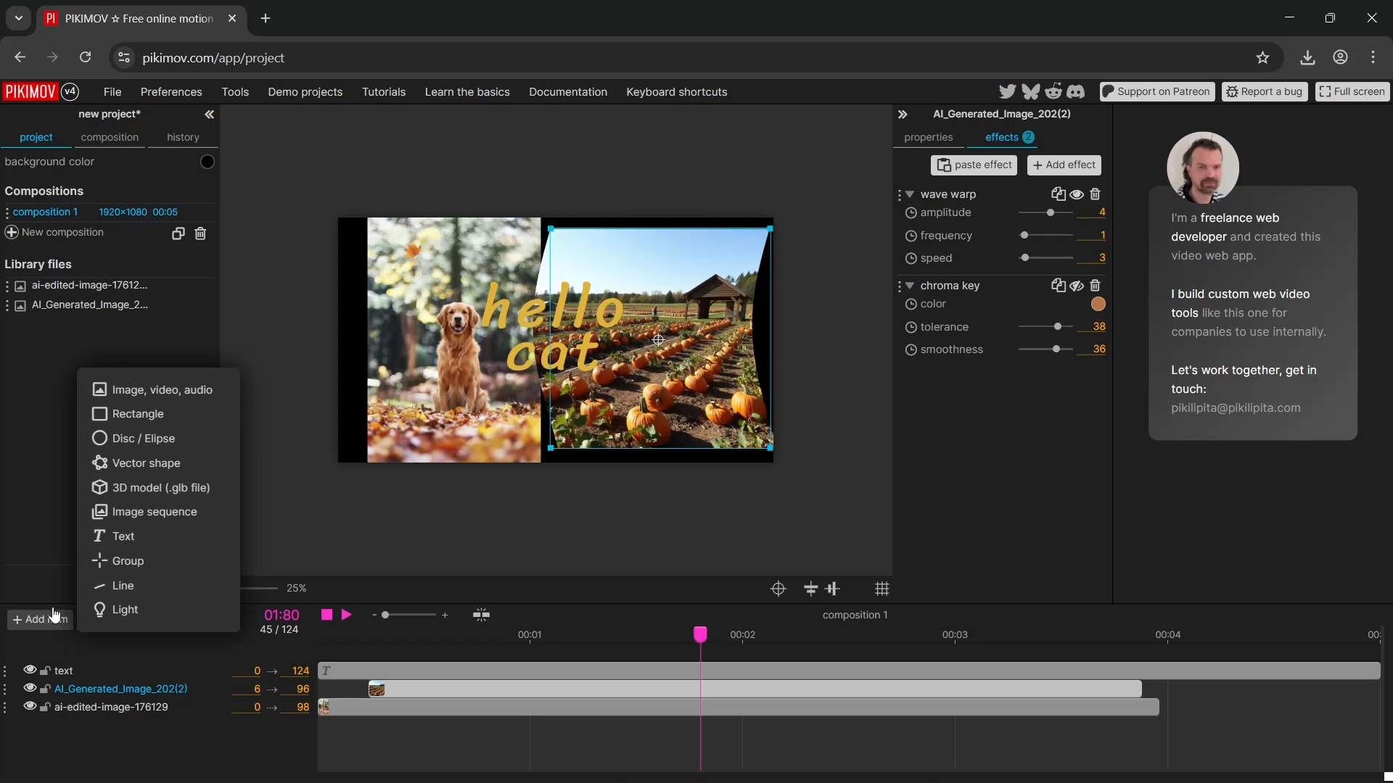
left_click(172, 418)
mouse_move(566, 333)
left_mouse_down()
mouse_move(504, 322)
mouse_move(507, 299)
mouse_move(698, 399)
mouse_move(589, 289)
mouse_move(539, 310)
mouse_move(613, 331)
mouse_move(565, 314)
left_mouse_up()
Set the rectangle's rotation to 56° and move it to about 732, 452 px.
left_click(943, 139)
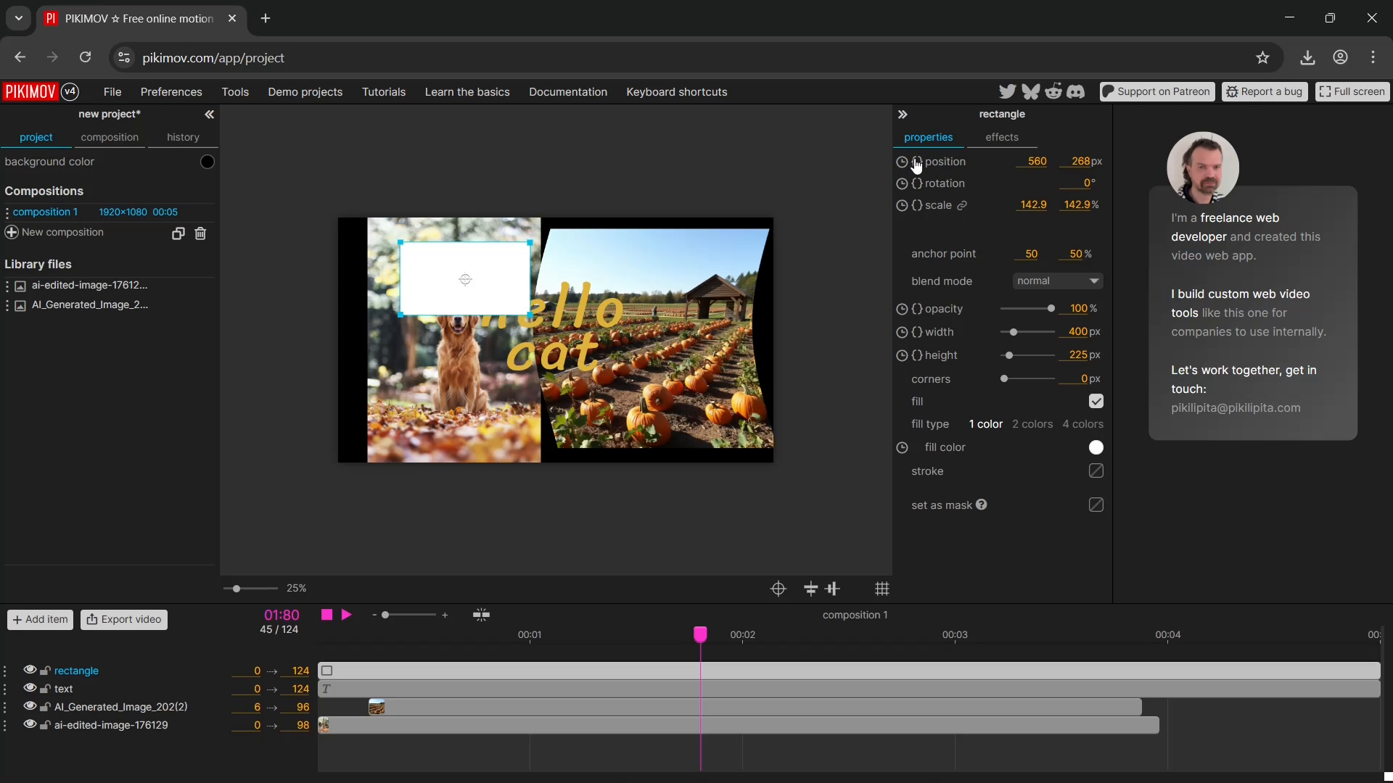
left_click(1084, 182)
type("56")
key("Return")
left_click_drag(497, 299, 535, 340)
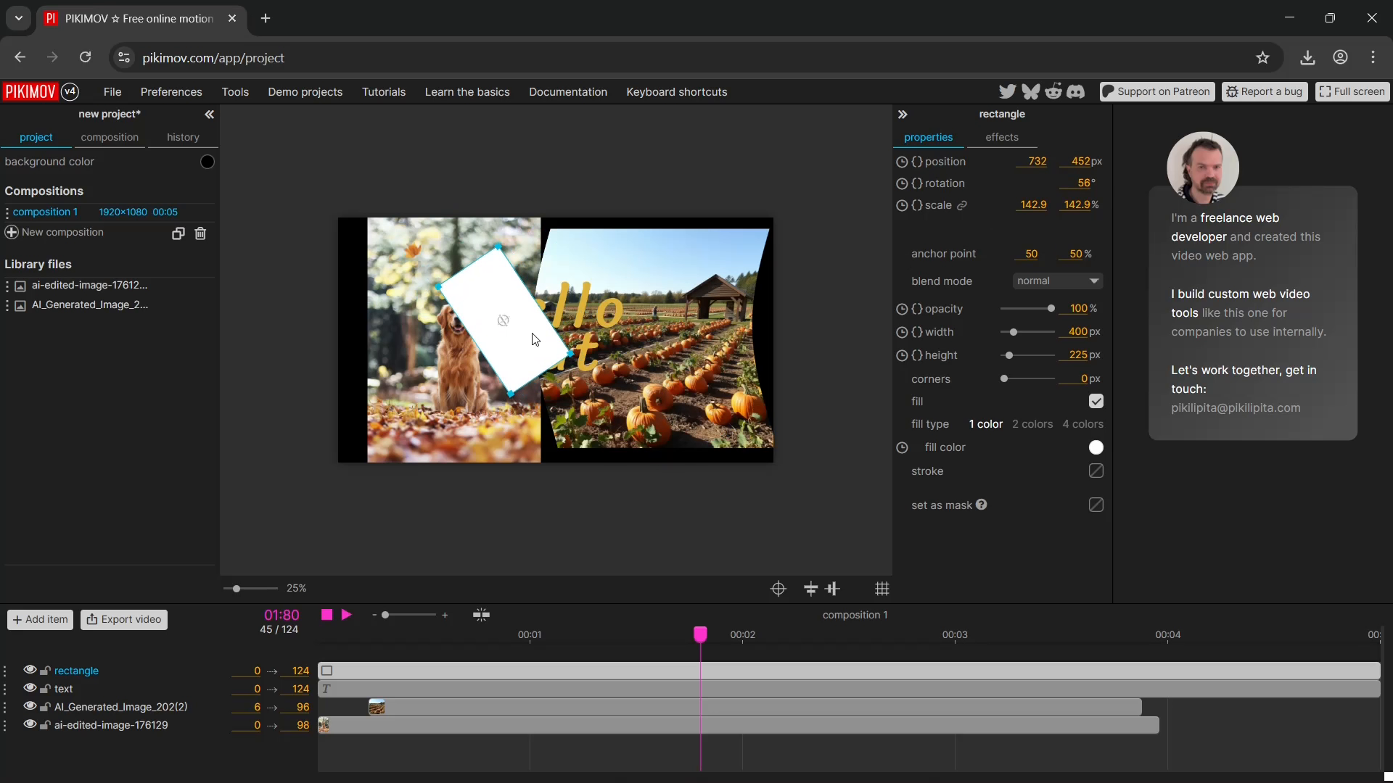
Lock the rectangle's scale proportions and set its scale to 50%.
left_click(963, 209)
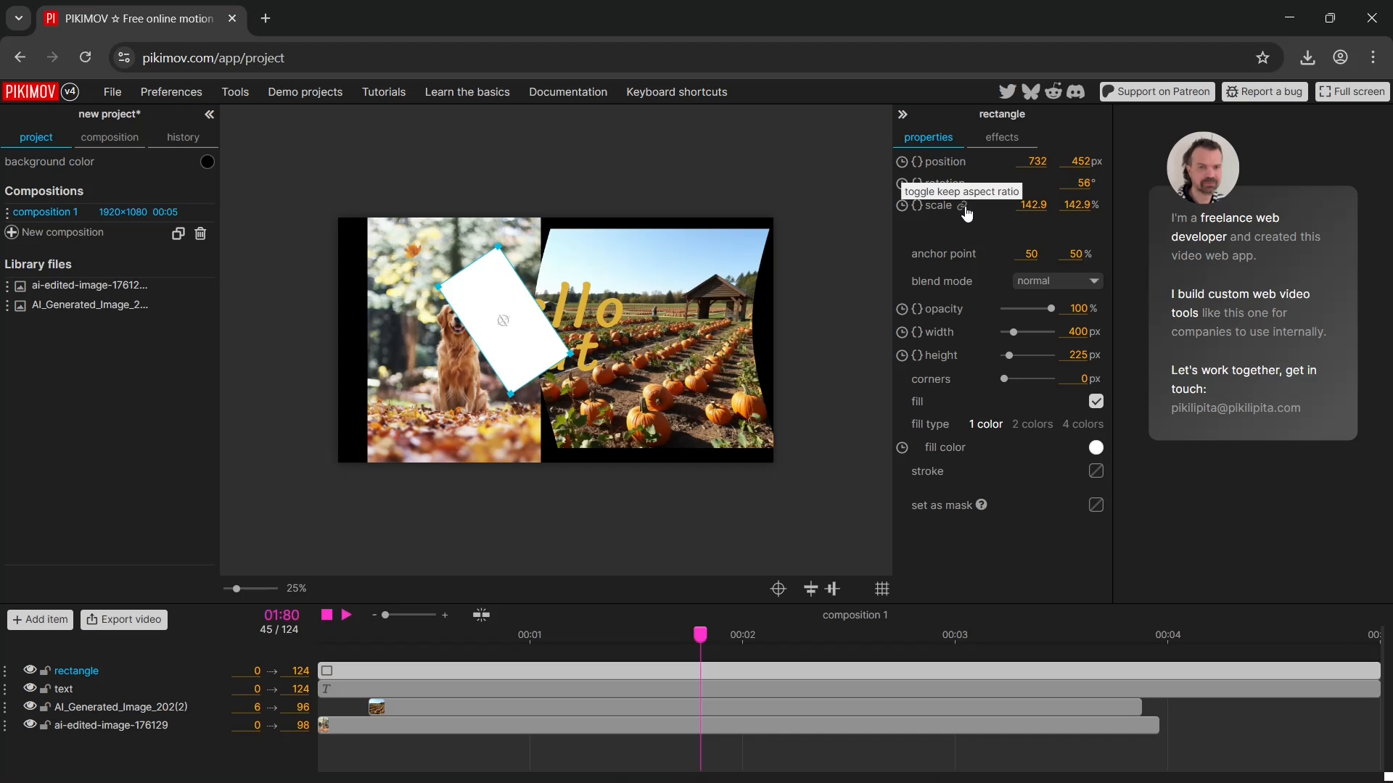
left_click(1034, 205)
type("50")
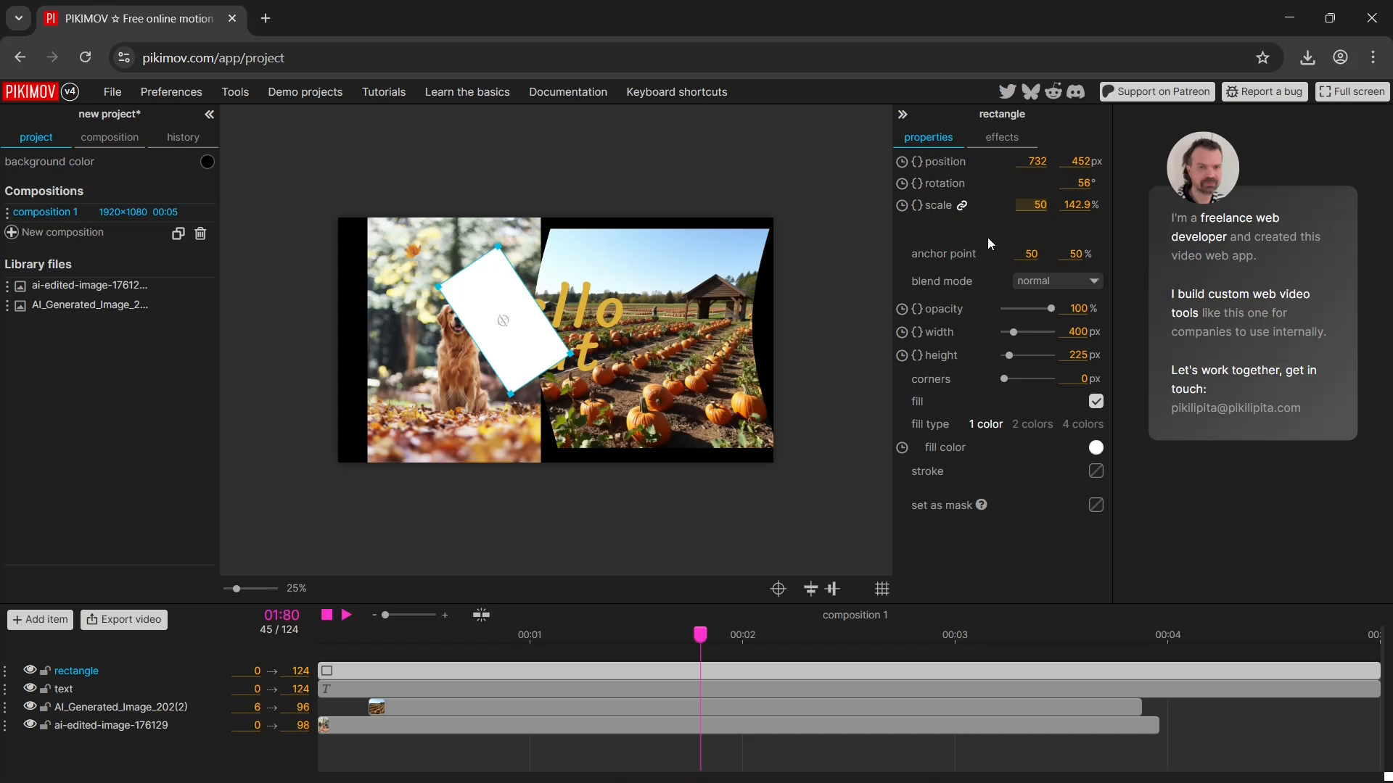
key("Return")
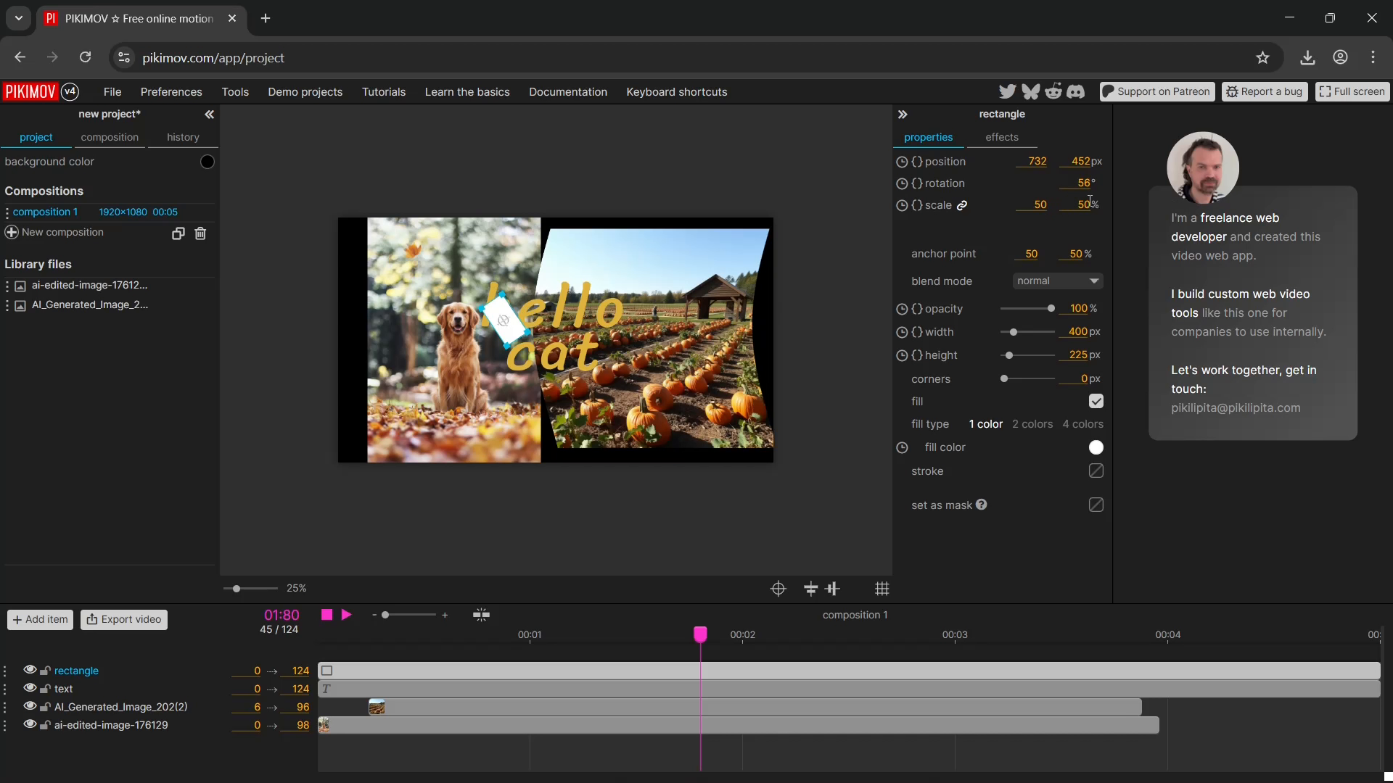
Unlock the rectangle's scale proportions and set only its horizontal scale to 126%.
left_click(962, 206)
left_click(1034, 206)
type("126")
key("Return")
Move the rectangle over the text to about 1152, 468 px and stretch it to a scale of about -127.4% by -256.8%.
left_click_drag(506, 328, 600, 332)
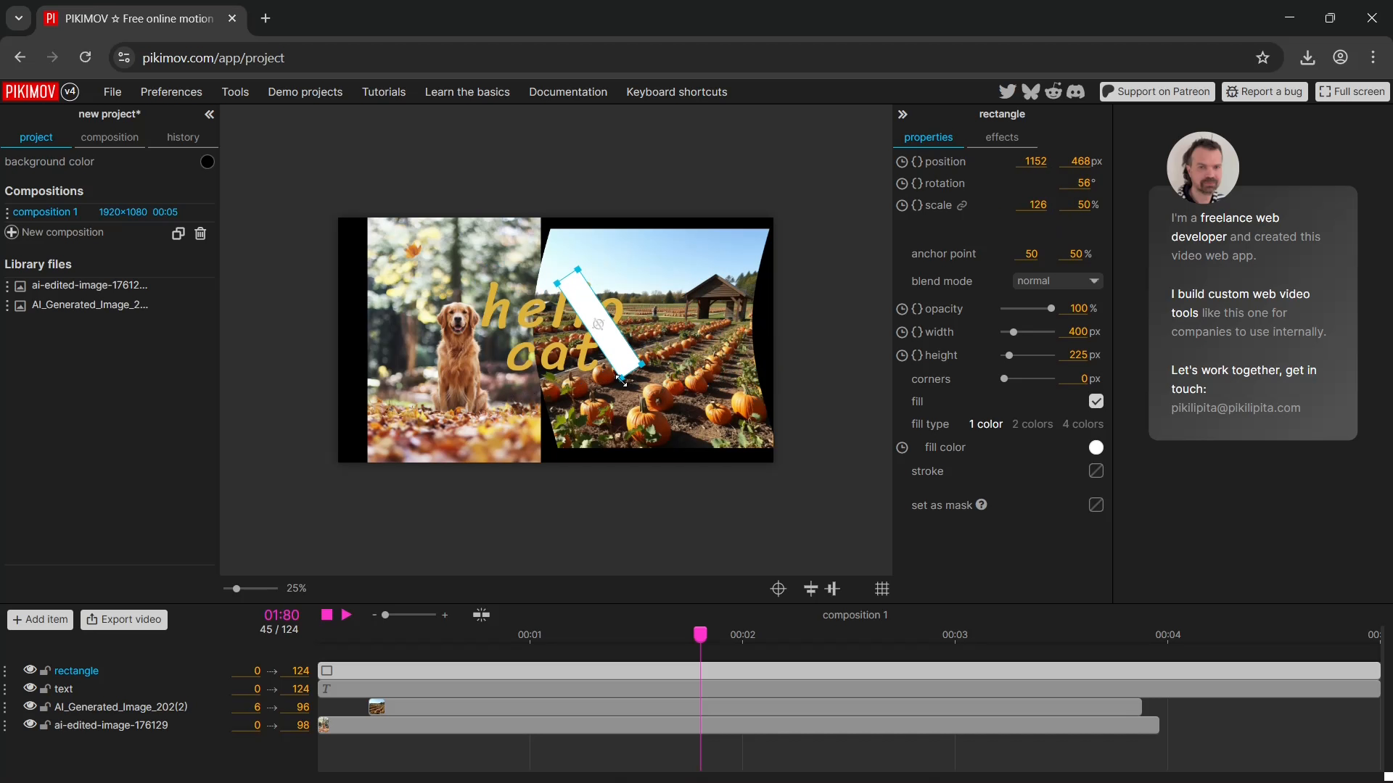
left_click_drag(622, 378, 623, 241)
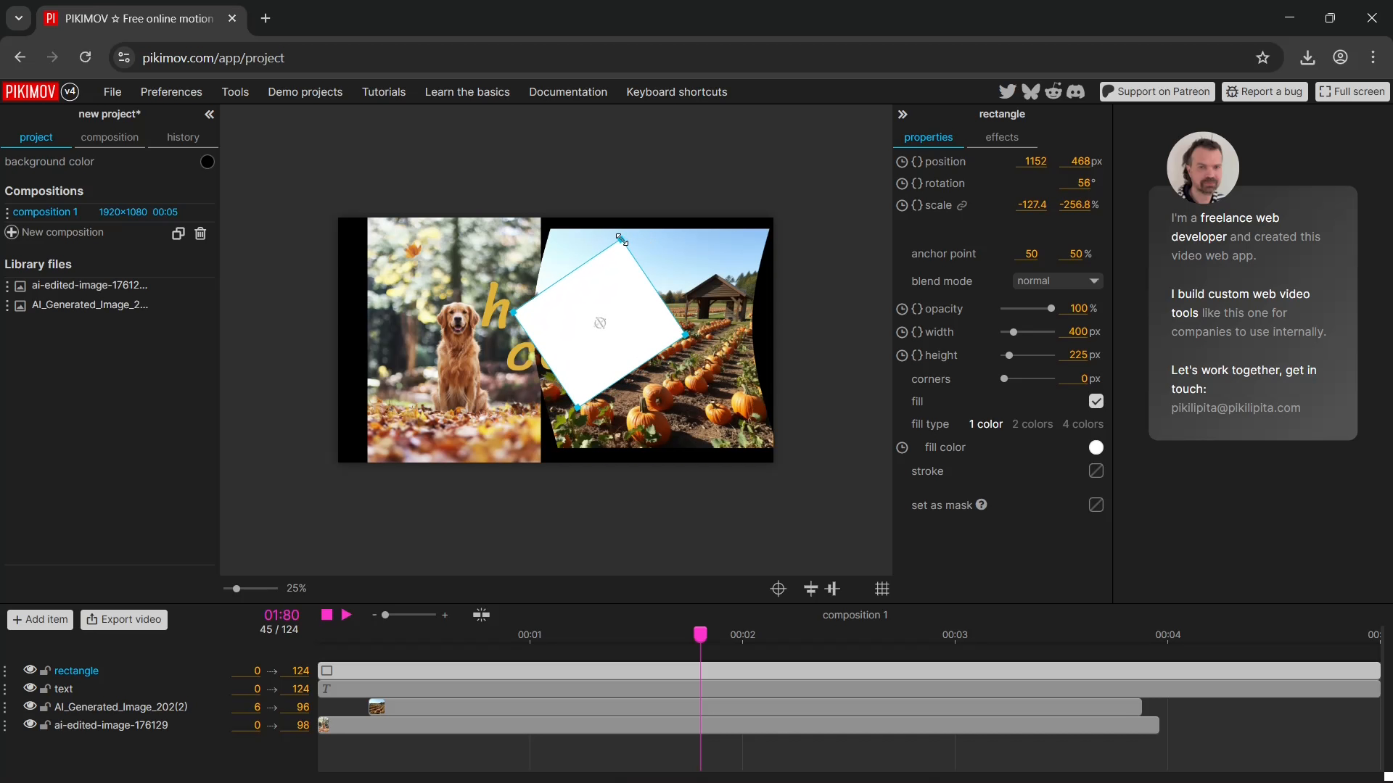
Try the add, multiply, screen and difference blend modes on the rectangle, shifting it to about 992, 452 px over the text.
left_click(1056, 282)
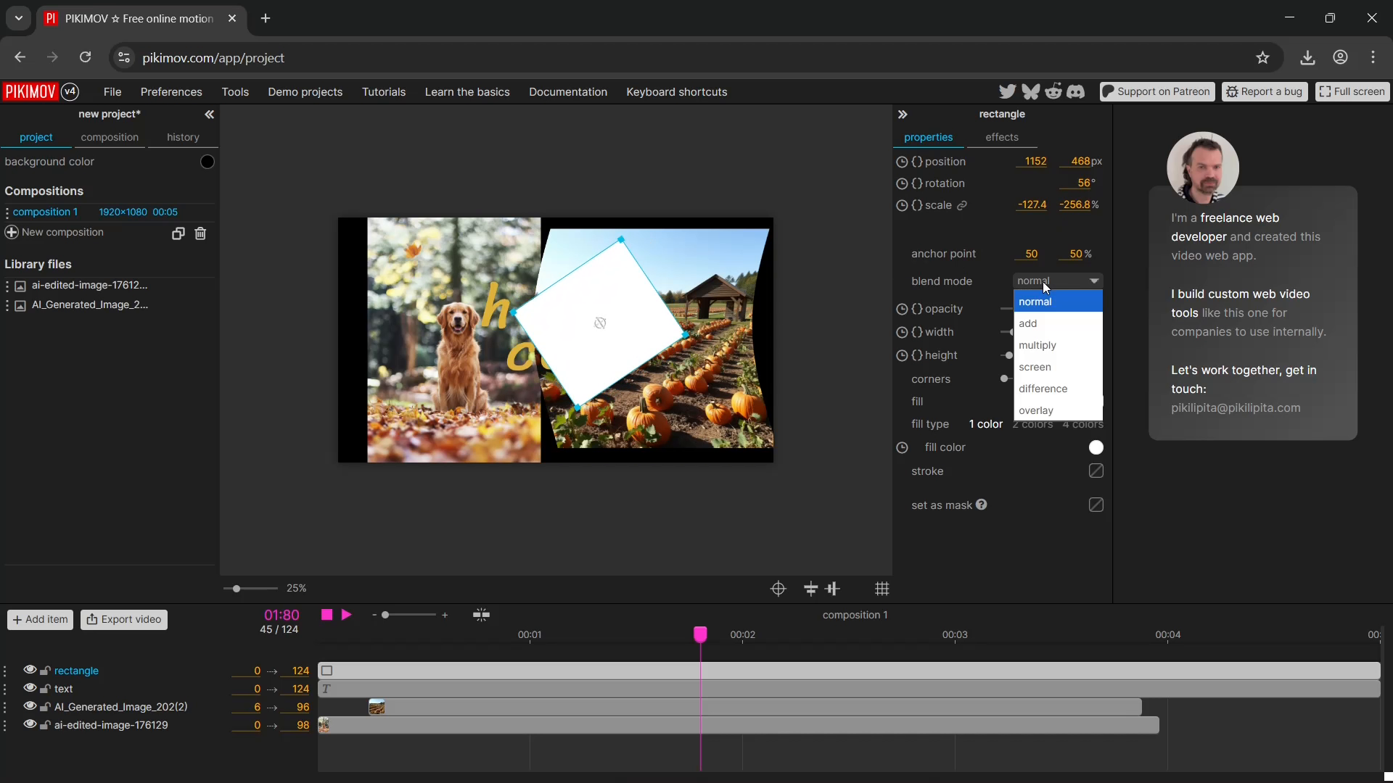
left_click(1063, 321)
left_click(1052, 283)
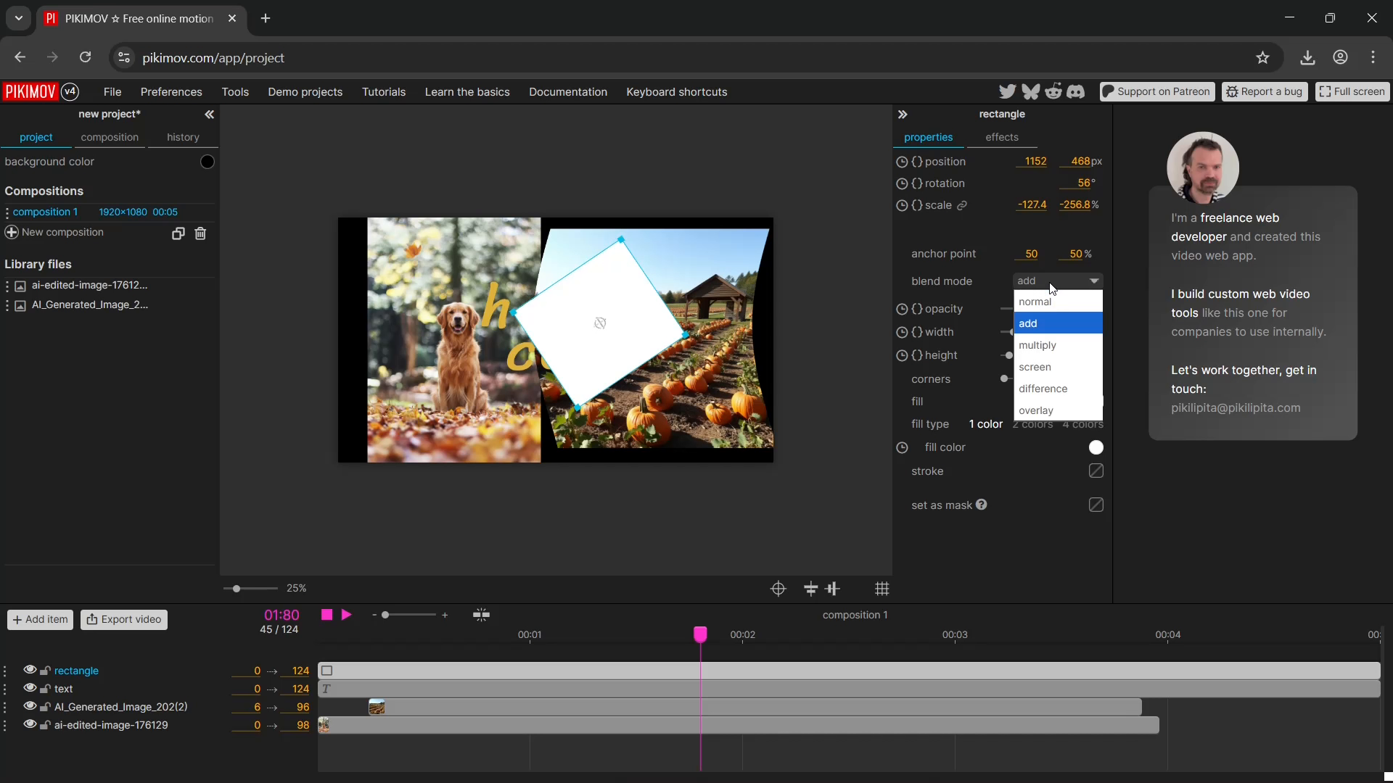
left_click(1062, 346)
left_click(1035, 282)
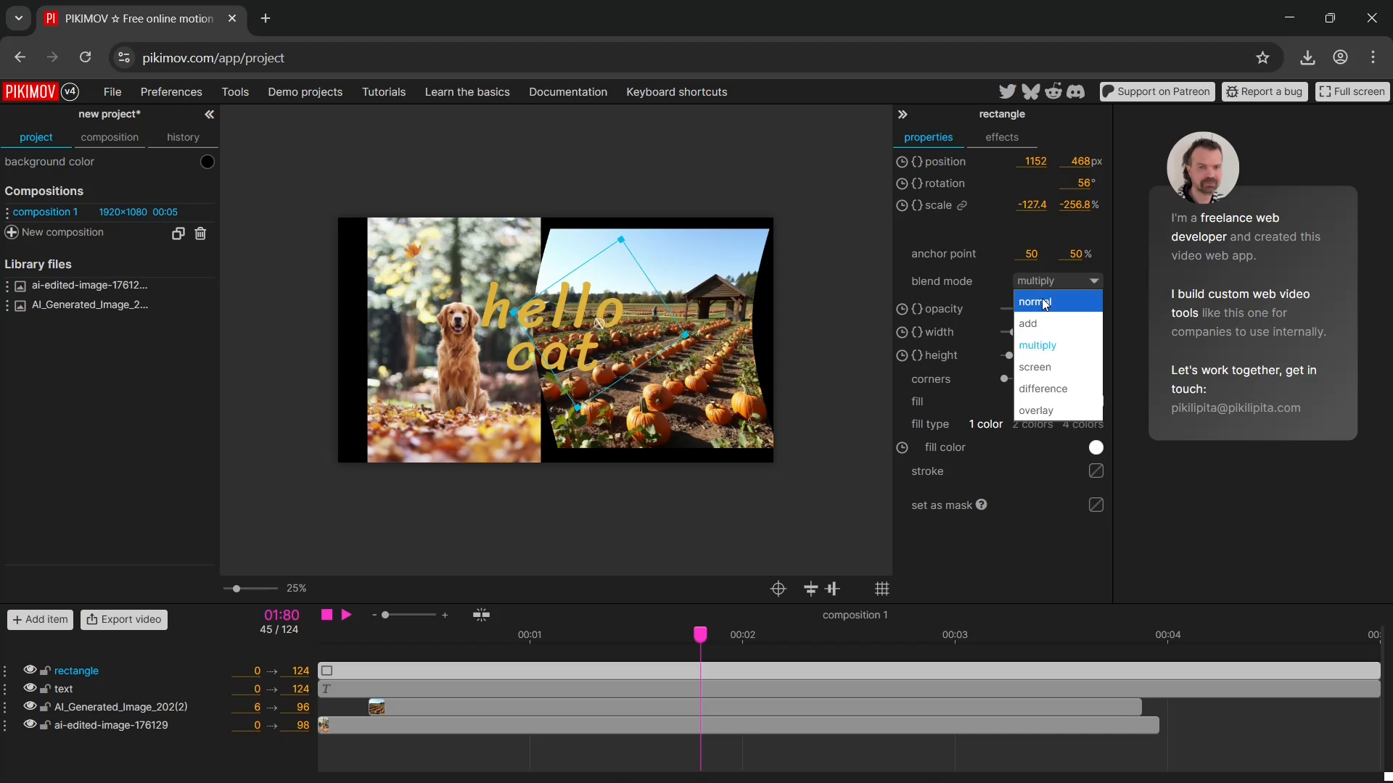
left_click(1038, 367)
left_click(1027, 281)
left_click(1054, 389)
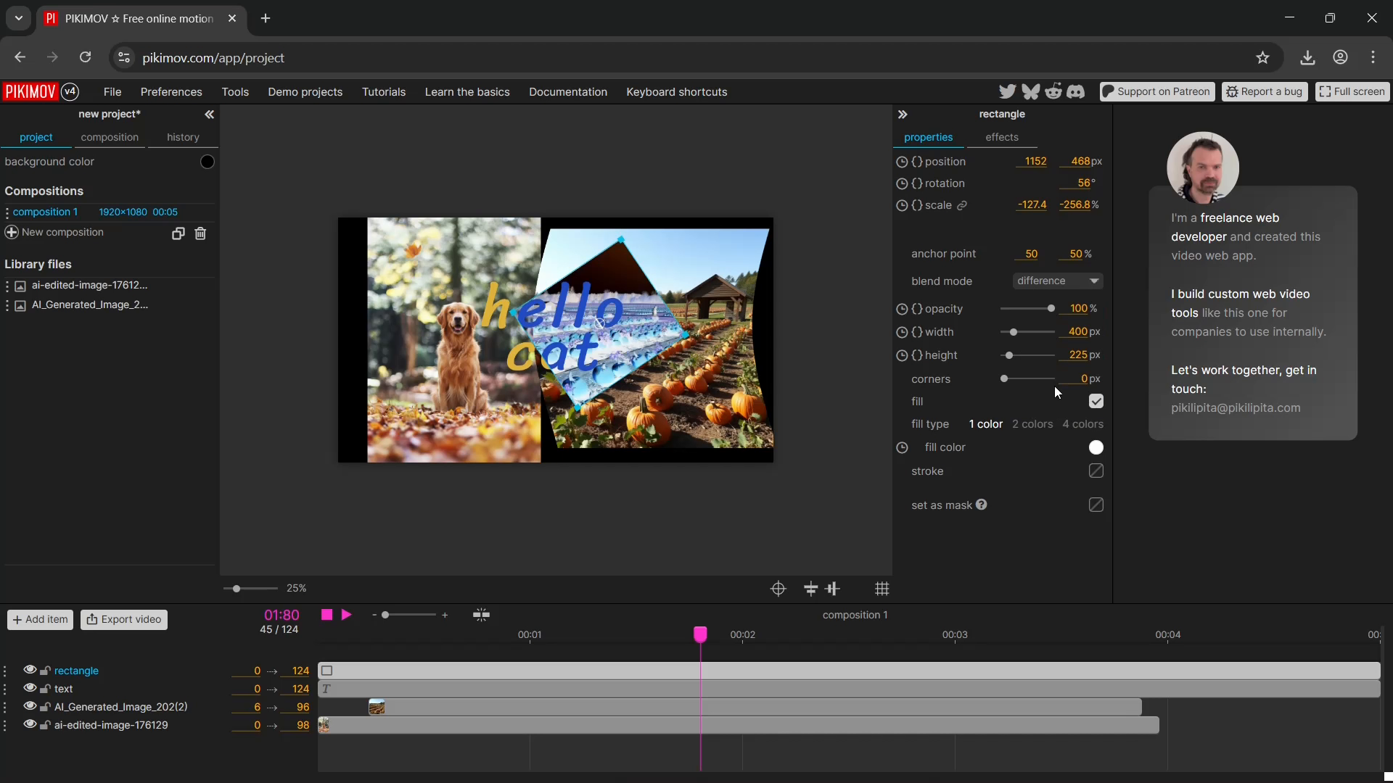
left_click_drag(648, 344, 605, 332)
Try the overlay blend mode with the rectangle moved to about 1132, 420 px, and restore the normal blend mode.
left_click(1094, 282)
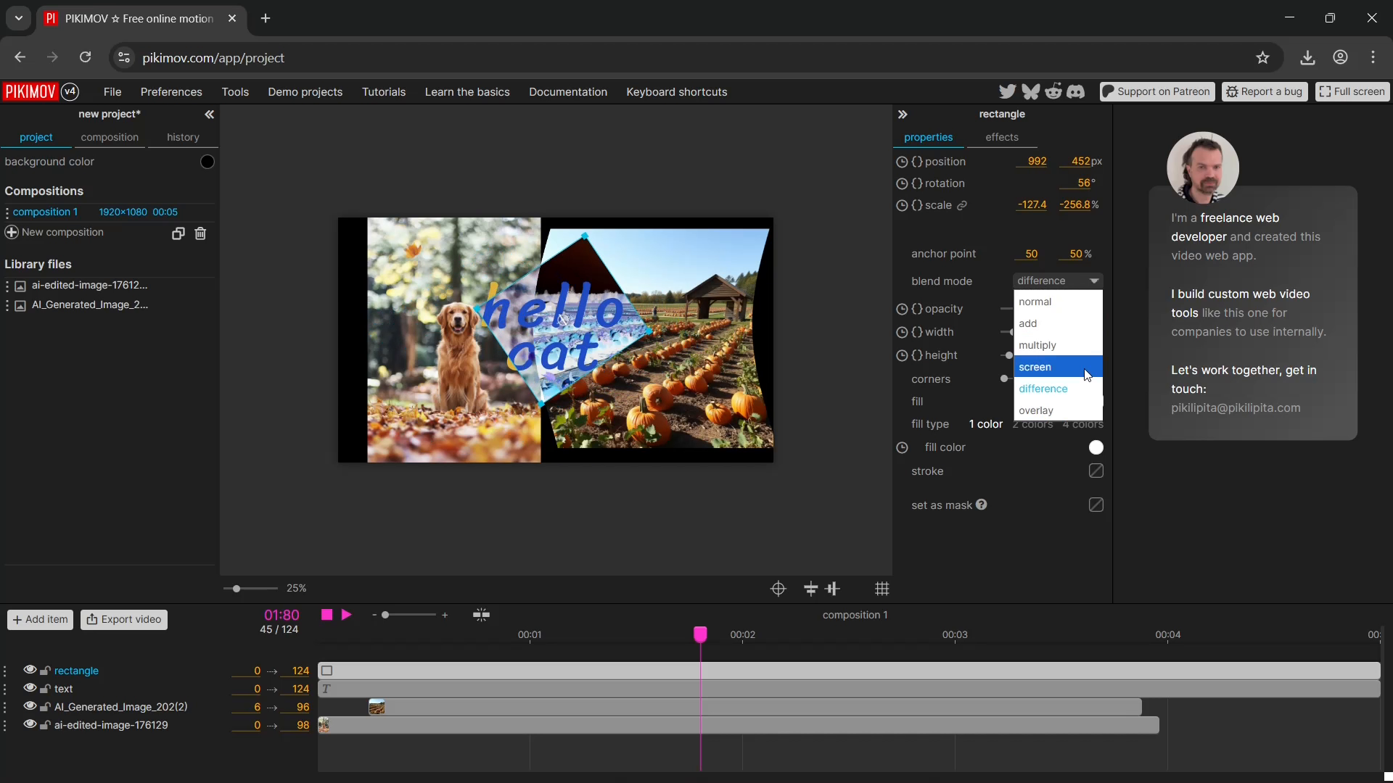
left_click(1067, 422)
left_click_drag(601, 279, 631, 270)
left_click(1093, 283)
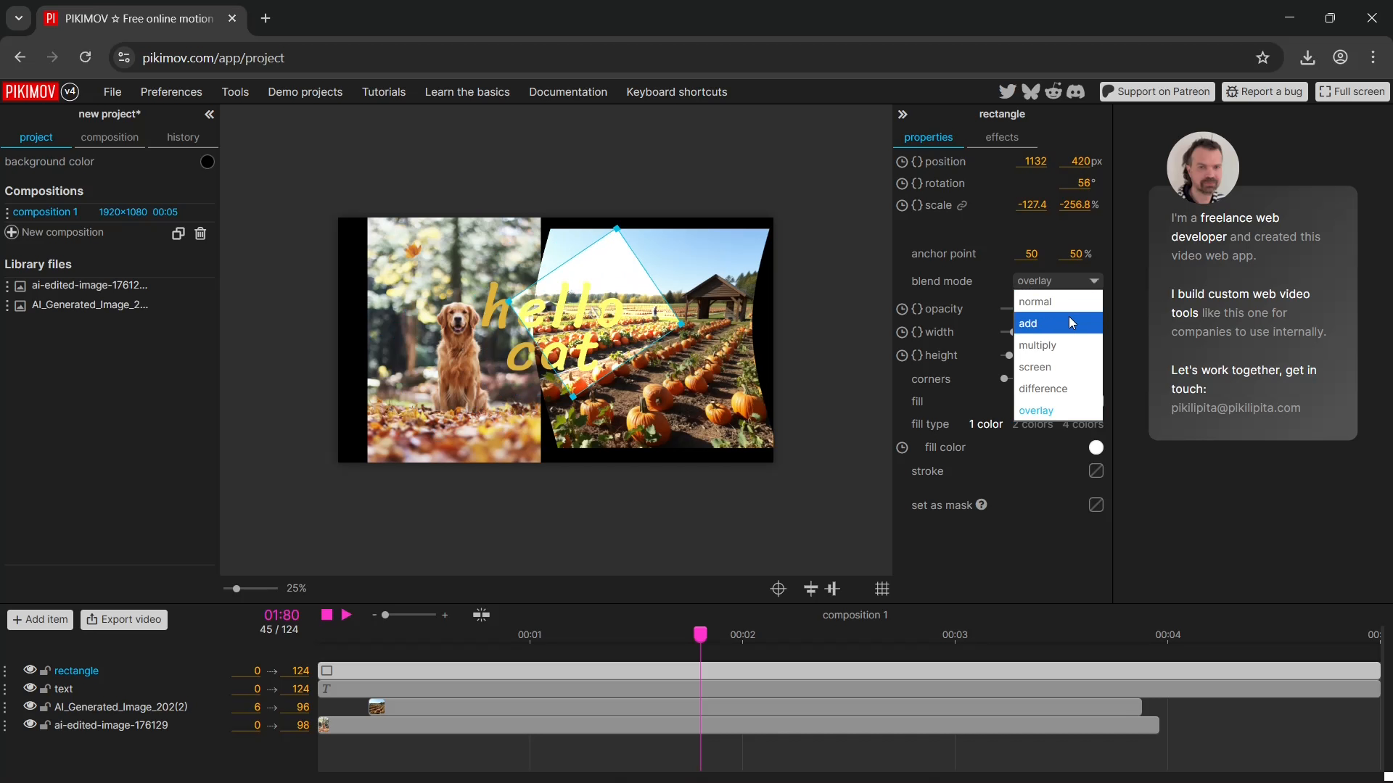
left_click(1052, 298)
Set the rectangle's width to about 562 px and height to about 162 px, and toggle its fill off and back on.
left_click_drag(1059, 317, 1011, 363)
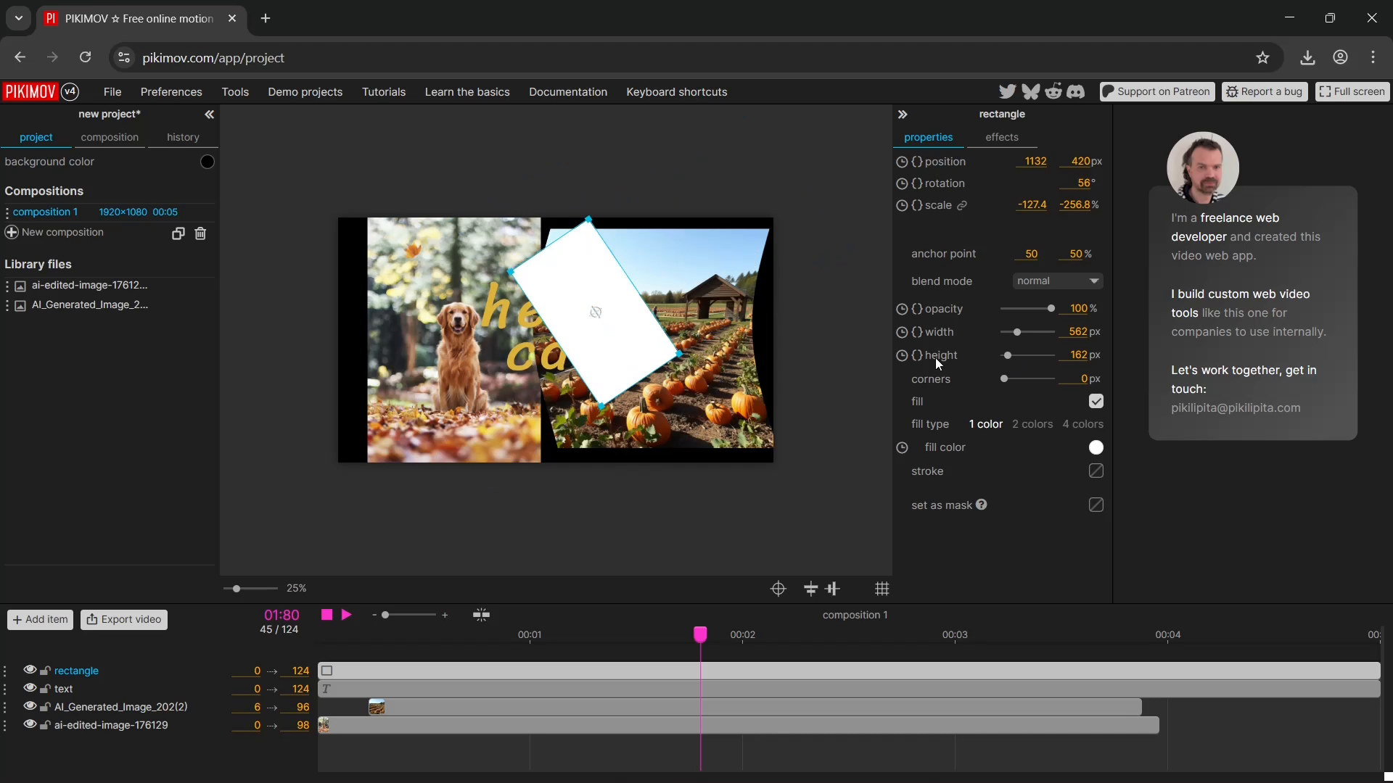
left_click_drag(1005, 378, 964, 392)
left_click(1096, 404)
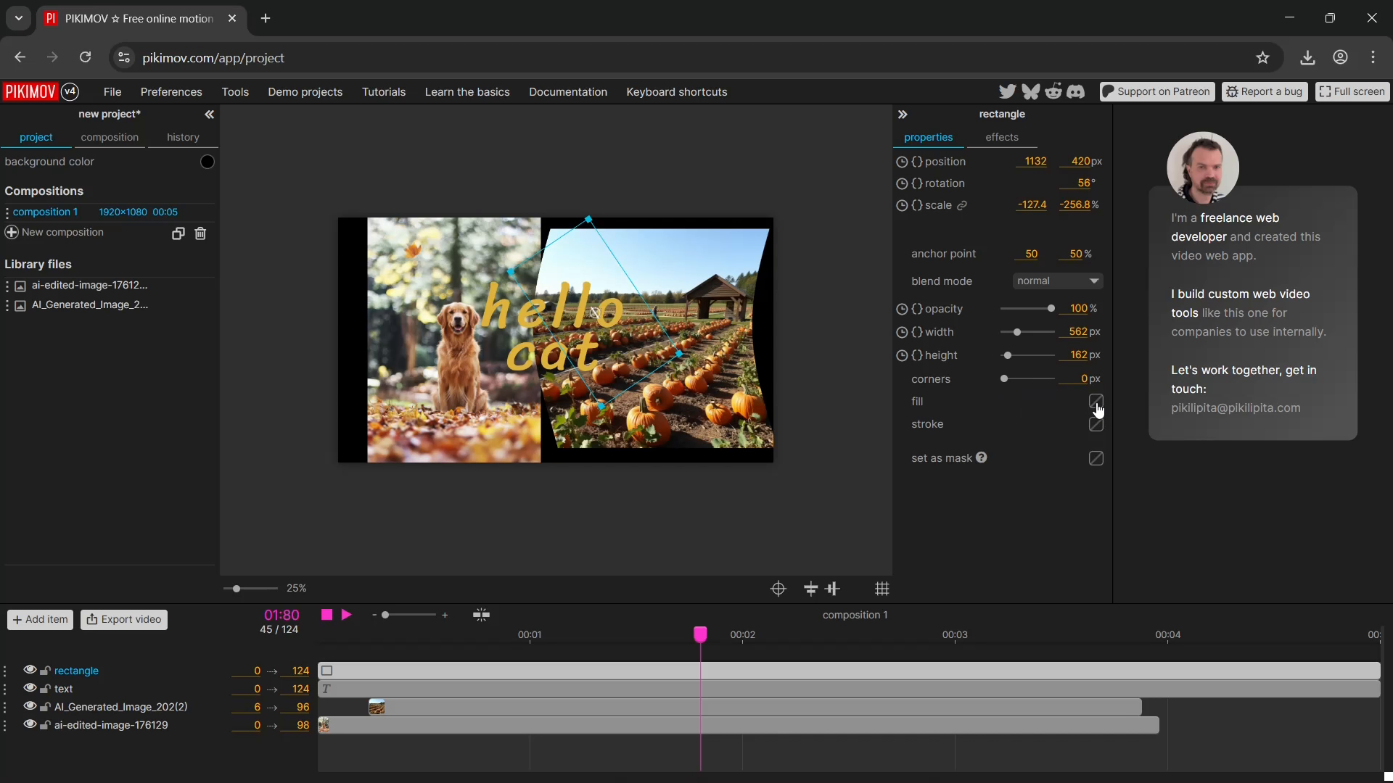
left_click(1097, 404)
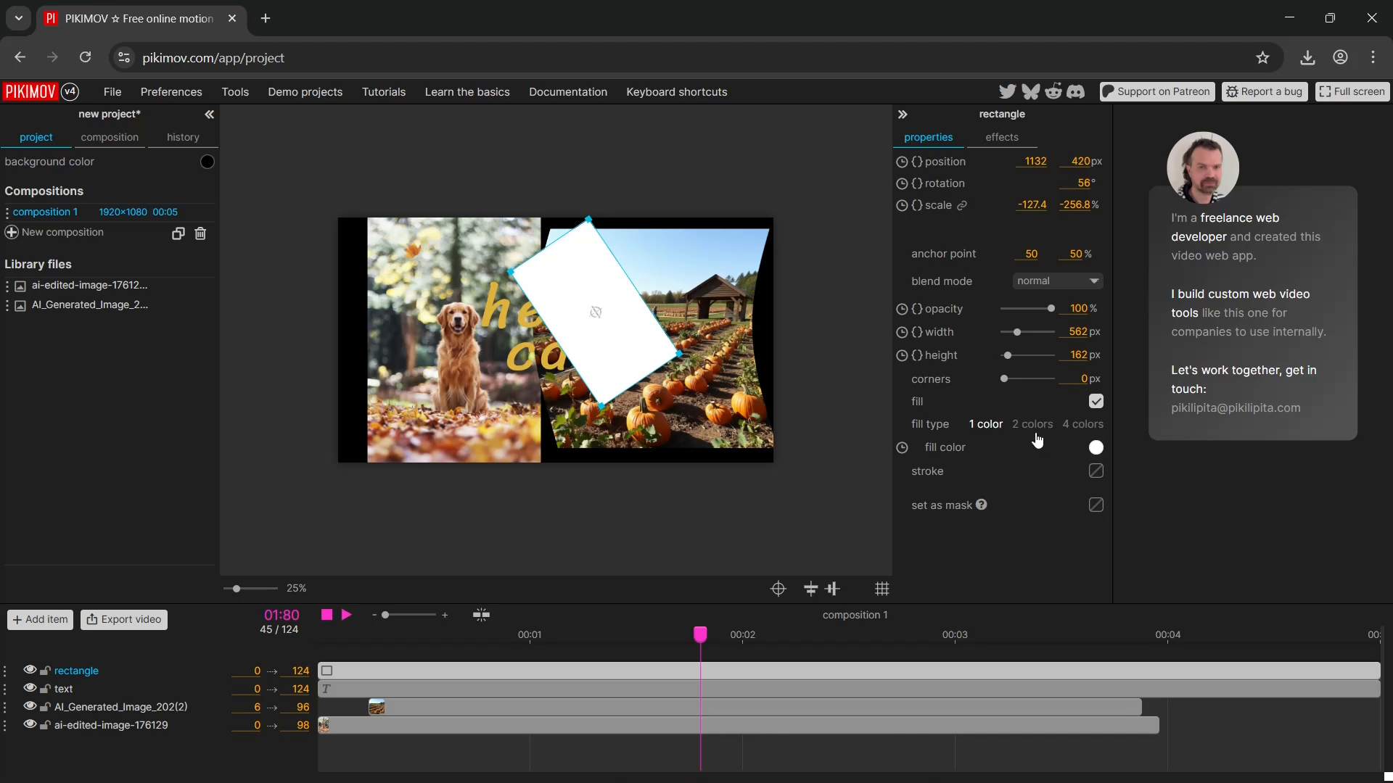
Change the rectangle's fill color to light pink, RGB 239, 194, 194, and enable its stroke with a 0 px width.
left_click(1096, 447)
left_click(1182, 487)
left_click(1204, 459)
left_click_drag(1177, 479, 1153, 454)
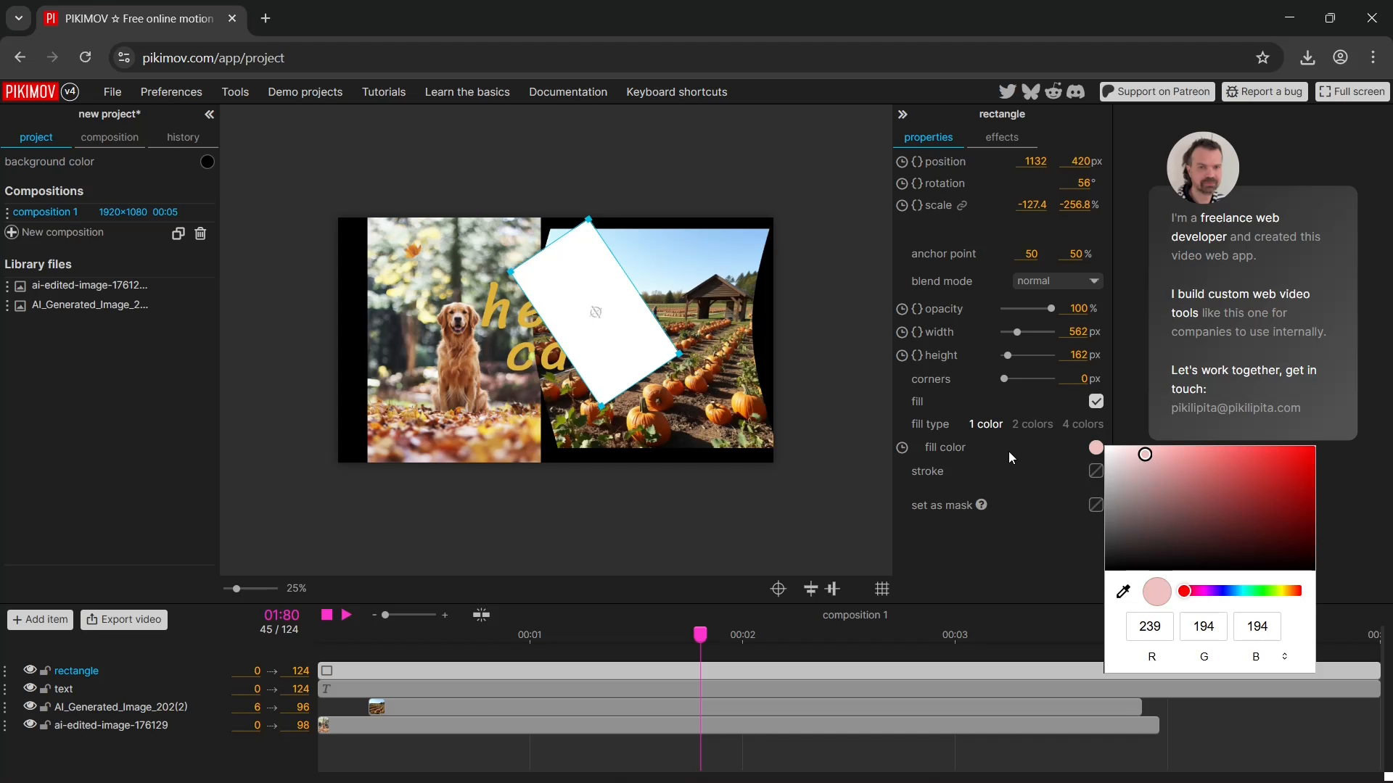
left_click(993, 494)
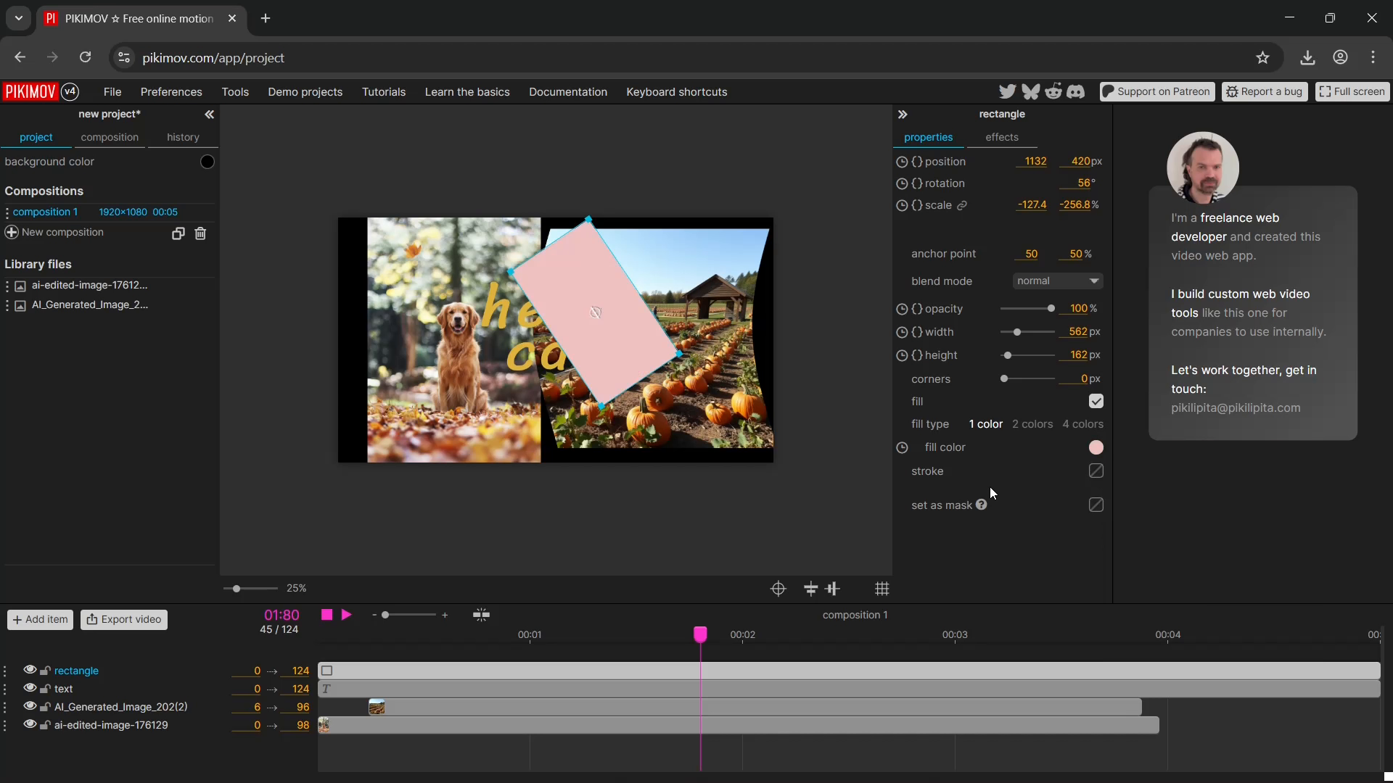
left_click(1098, 479)
mouse_move(1013, 496)
left_mouse_down()
mouse_move(1053, 501)
mouse_move(989, 499)
mouse_move(1005, 506)
left_mouse_up()
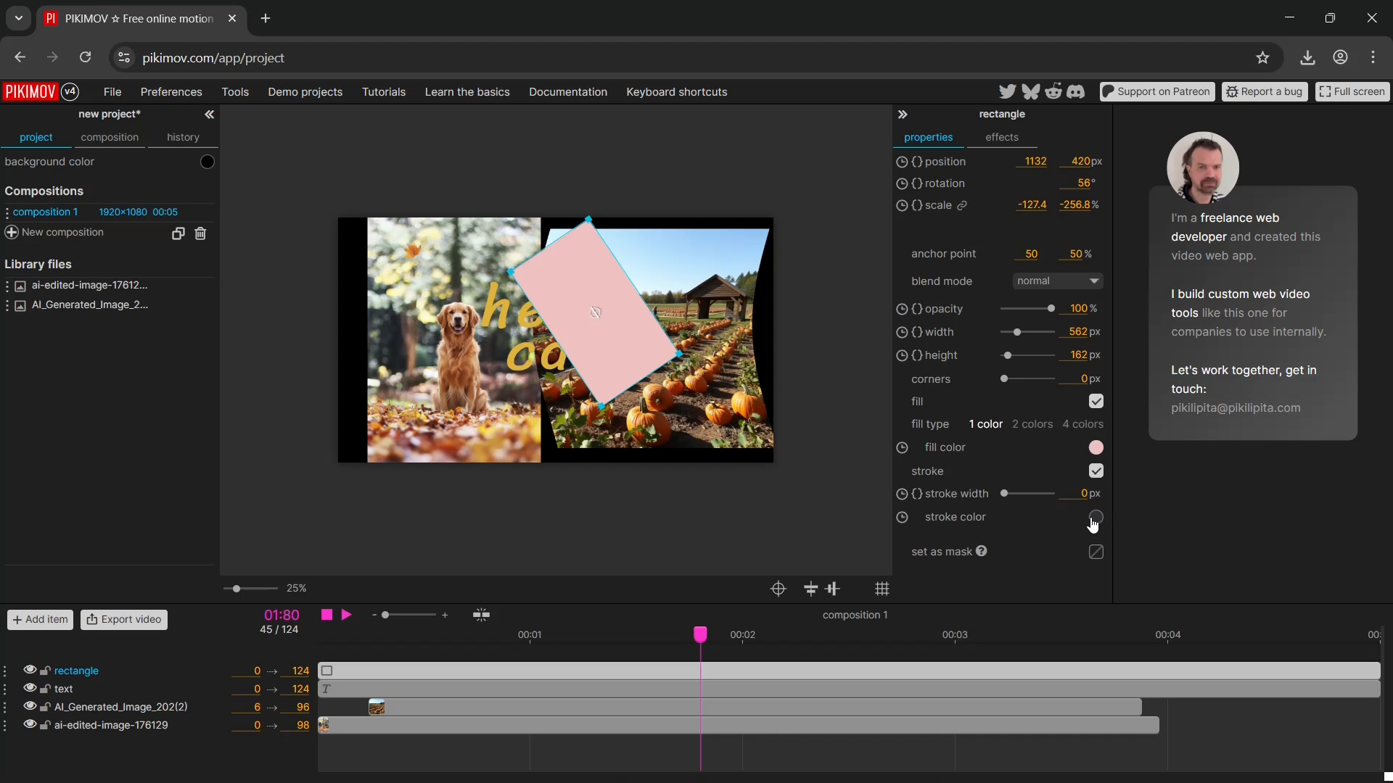
Try using the rectangle as an alpha mask for the text and switch the masking off.
left_click(1097, 553)
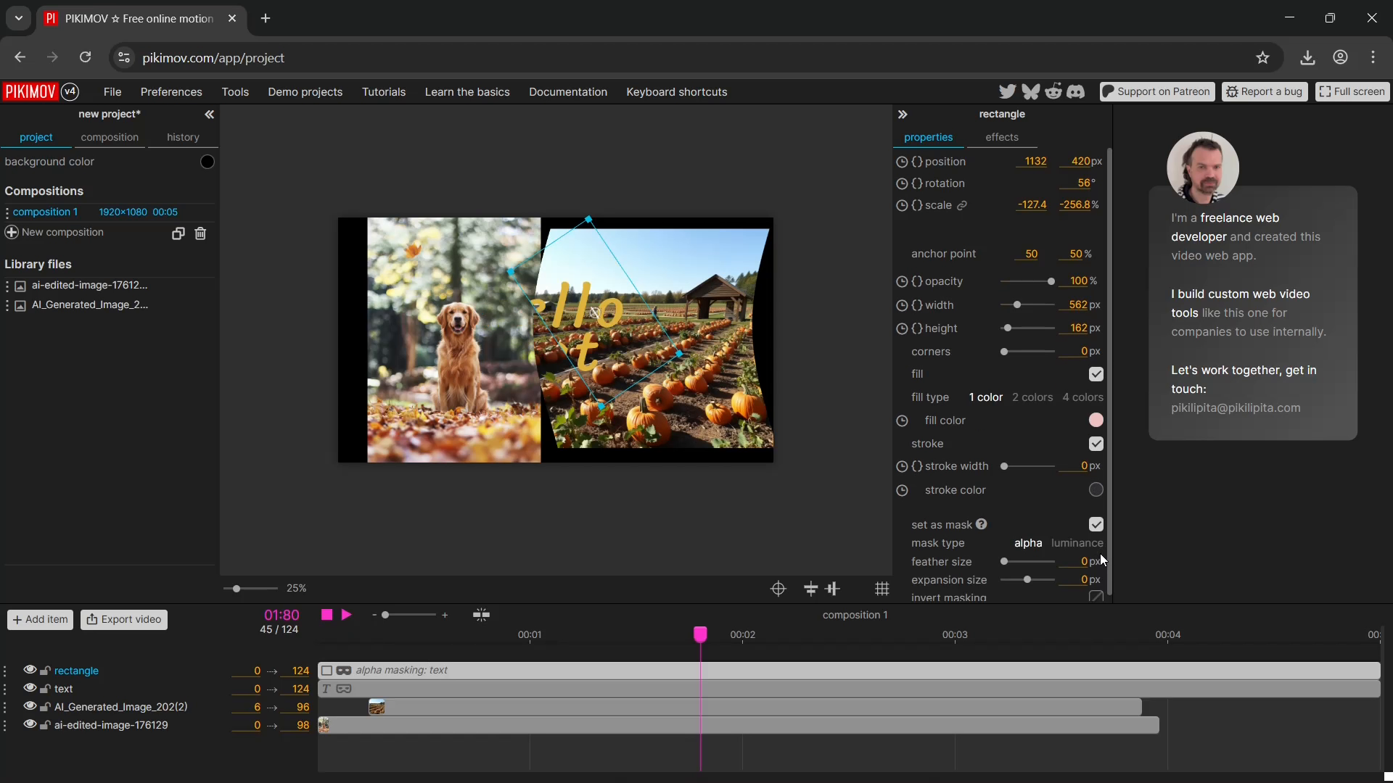
scroll(1055, 520, "down", 1)
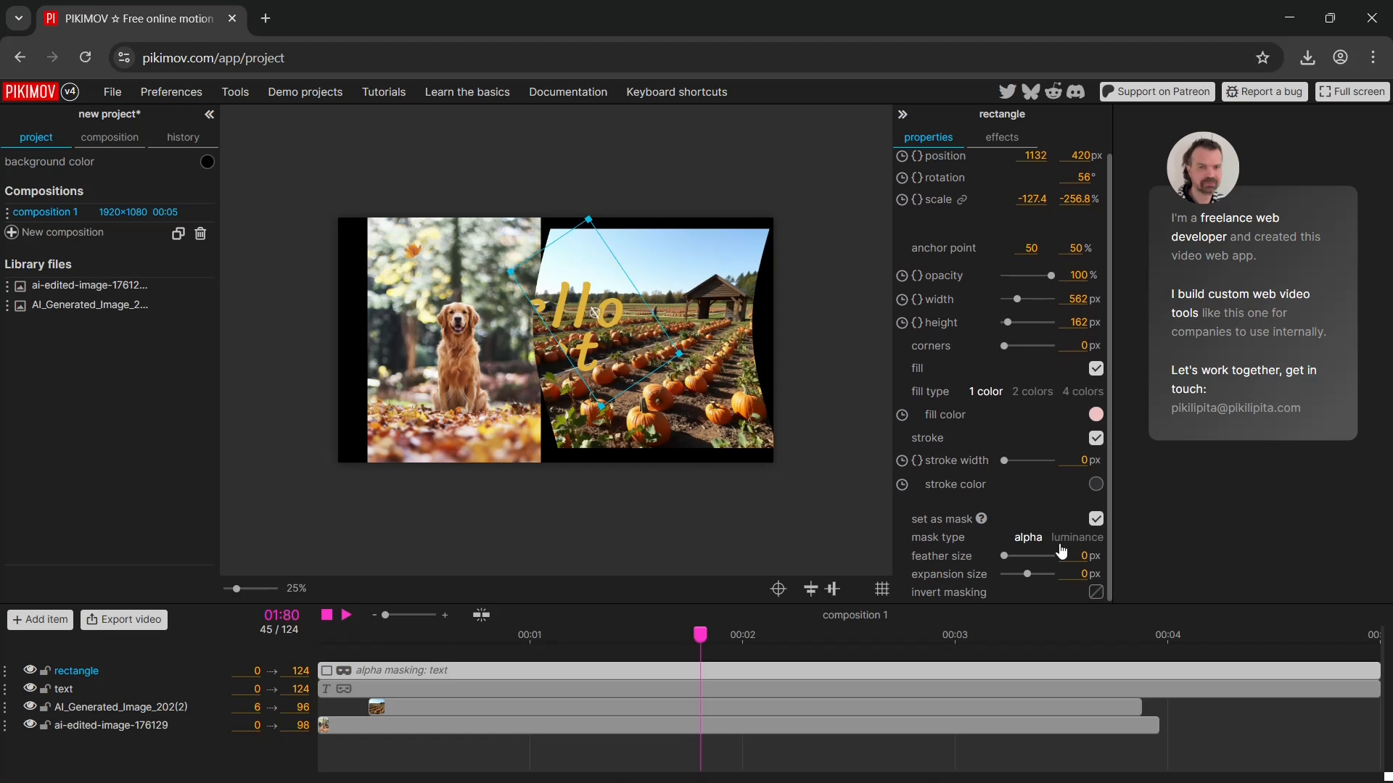
left_click(1096, 518)
Move the rectangle to about 800, 500 px, view the item types that can be added, and deselect the rectangle.
left_click_drag(574, 284, 497, 302)
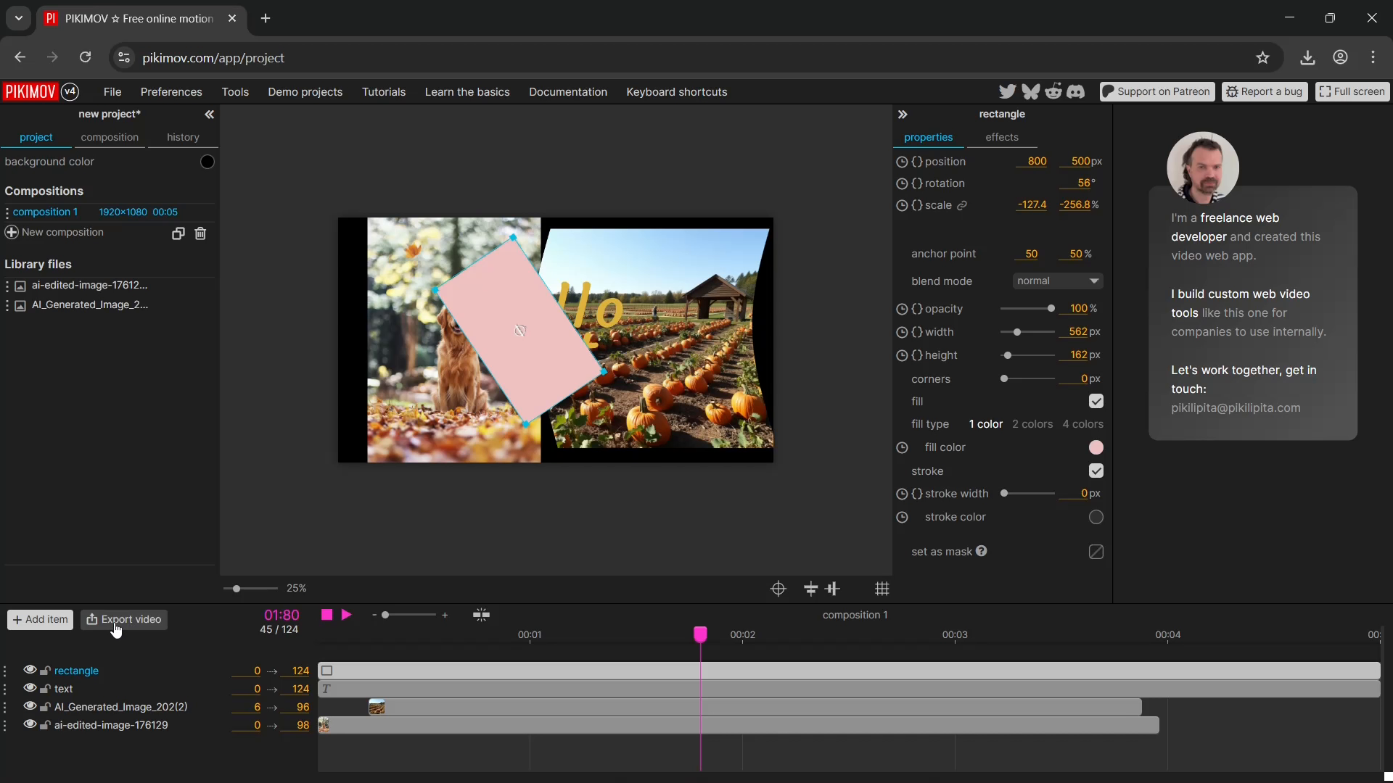
left_click(40, 619)
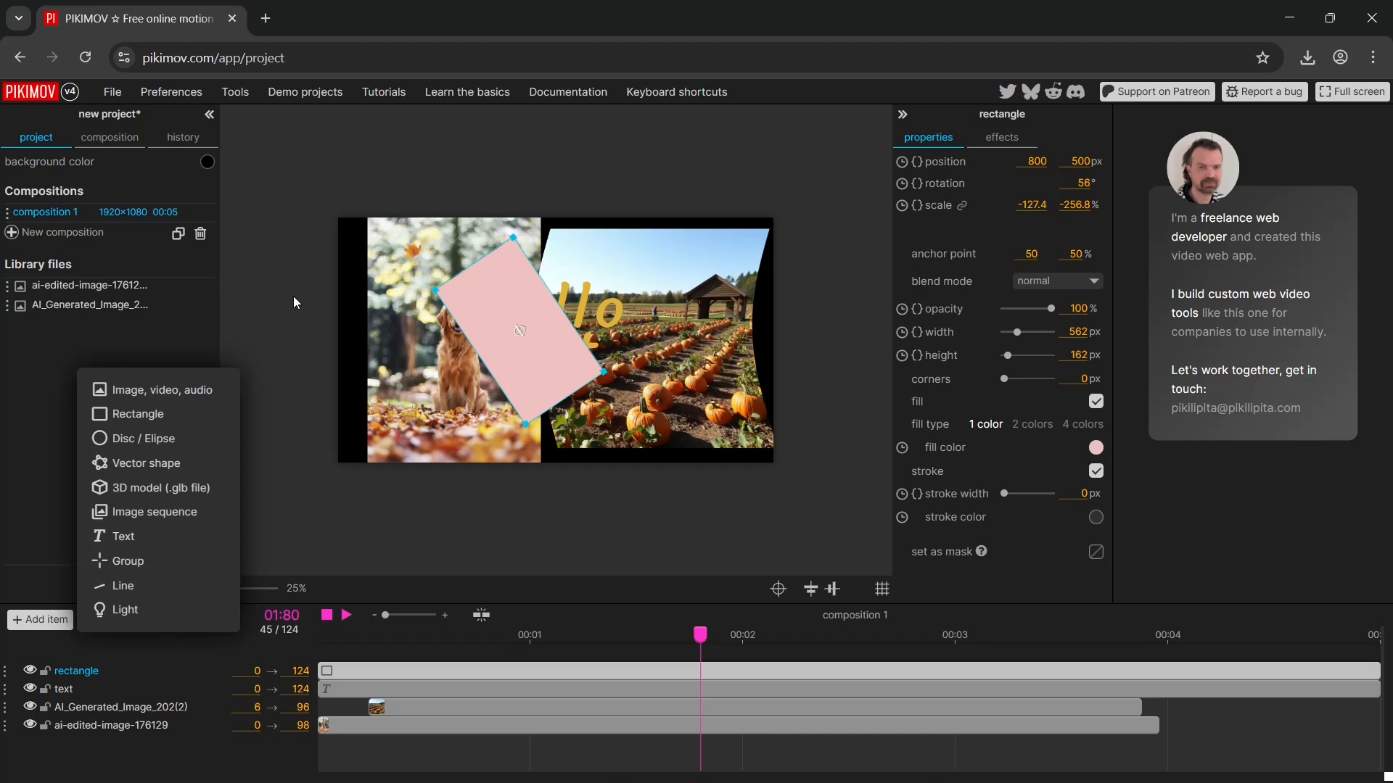
left_click(284, 317)
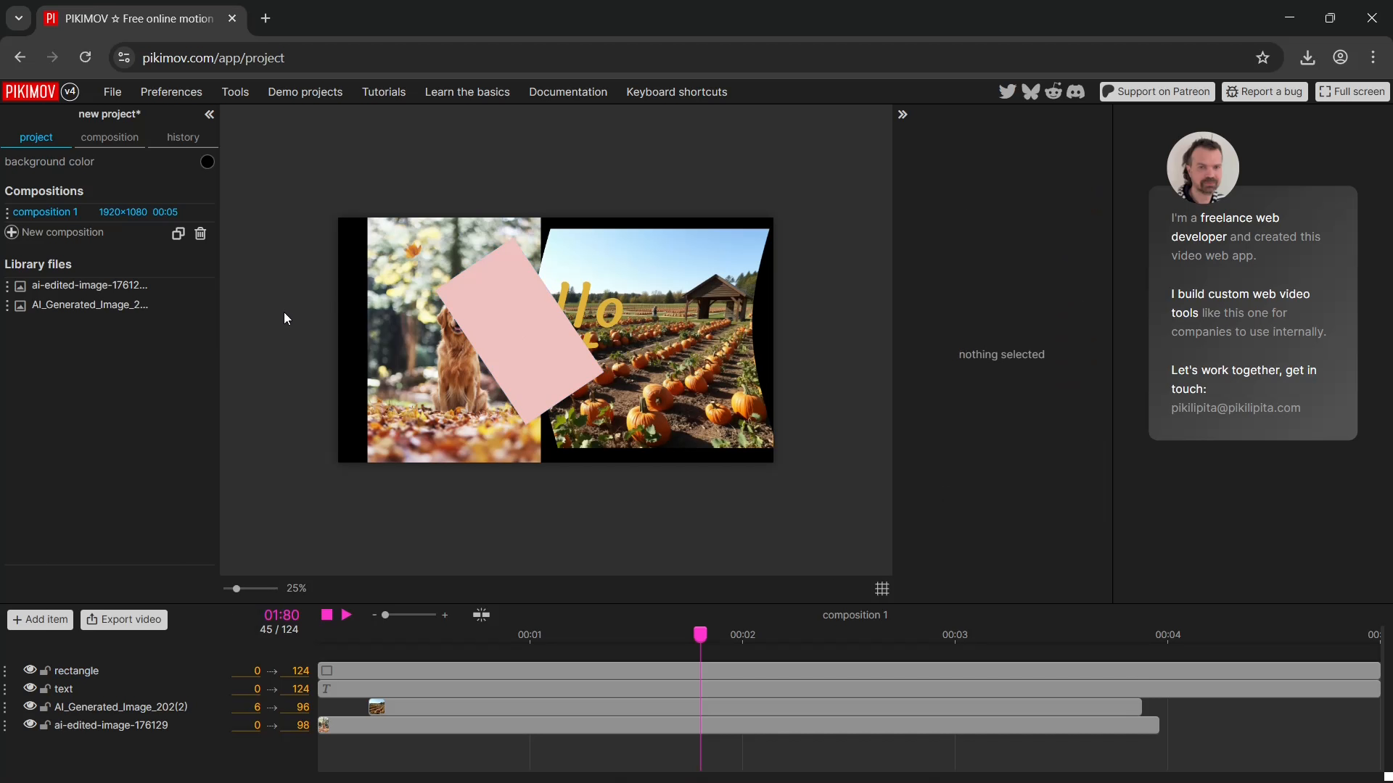